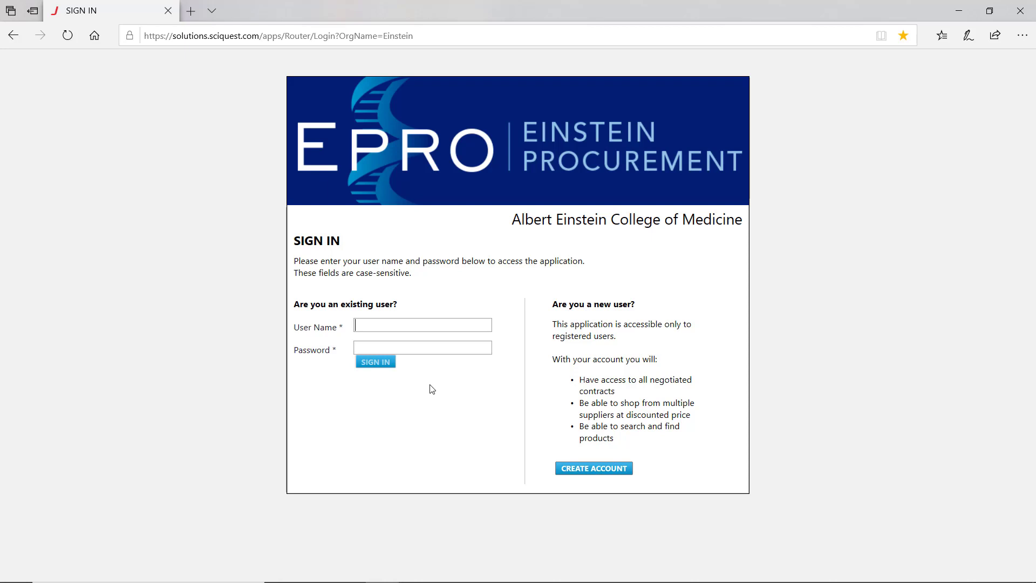
- Sign in to EPRO with the test shopper user name and password
type("testshopper")
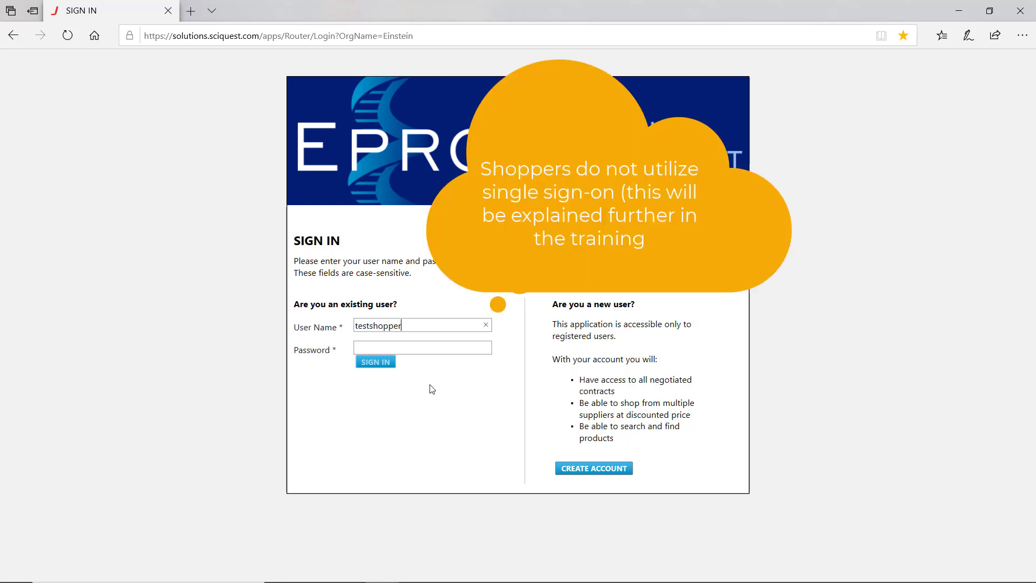
type("********")
key("Return")
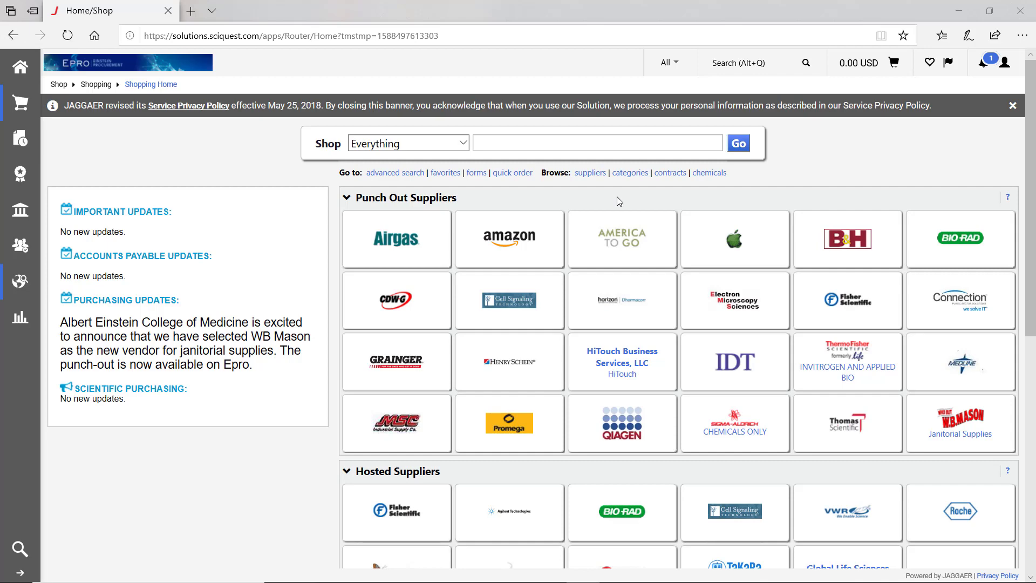
- Verify My Cart is empty, then launch the HiTouch Business Services punch-out store
scroll(616, 196, "down", 4)
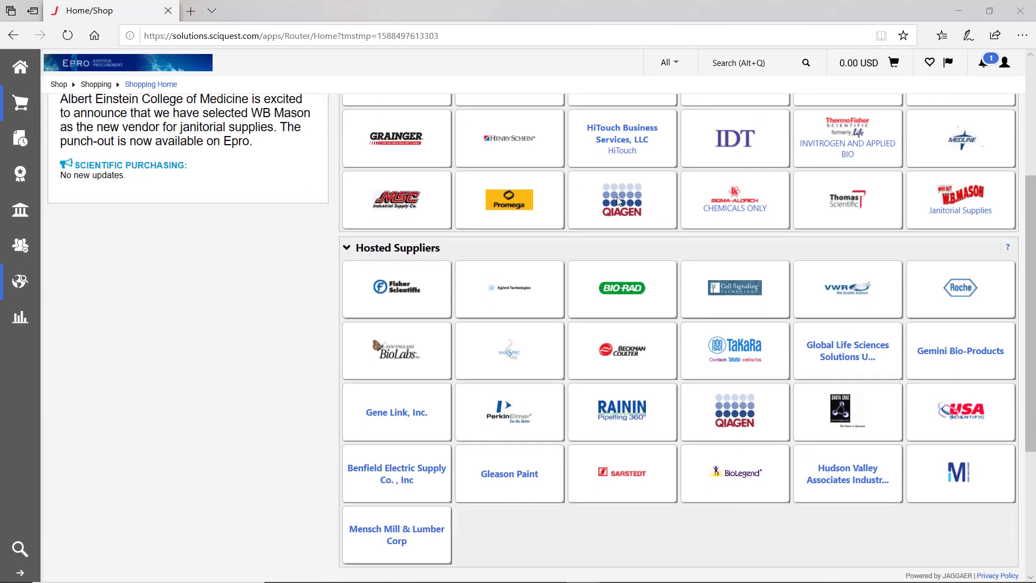
scroll(523, 337, "down", 4)
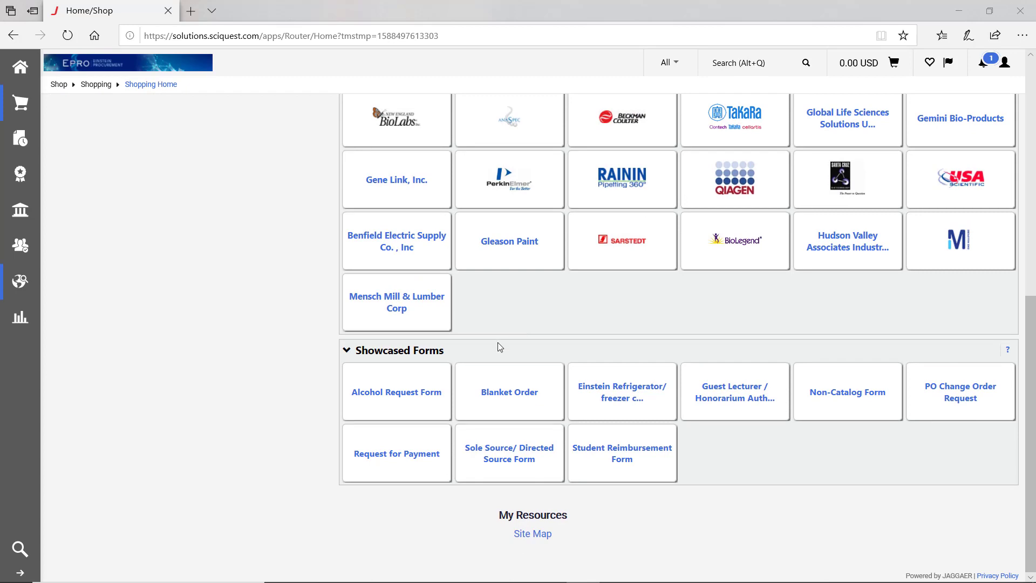
scroll(497, 343, "up", 5)
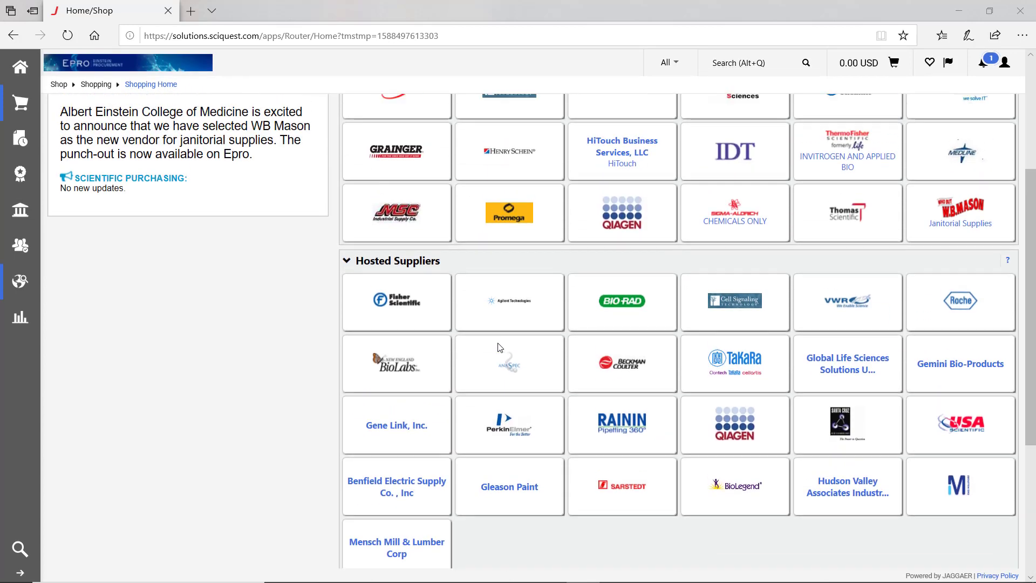
scroll(500, 347, "up", 2)
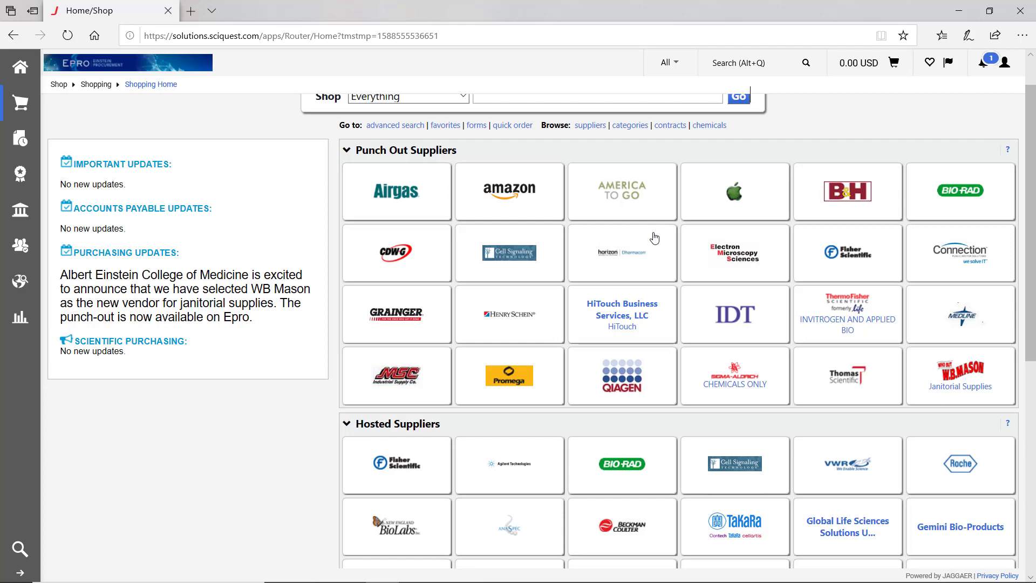
left_click(862, 65)
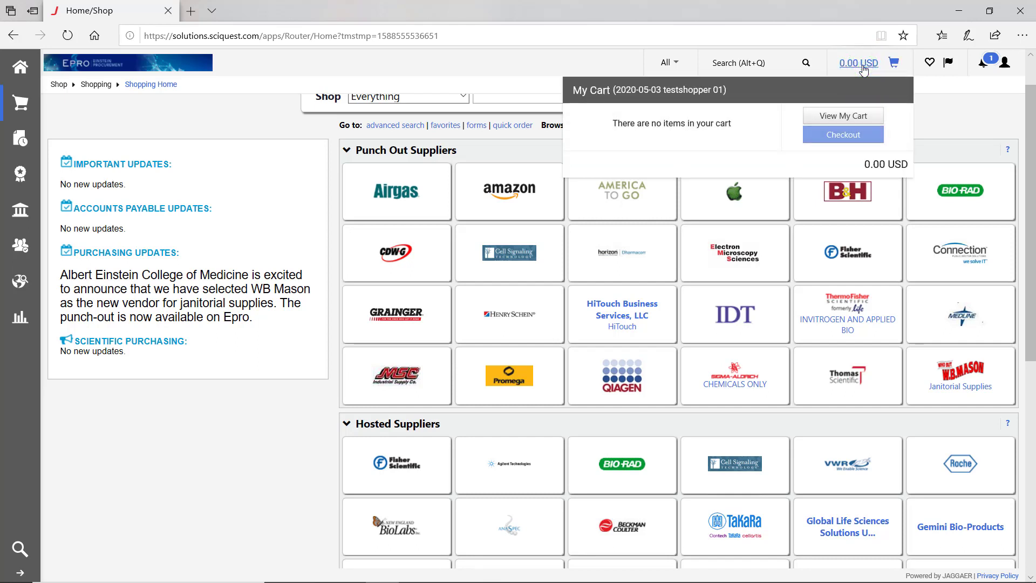
left_click(950, 106)
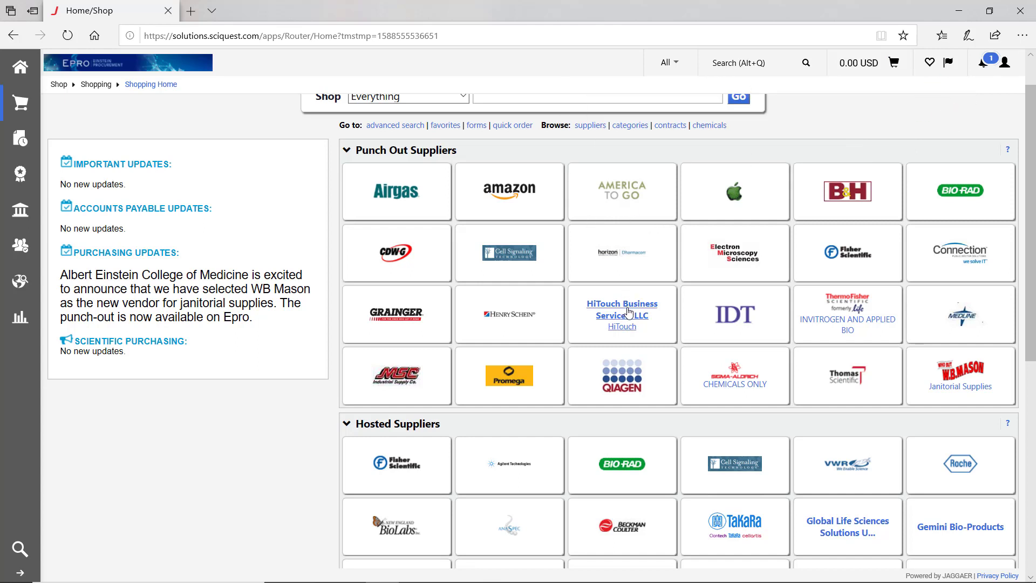
left_click(629, 312)
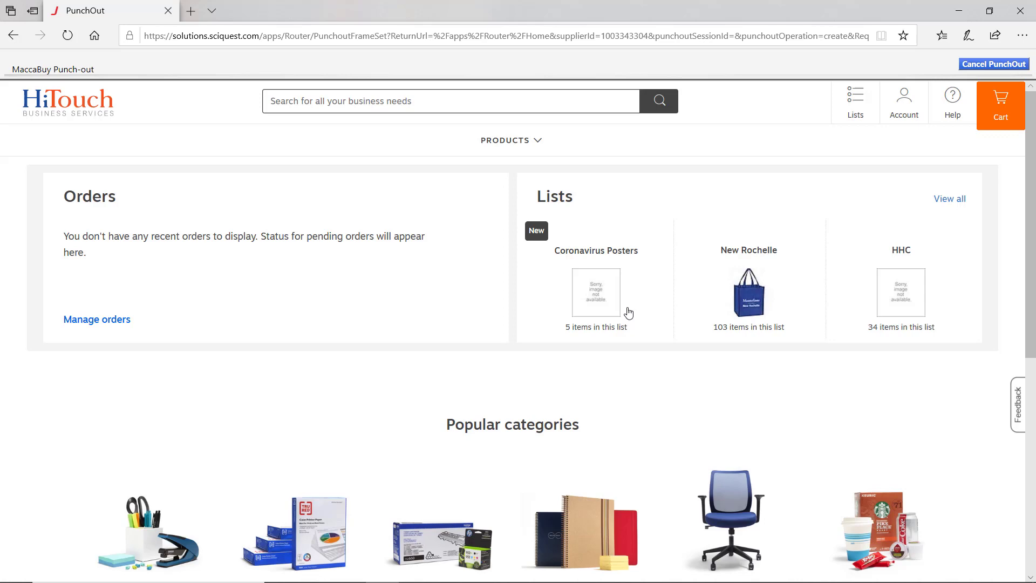
- Add 10 reams of lilac Staples Pastel Multipurpose Paper from Copy & Printer Paper to the cart
scroll(342, 309, "down", 3)
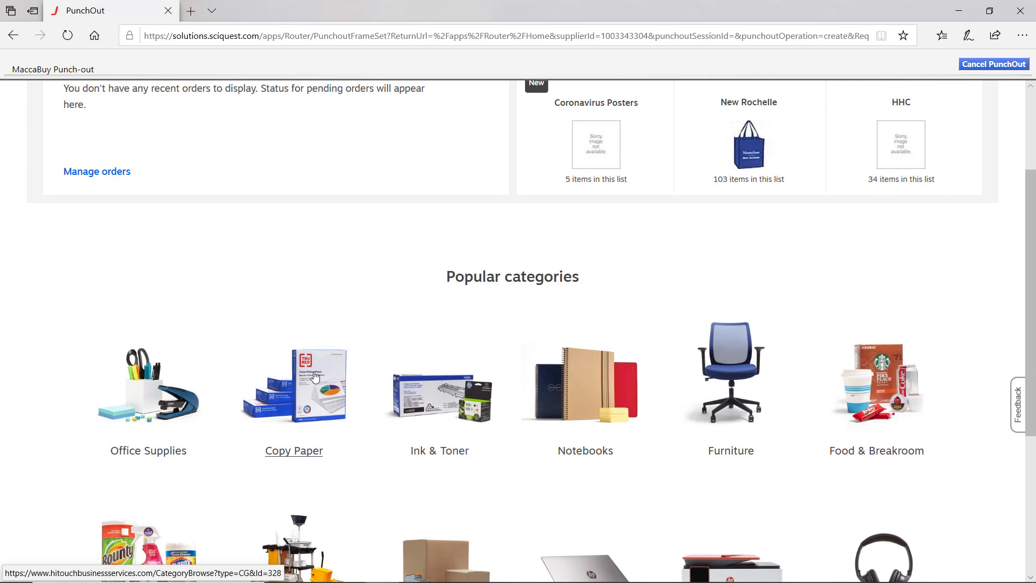
left_click(315, 377)
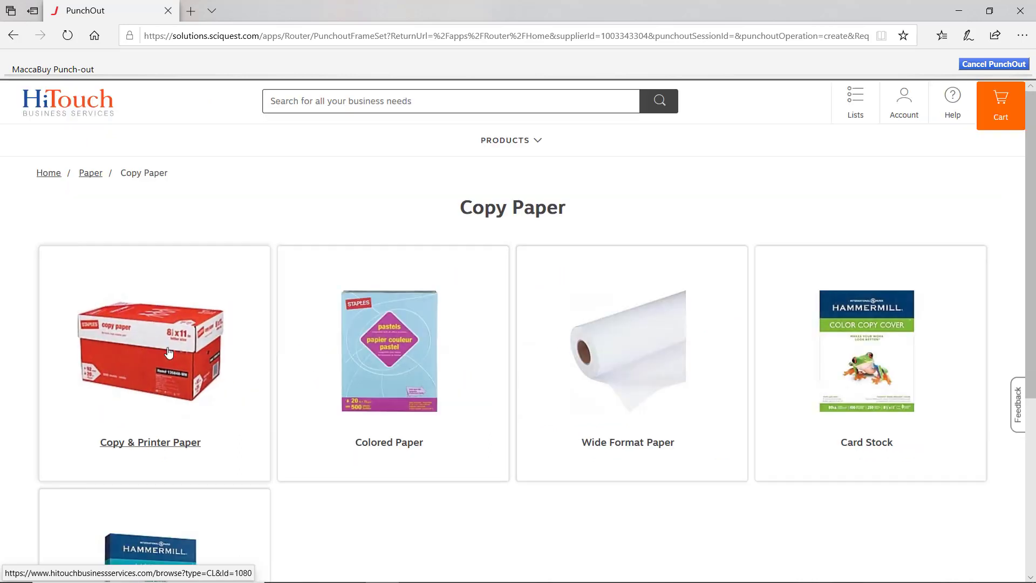
left_click(169, 352)
scroll(311, 399, "down", 2)
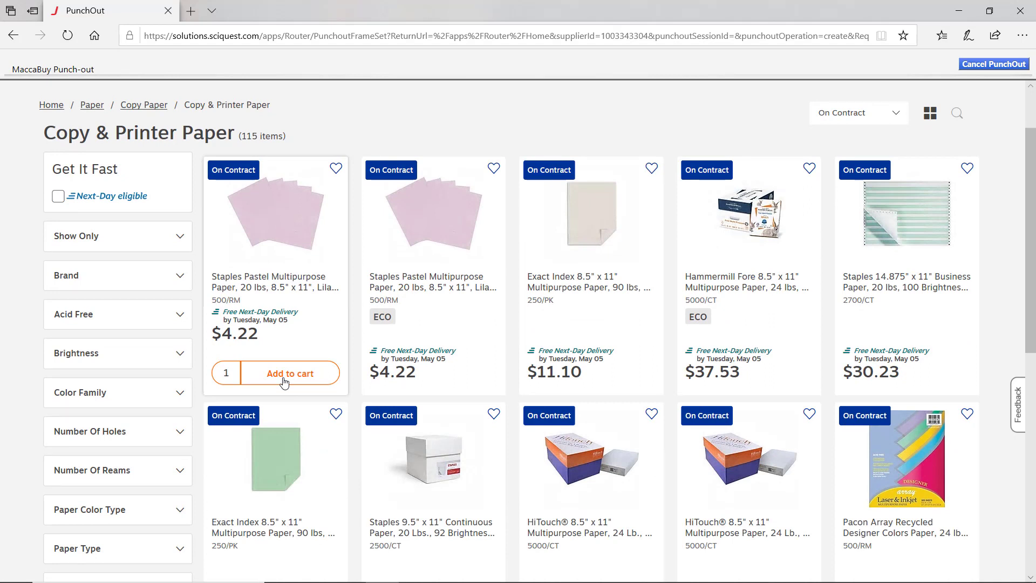
left_click(230, 372)
type("10")
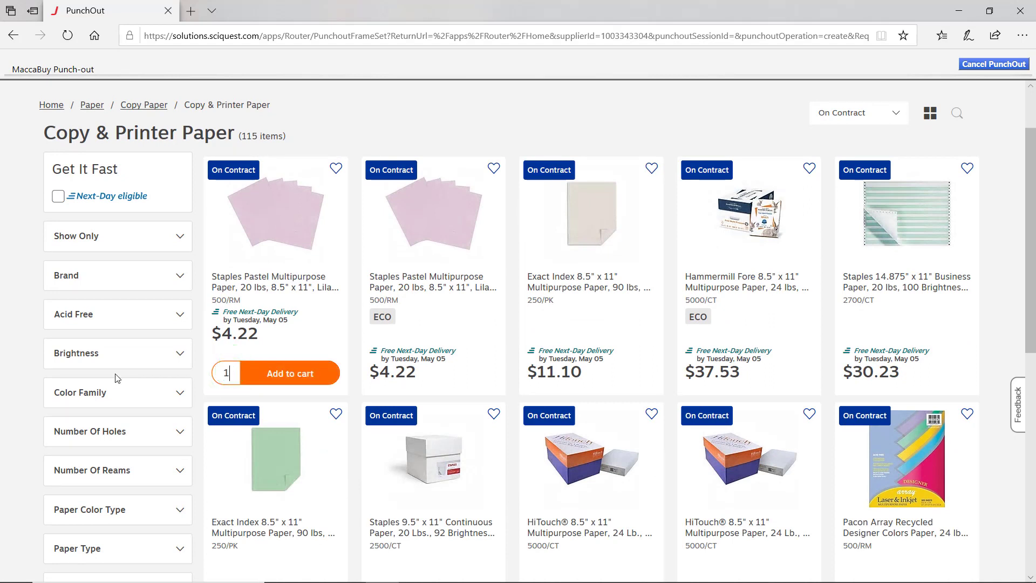
left_click(297, 386)
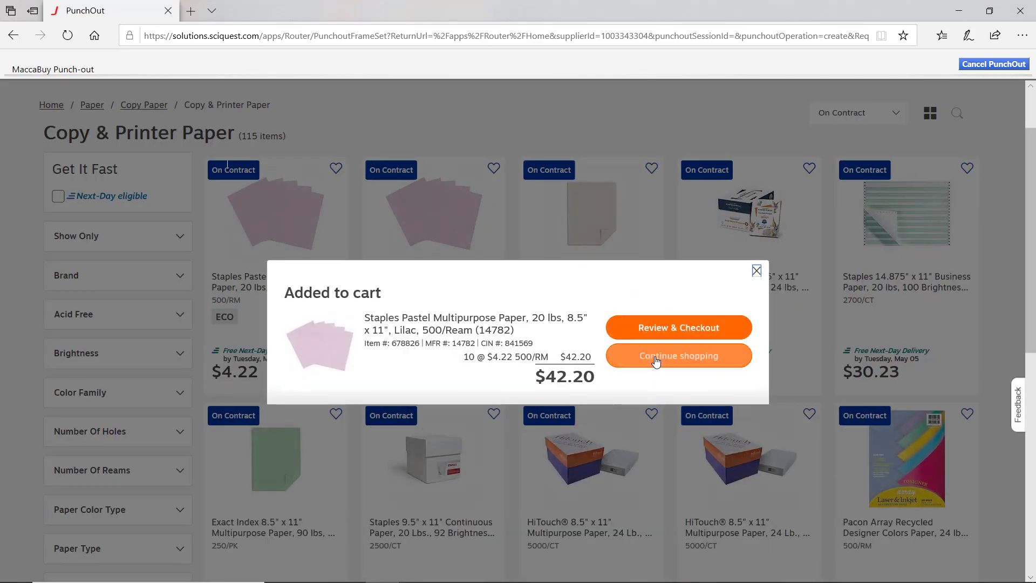
- Review the HiTouch order and submit it back to EPRO
left_click(682, 335)
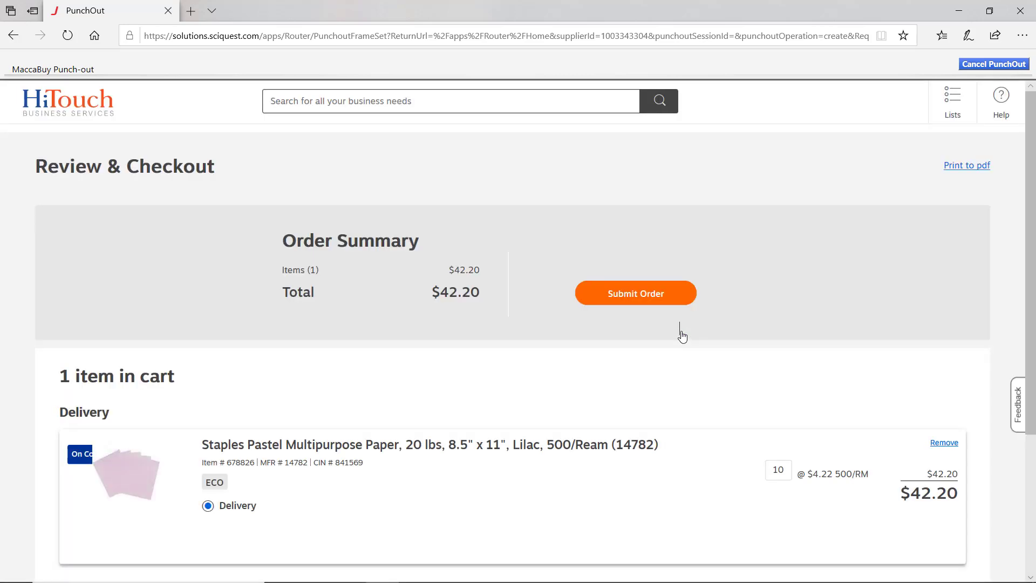
scroll(681, 335, "down", 2)
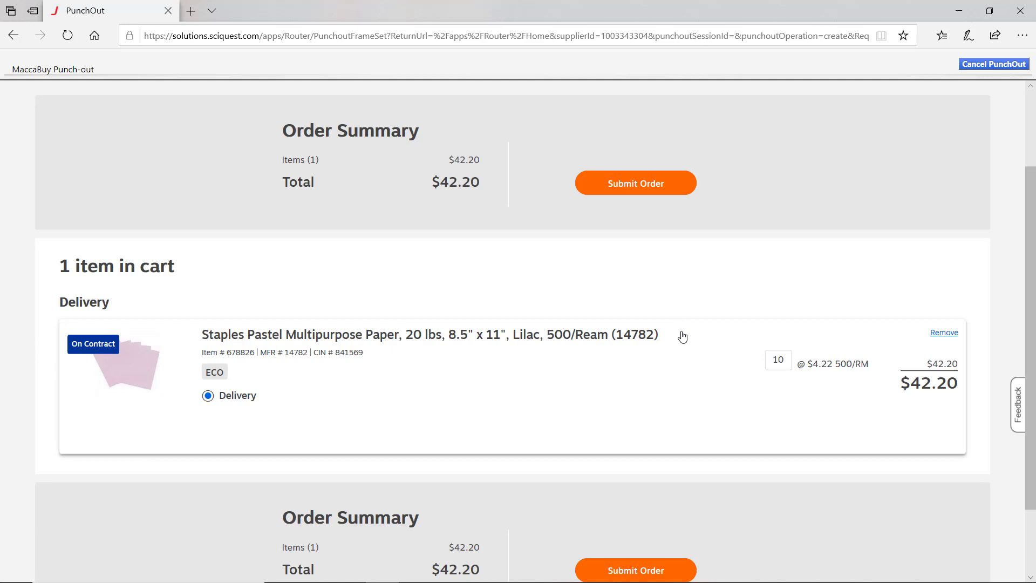
left_click(639, 185)
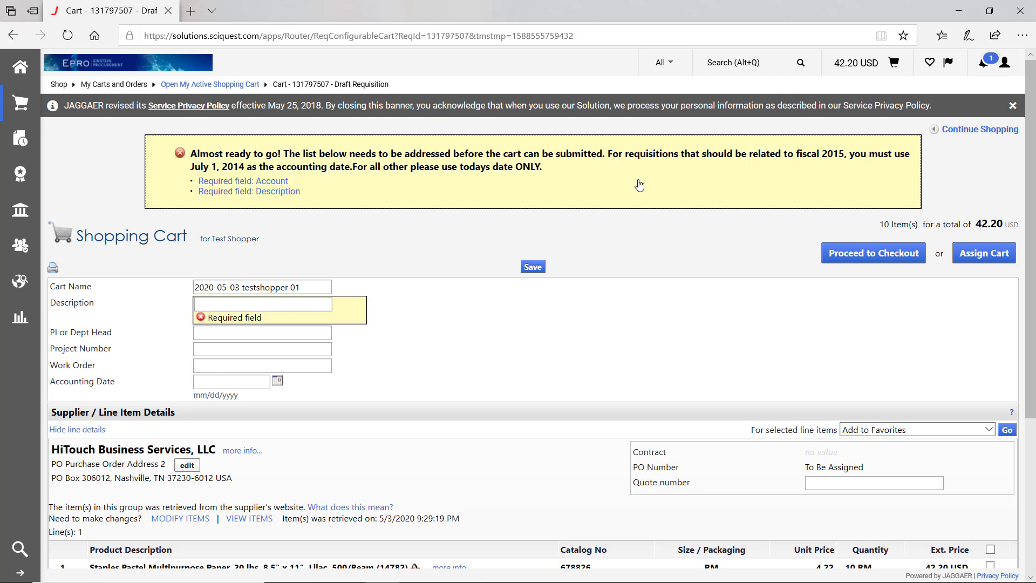
- Enter 'Testing Punchout Order' as the cart's Description
scroll(640, 185, "down", 3)
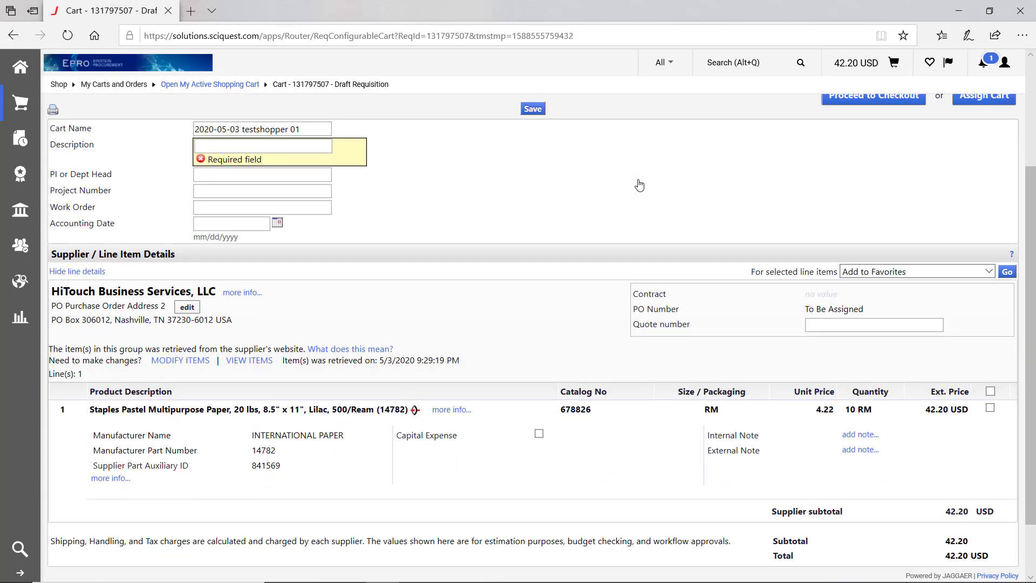
scroll(639, 185, "down", 2)
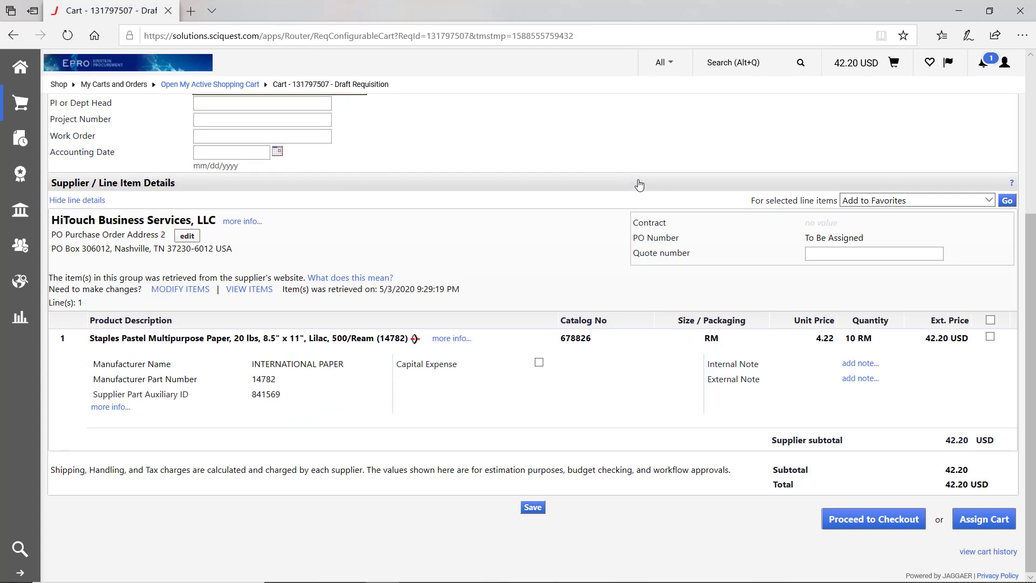
scroll(640, 185, "up", 5)
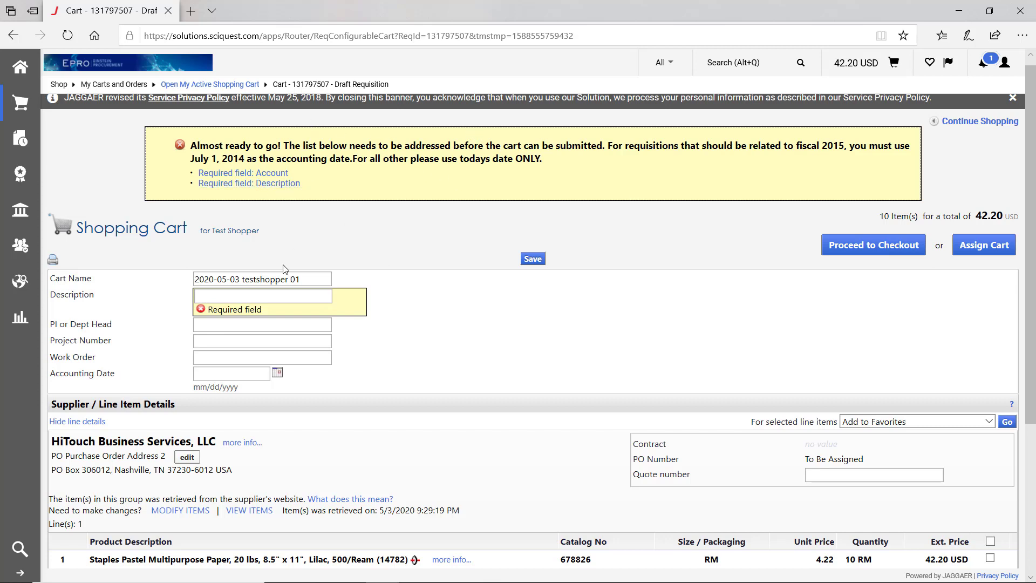
left_click(283, 295)
type("Testing Punchout Order")
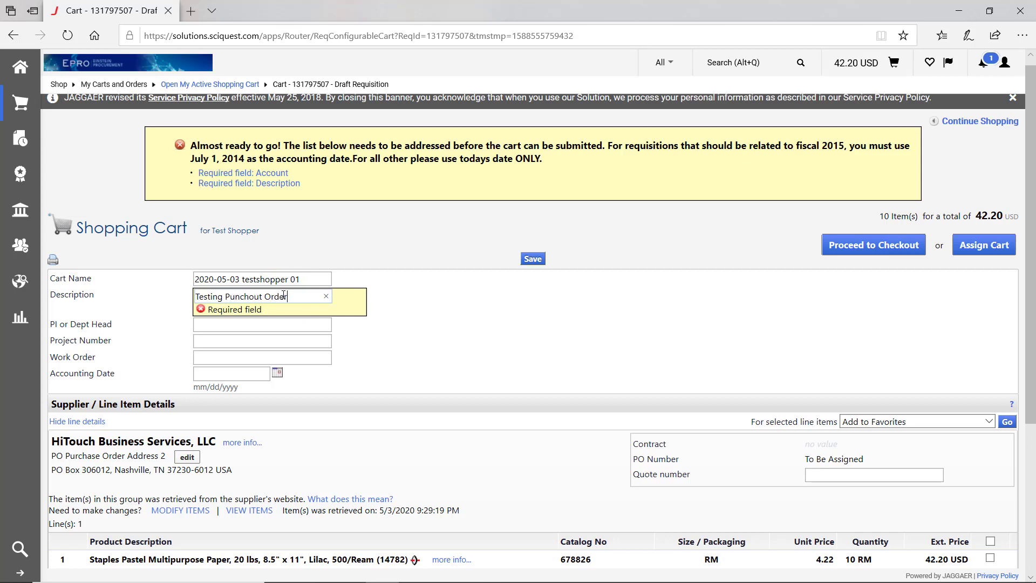
left_click(375, 345)
- At checkout, pick the saved 1300 Albert Einstein College of Medicine ship-to address with room Belfer 111
left_click(873, 245)
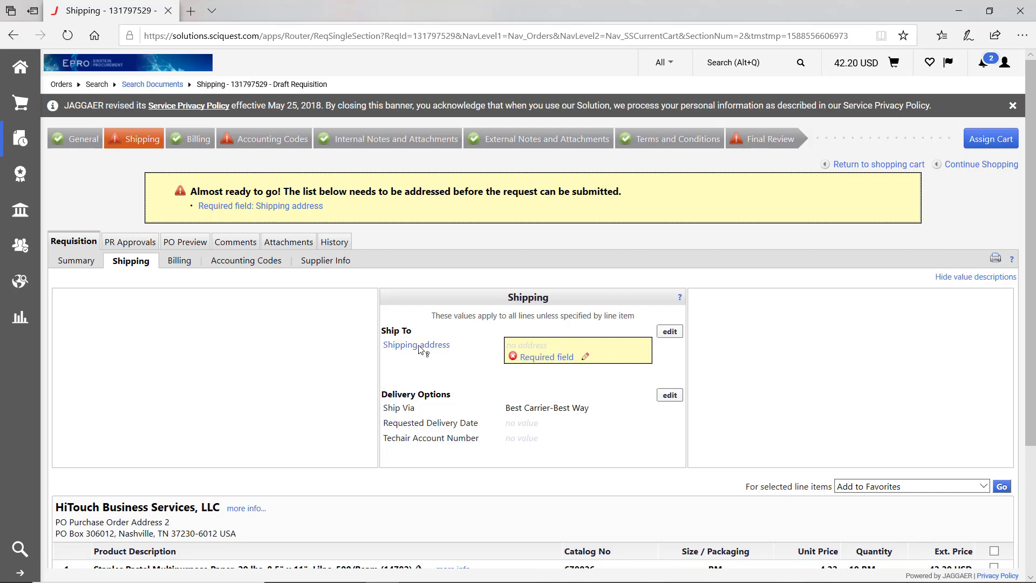
left_click(668, 331)
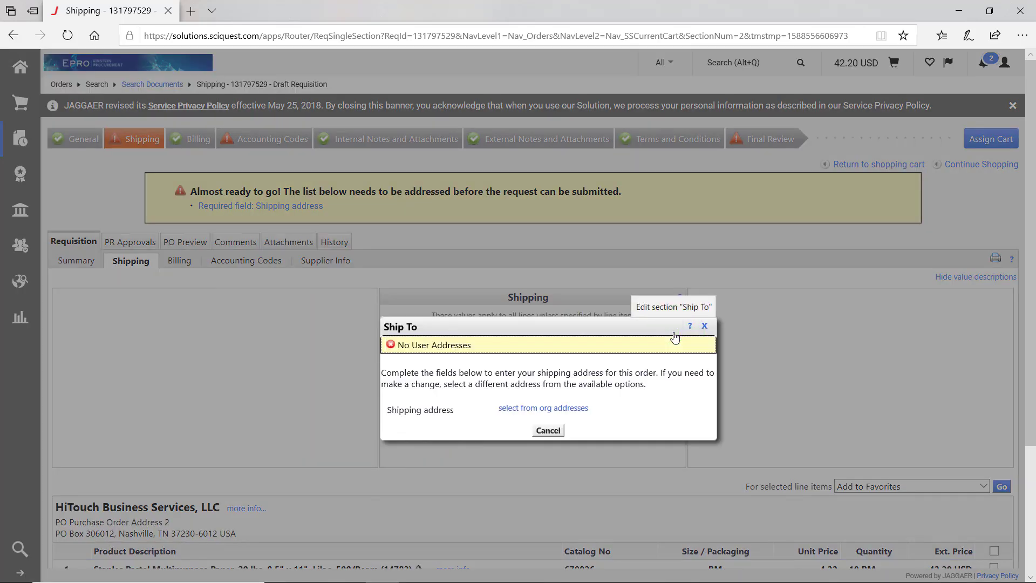
left_click(535, 412)
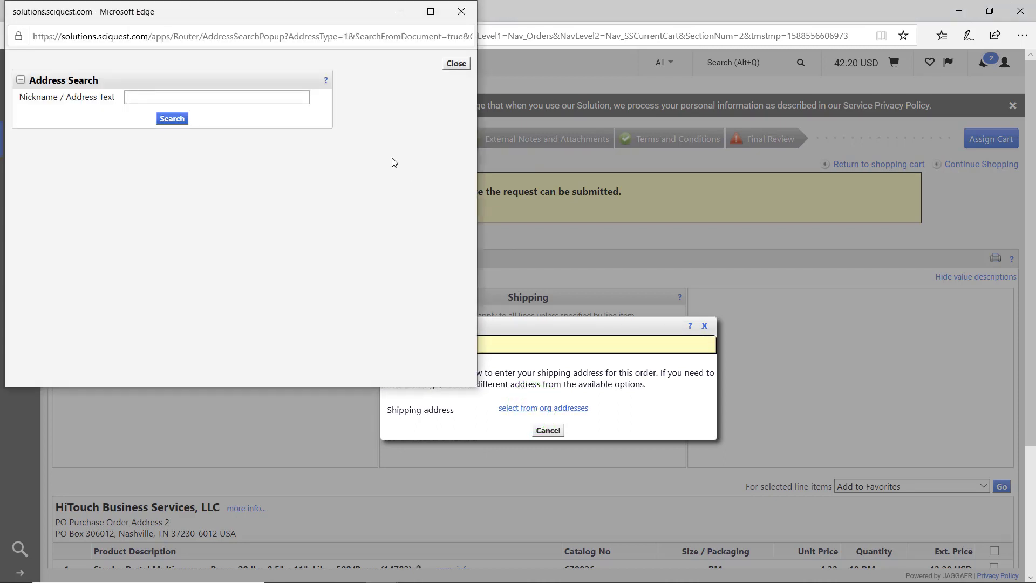
type("1300")
key("Return")
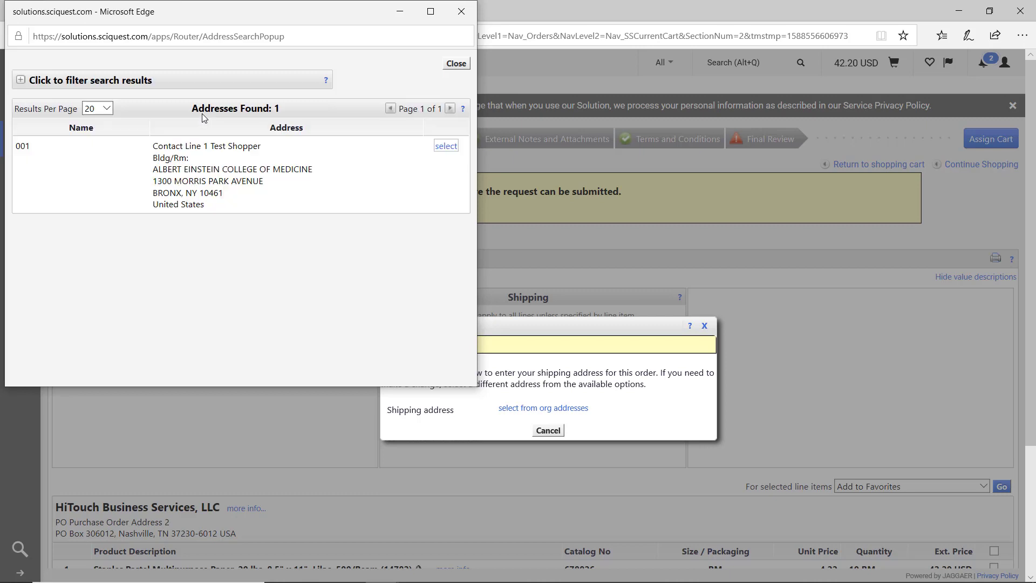
left_click(448, 147)
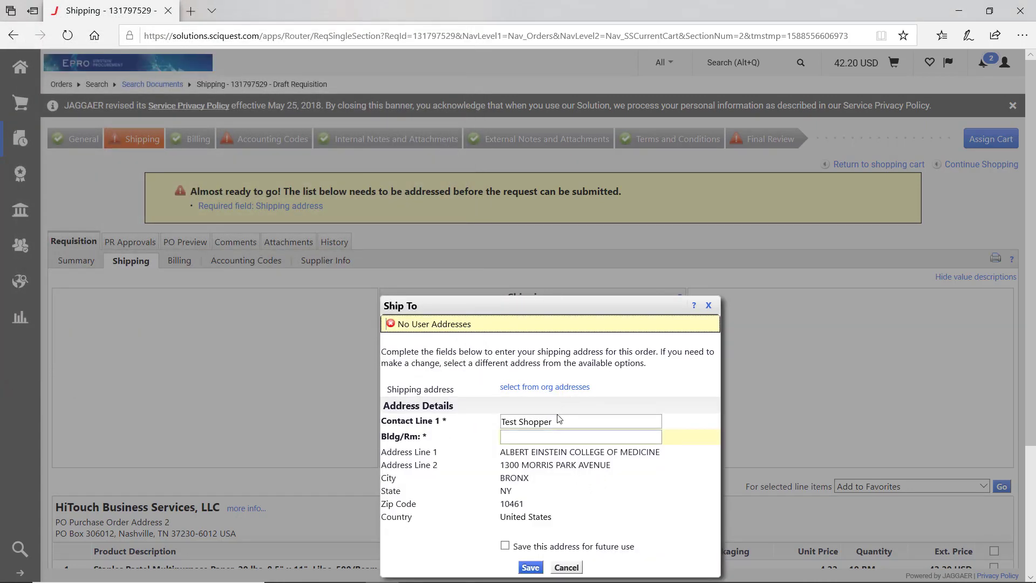
left_click(533, 438)
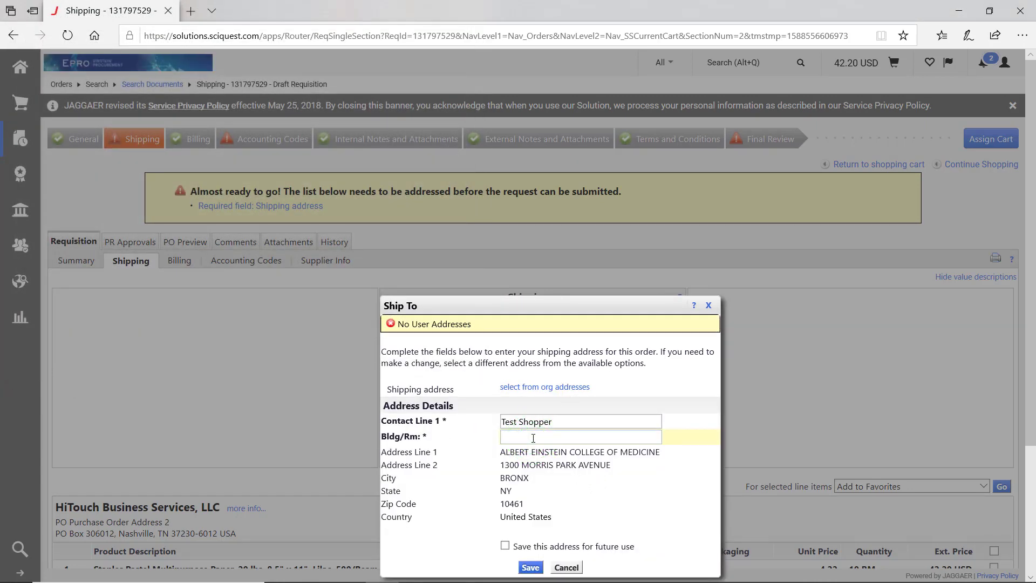
type("Belfer 111")
- Save the address as 'Default Address' and make it the default ship-to
left_click(505, 546)
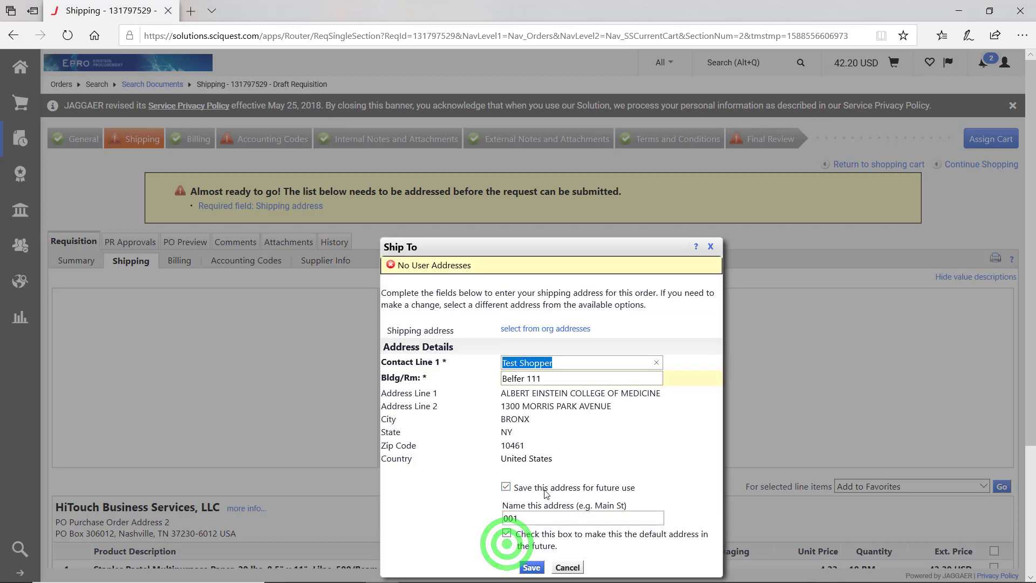
double_click(532, 521)
type("Defau")
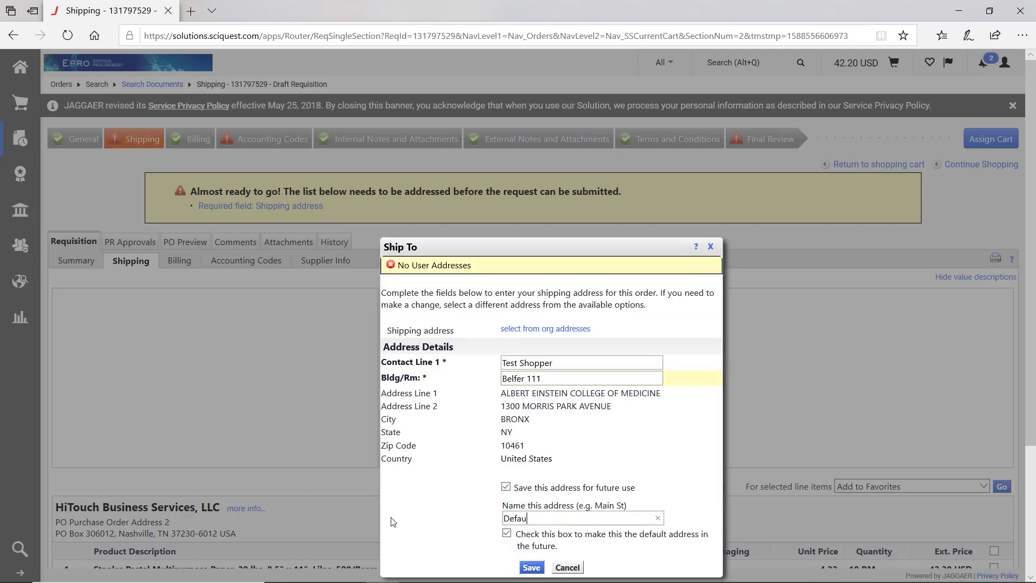
type("lt Address")
left_click(506, 533)
left_click(536, 567)
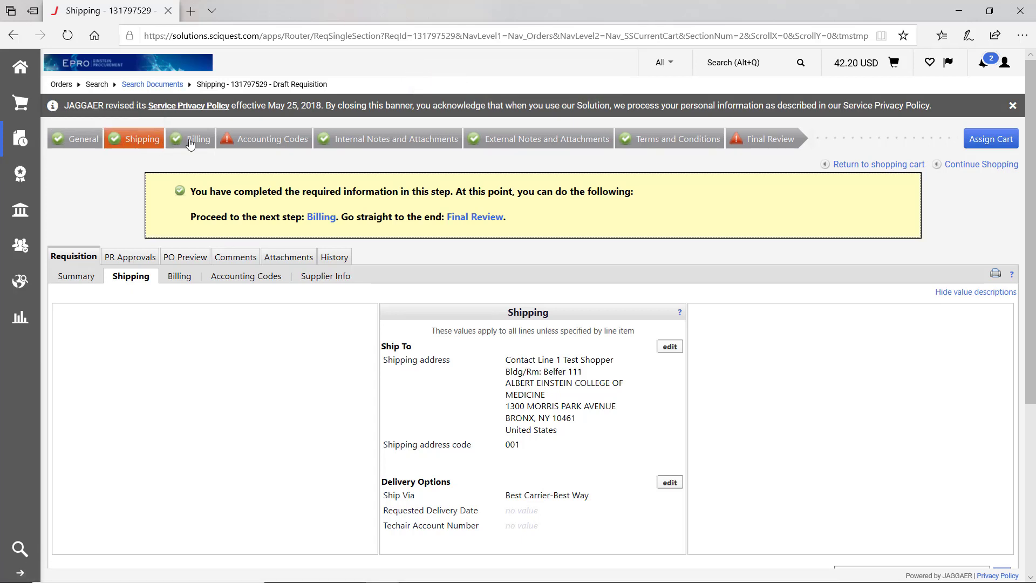
left_click(255, 141)
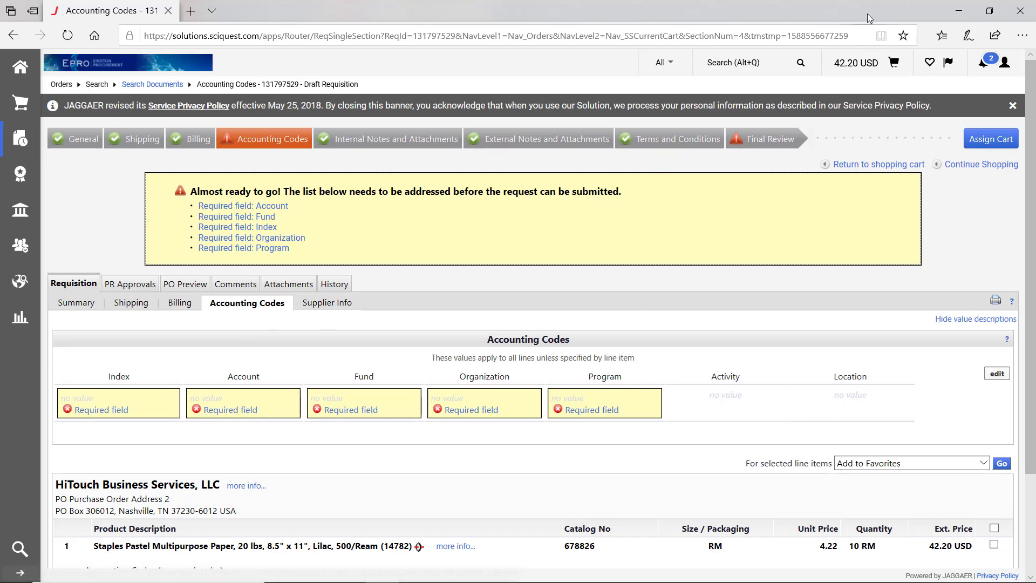
- Search users by last name and assign the draft cart to the first match
left_click(969, 142)
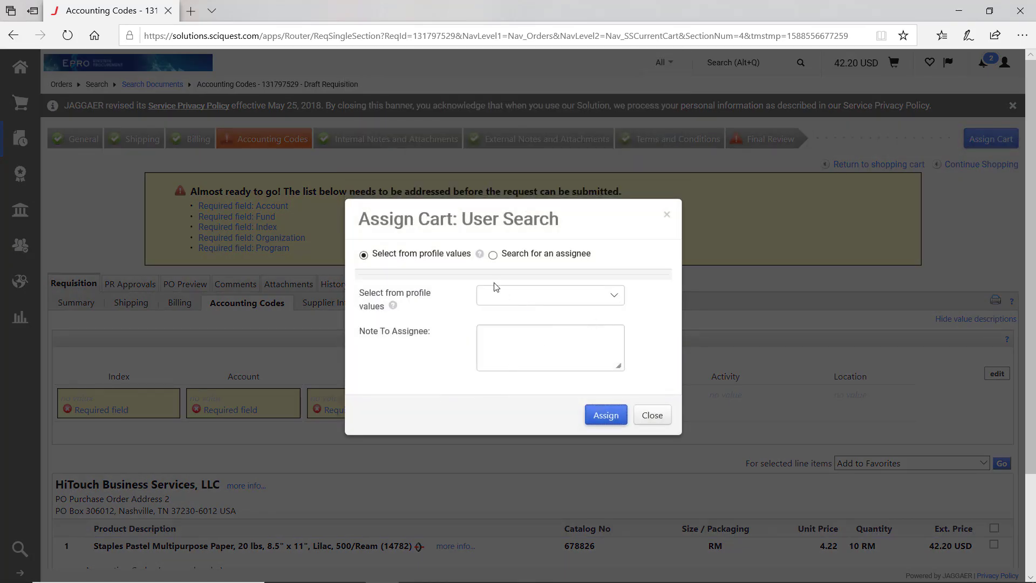
left_click(492, 256)
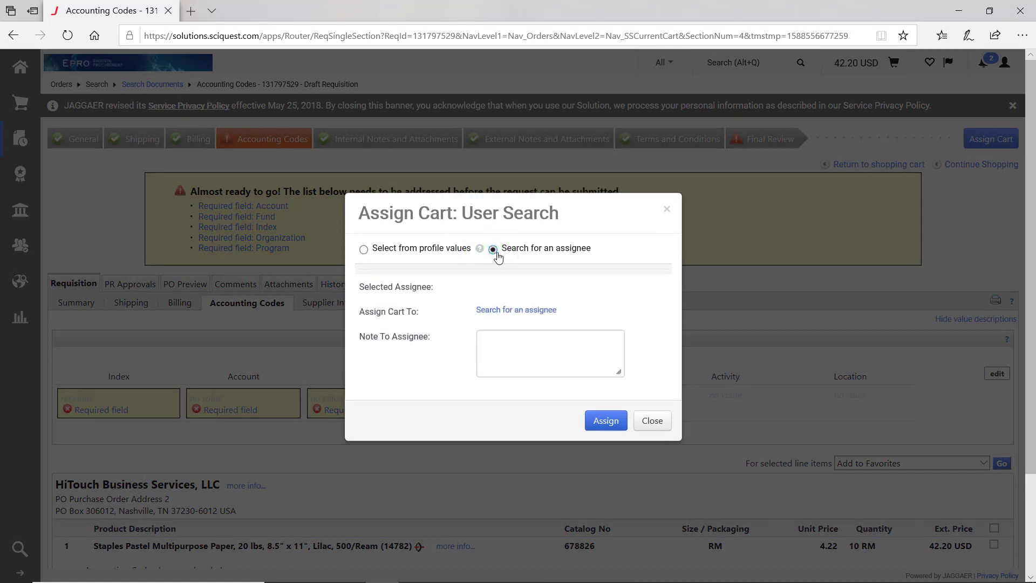
left_click(512, 312)
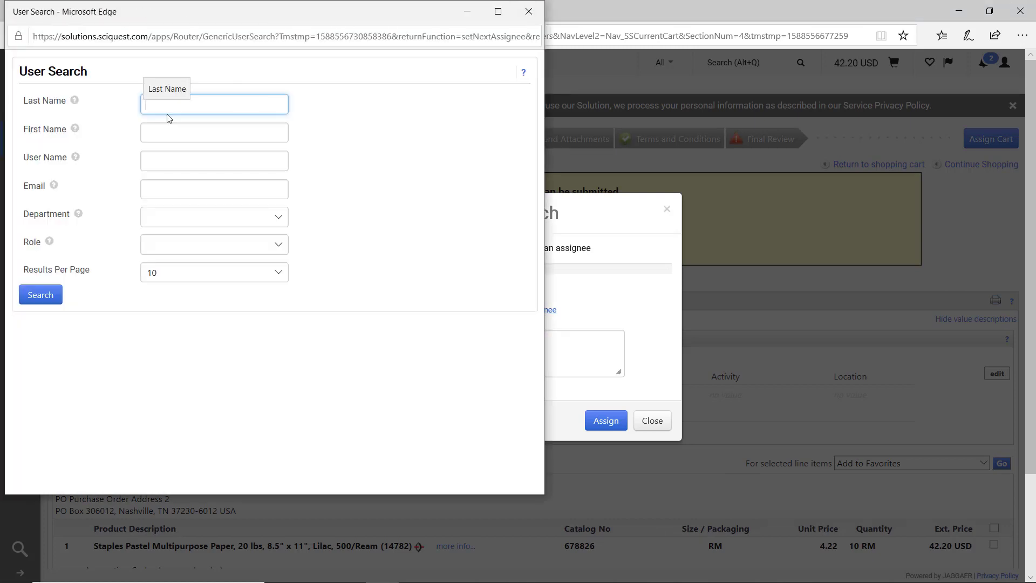
type("Braithwa")
key("Return")
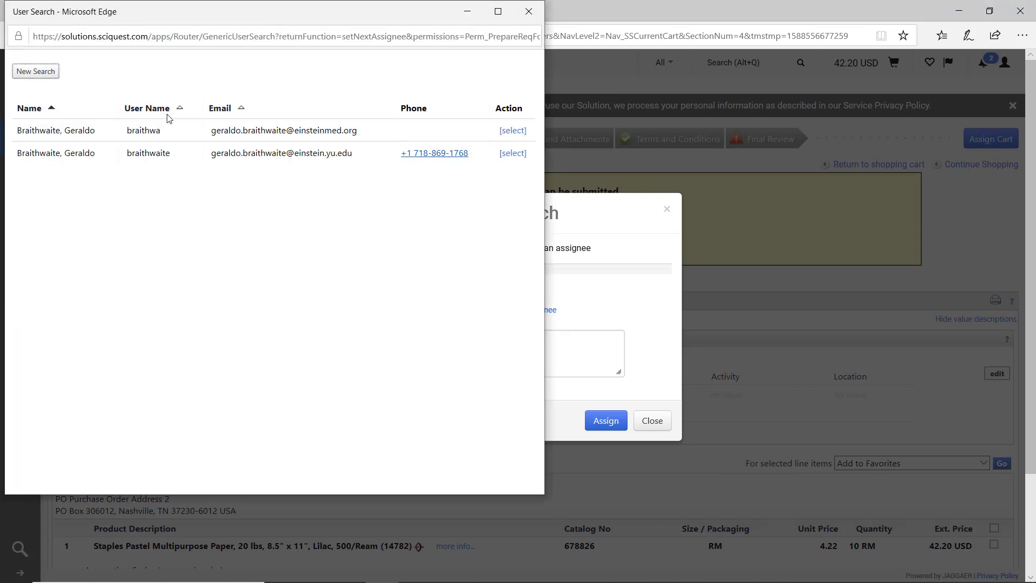
left_click(509, 130)
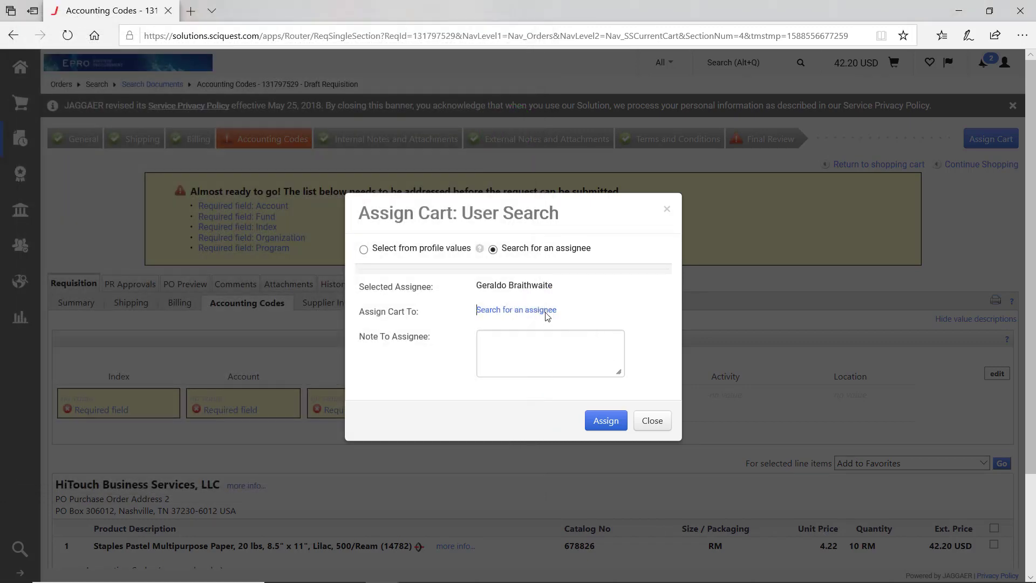
left_click(612, 419)
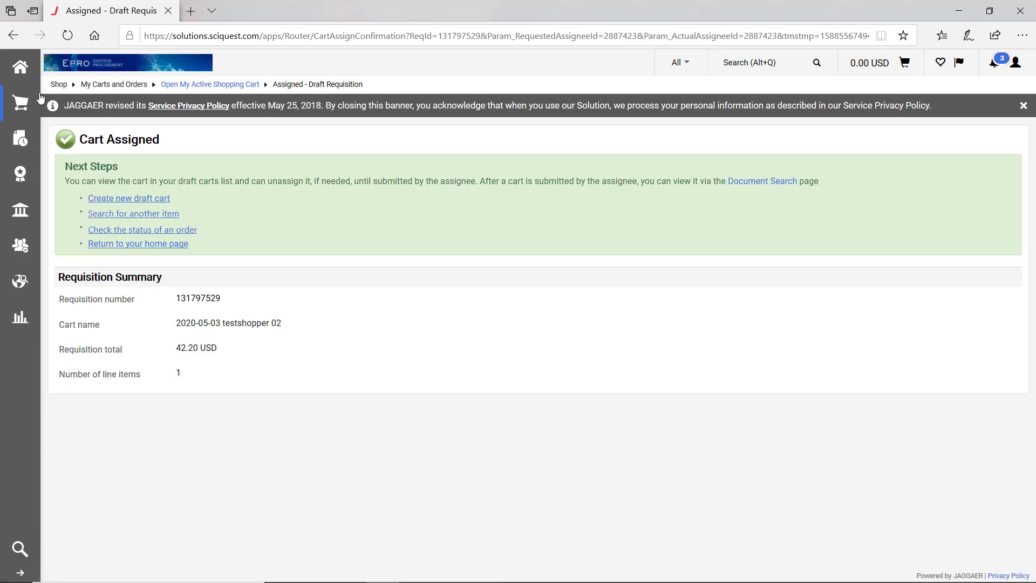
- Go to Shop > My Carts and Orders > View Carts to list assigned carts
left_click(20, 105)
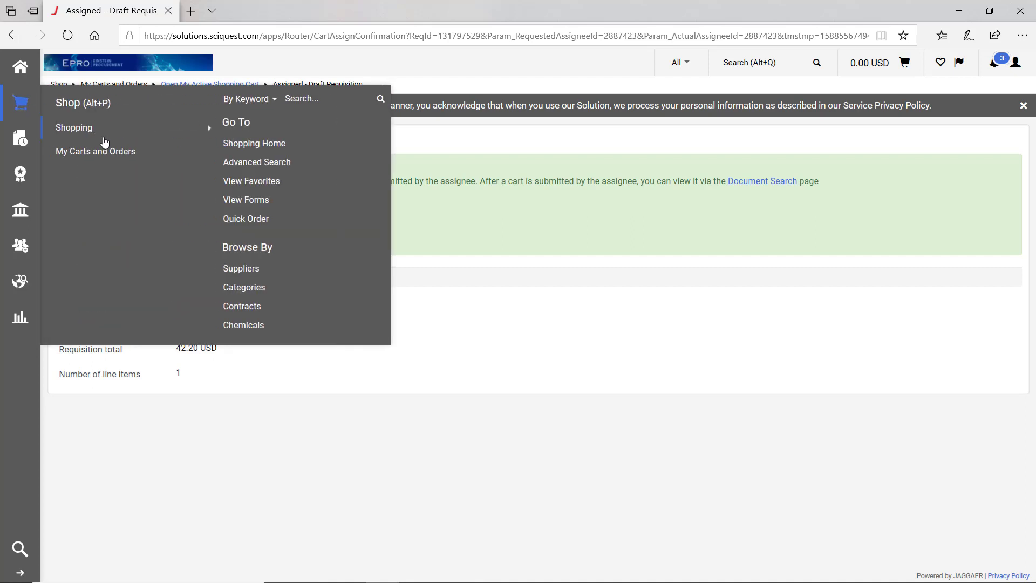
mouse_move(108, 157)
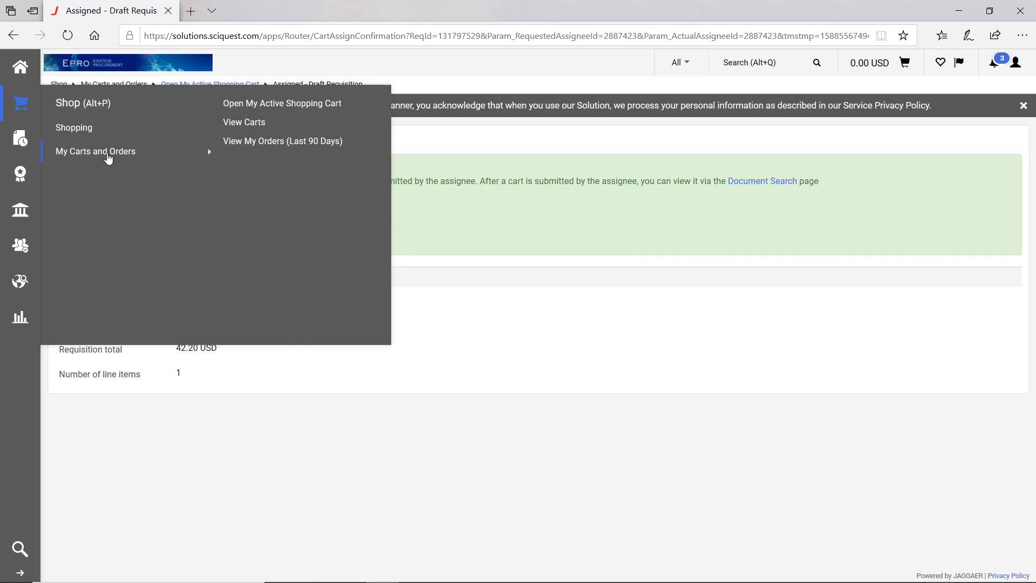
left_click(237, 125)
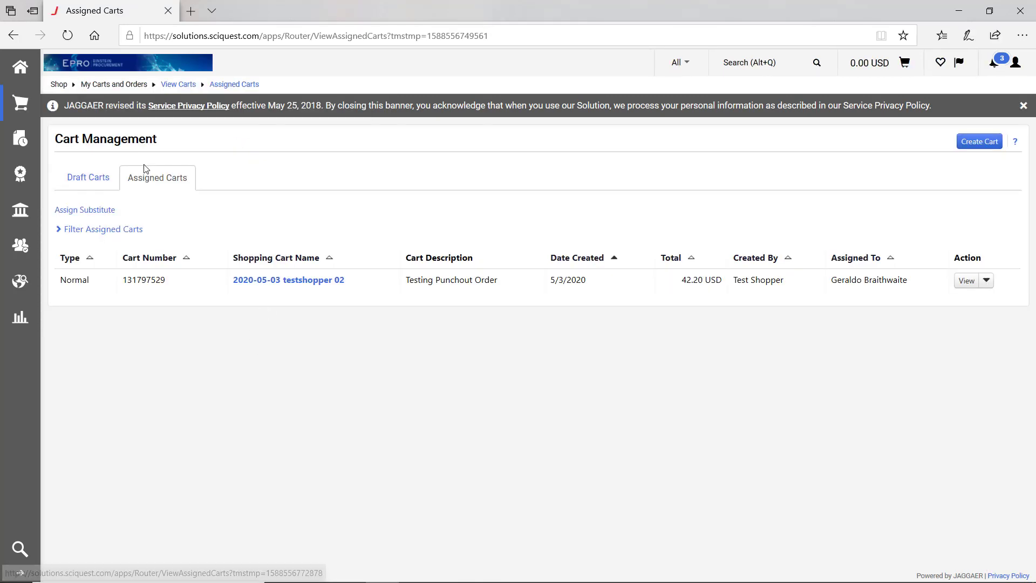
- Toggle between the Draft Carts and Assigned Carts lists, ending on Draft Carts
left_click(90, 176)
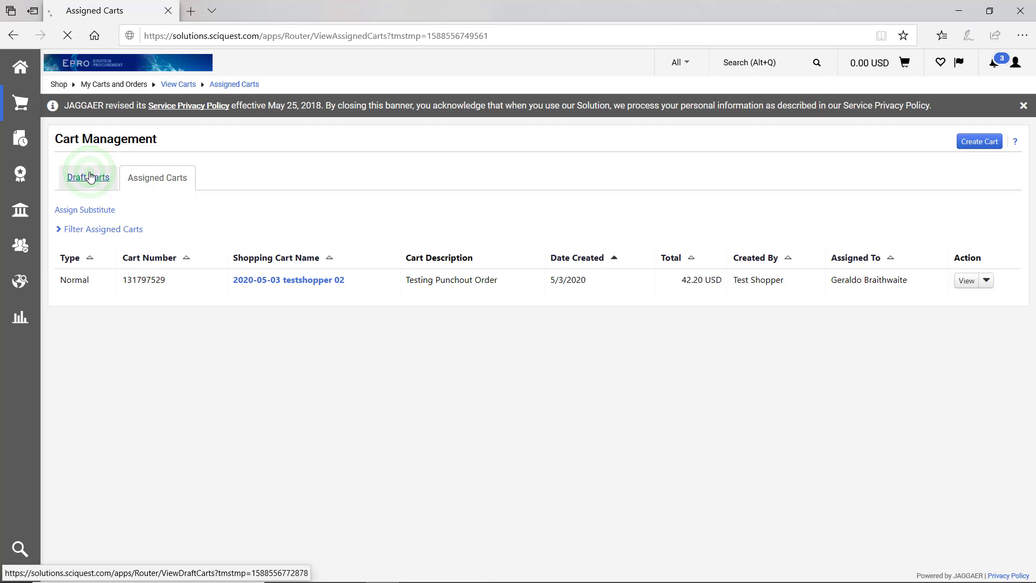
left_click(143, 178)
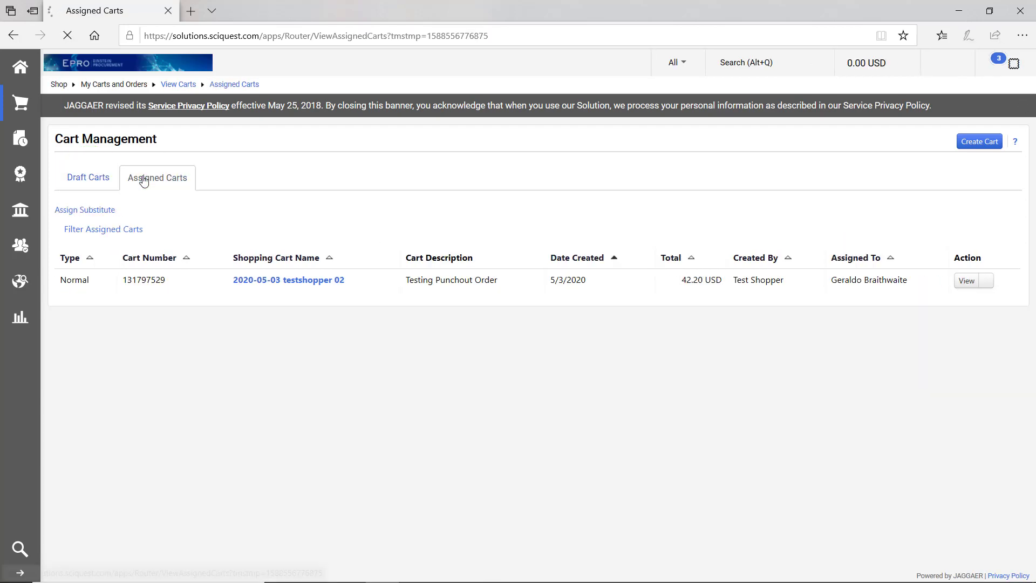
left_click(83, 179)
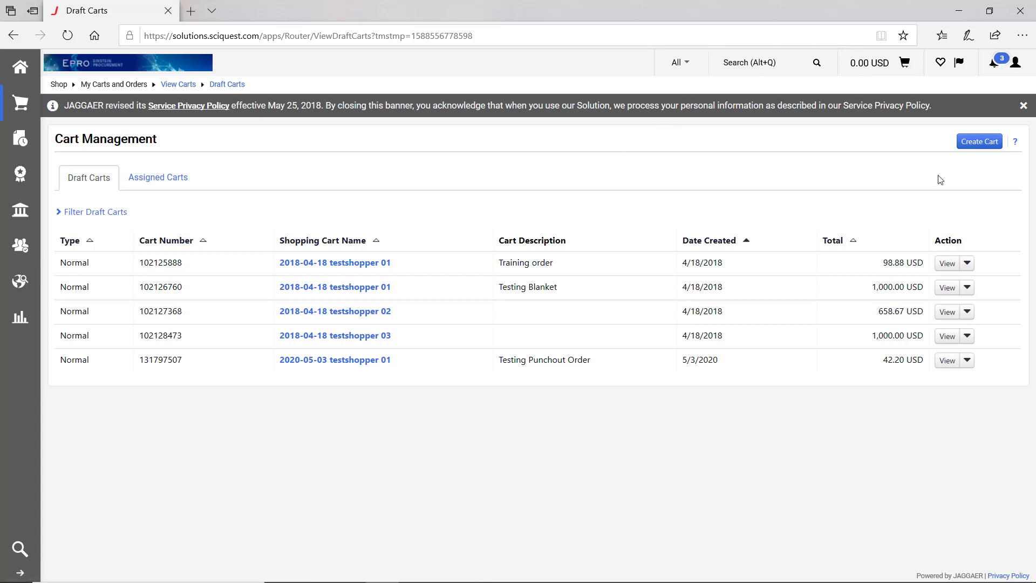
- View the Training order draft cart in the first row
left_click(943, 264)
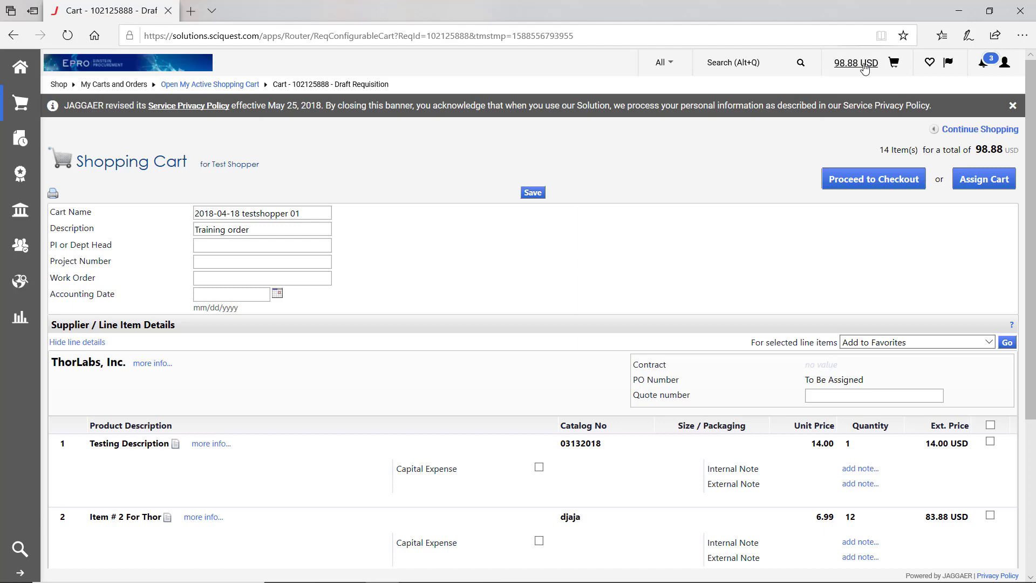
- Return to View Carts through the Shop menu and show the Assigned Carts list
mouse_move(16, 104)
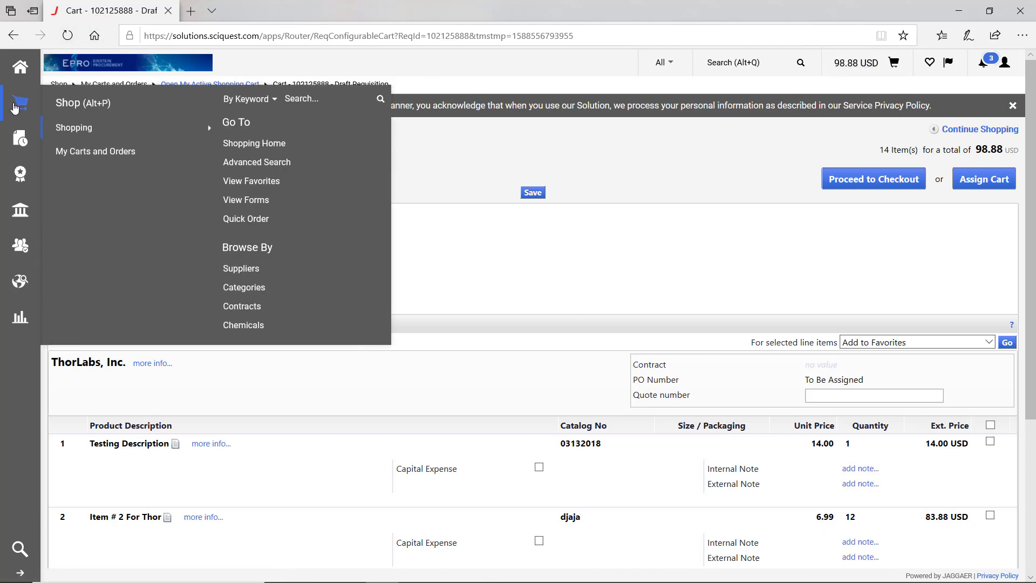
mouse_move(76, 148)
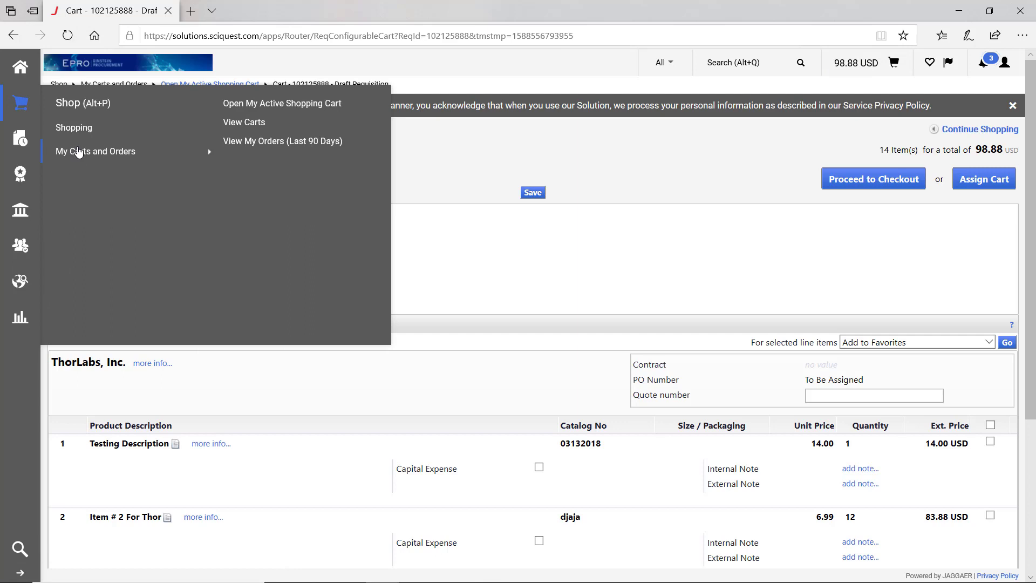
left_click(242, 124)
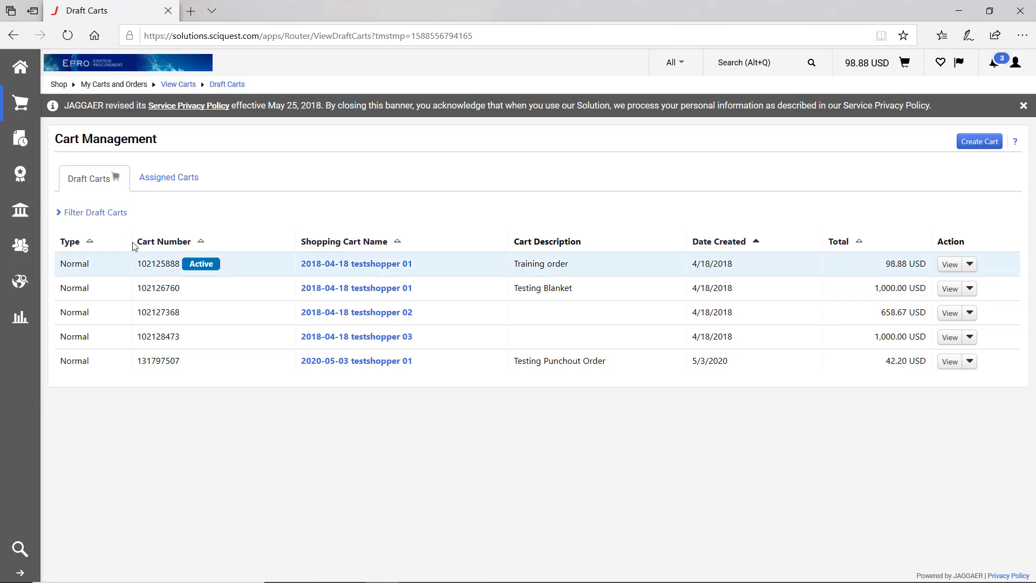
left_click(180, 184)
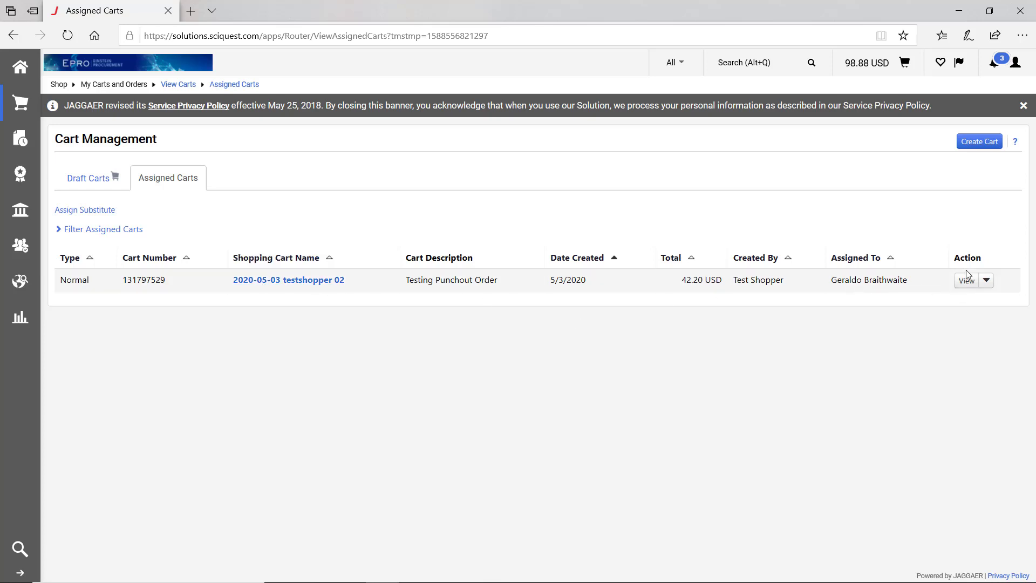
- Unassign the Testing Punchout Order cart from its assignee through its Action menu
left_click(986, 282)
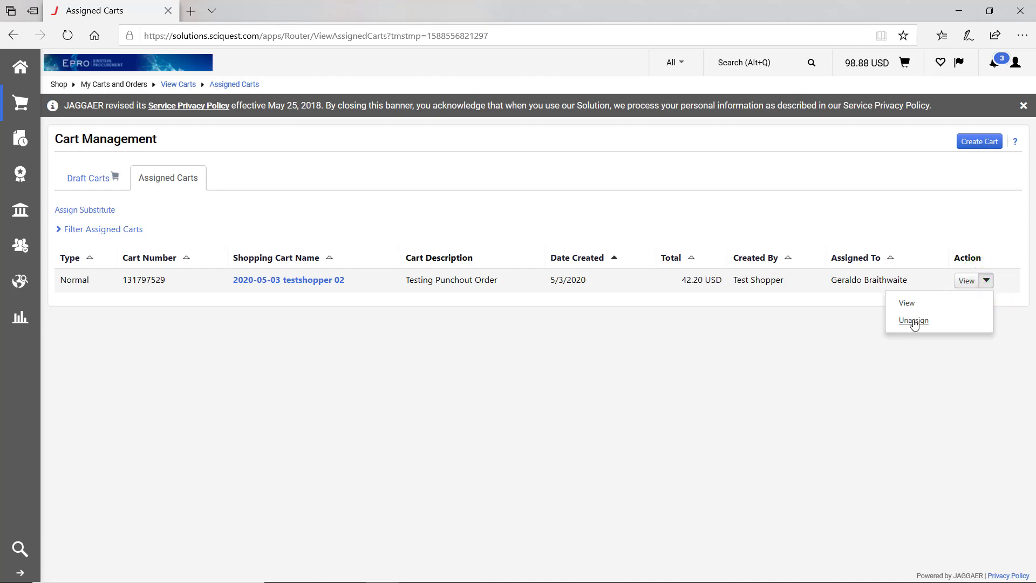
left_click(913, 322)
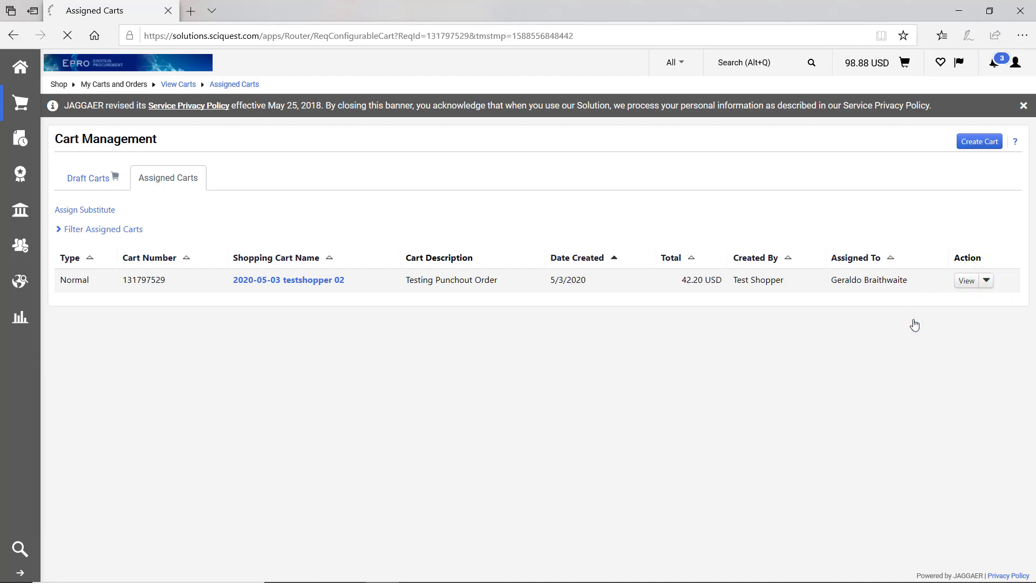
- Reassign the Testing Punchout Order cart to the colleague found by last-name user search
scroll(914, 325, "down", 3)
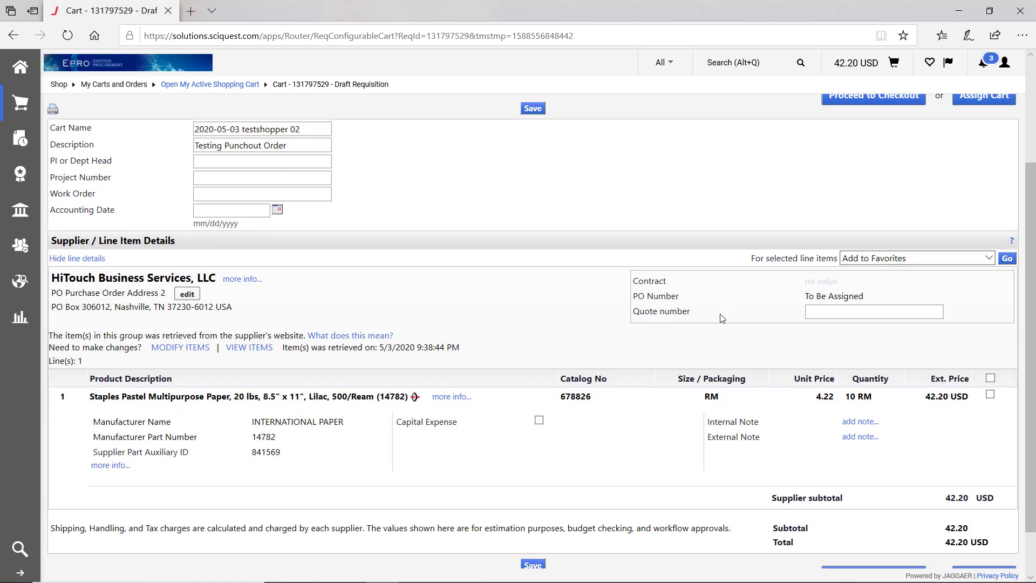
scroll(721, 319, "up", 3)
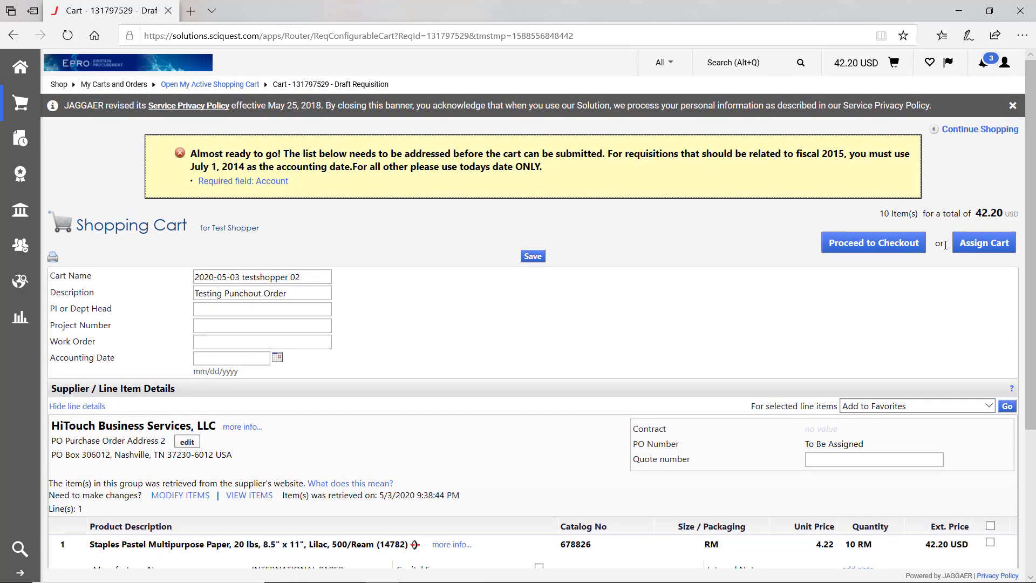
left_click(956, 243)
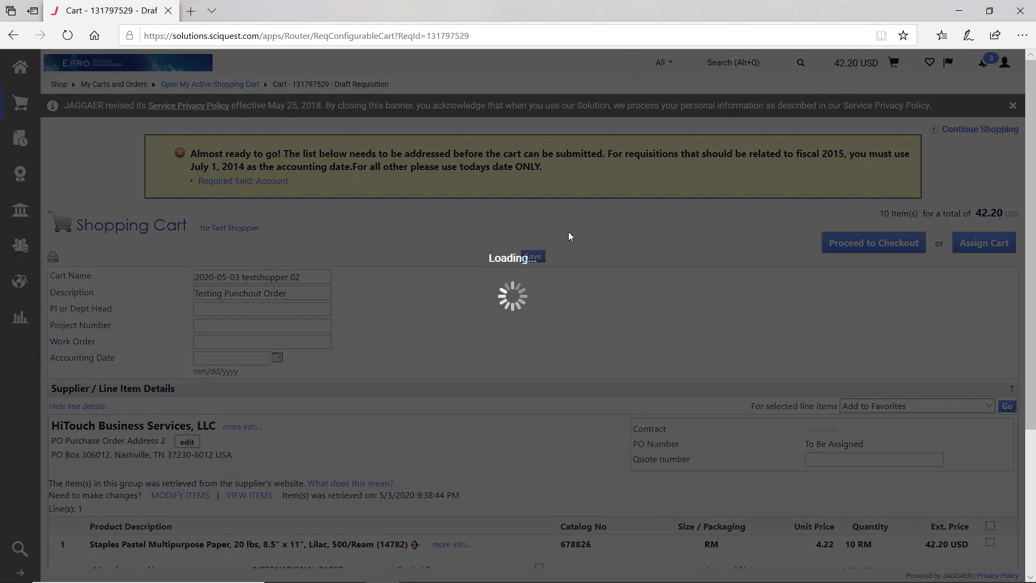
left_click(495, 256)
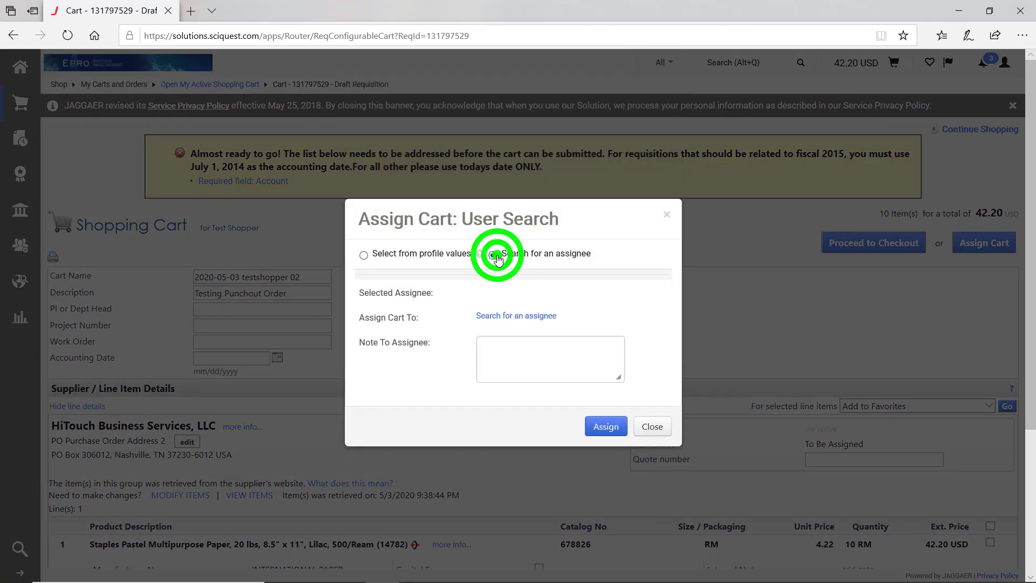
left_click(518, 308)
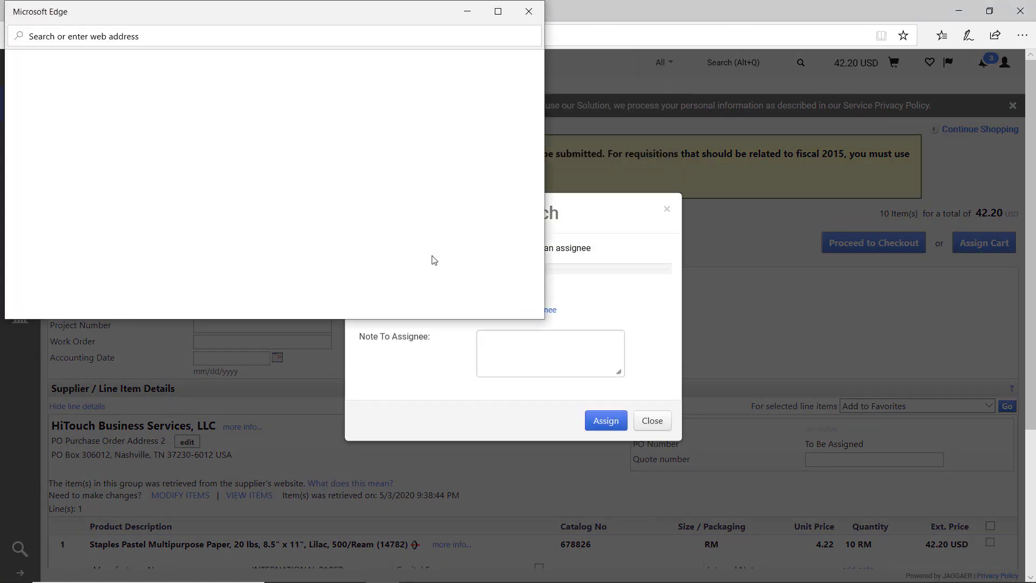
left_click(190, 104)
type("Braithwait")
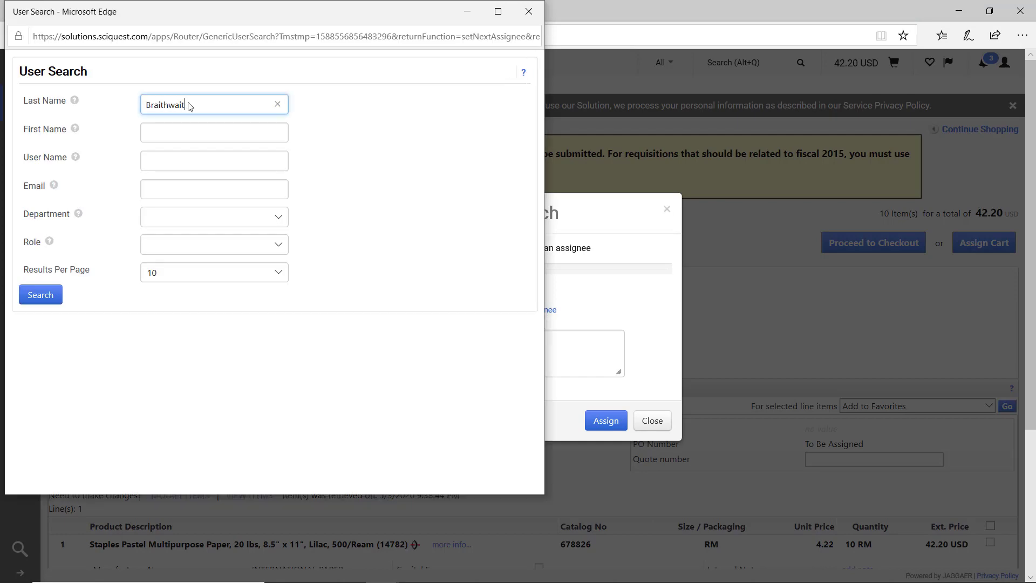
type("e")
key("Return")
left_click(236, 131)
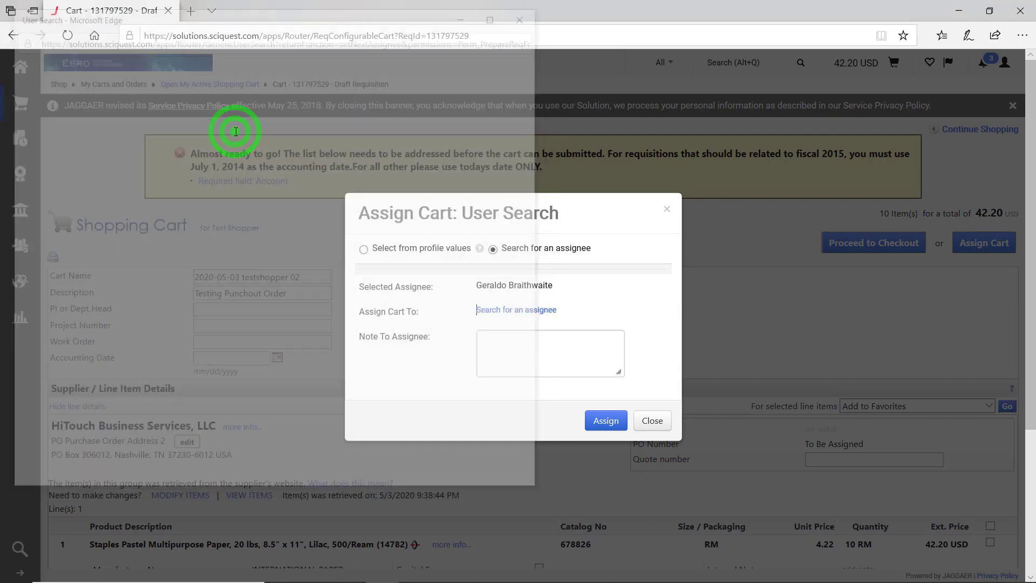
left_click(604, 421)
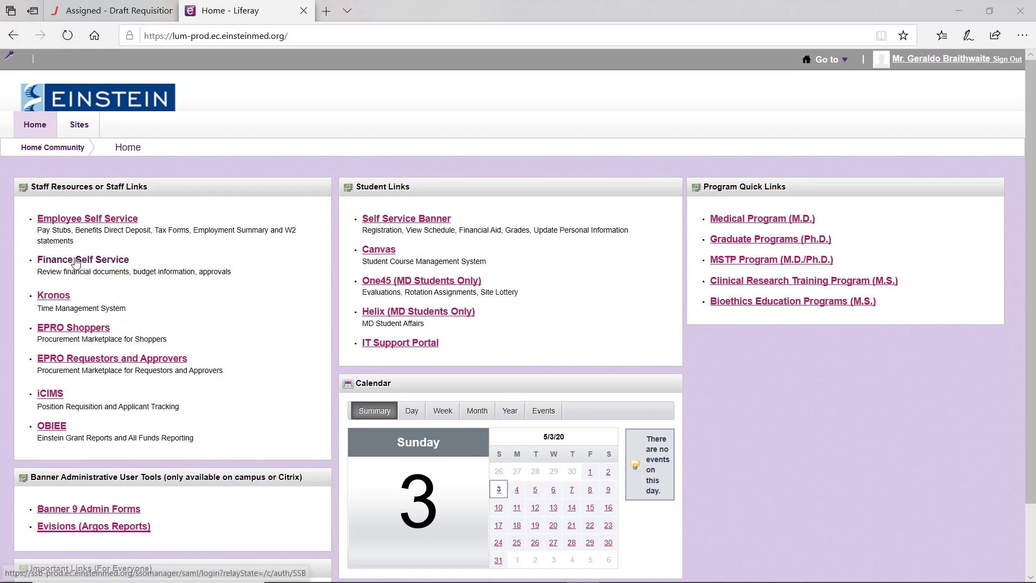
- Close the EPRO Shoppers sign-in page and launch EPRO Requestors and Approvers from the portal
left_click(89, 332)
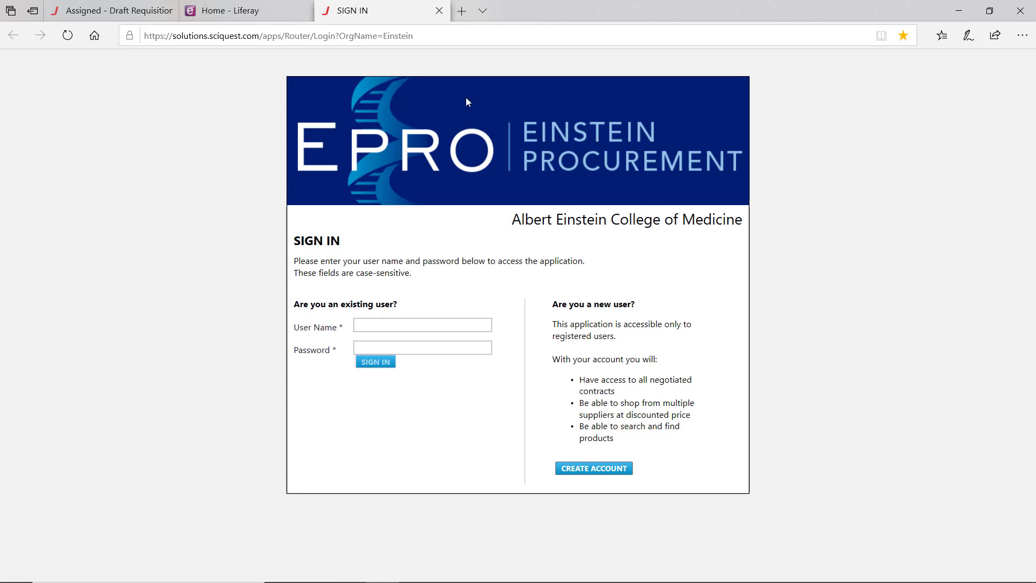
left_click(438, 11)
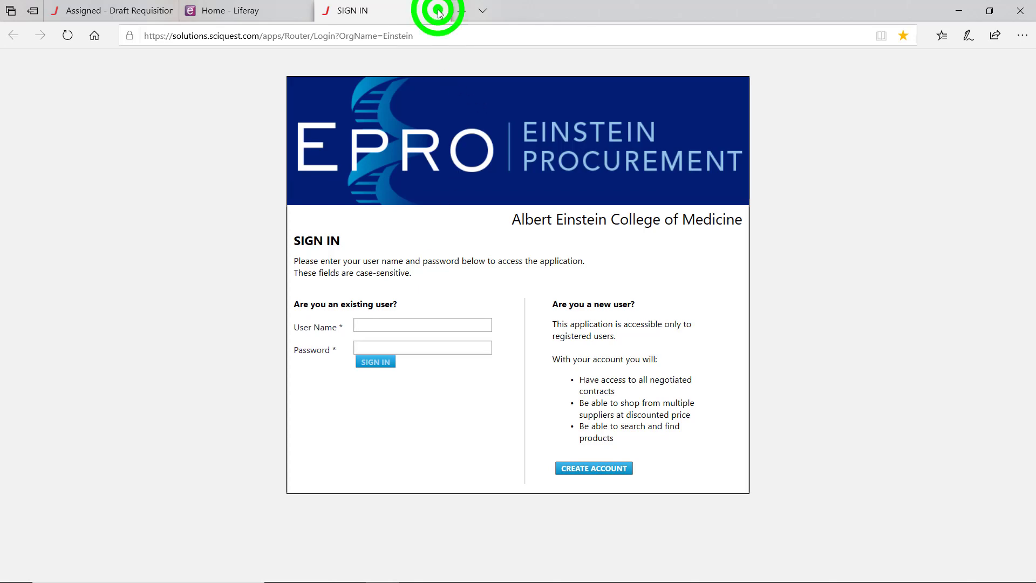
left_click(159, 358)
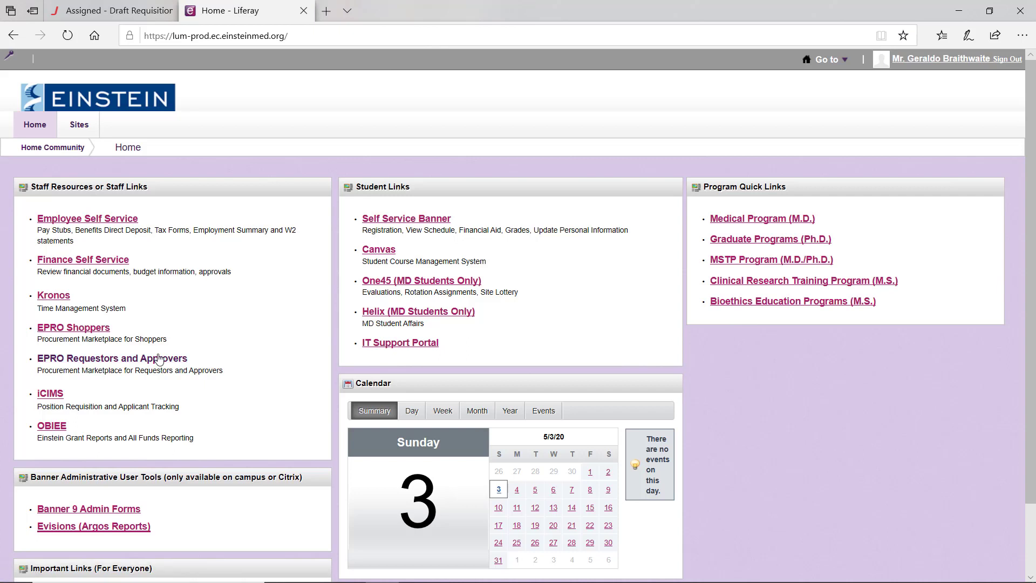
left_click(159, 360)
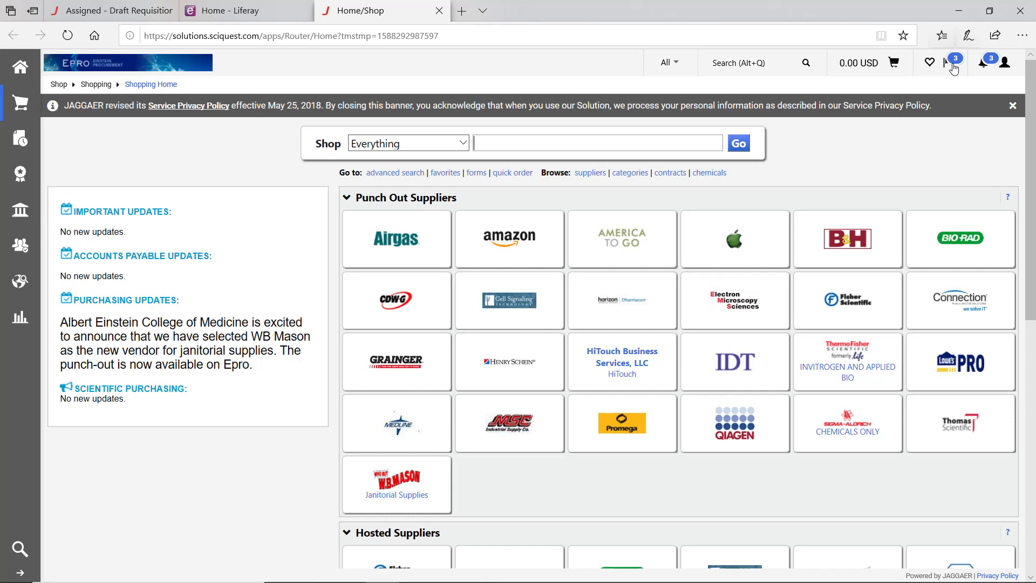
- Check the notifications, then show Carts Assigned To Me from the Action Items menu
left_click(983, 66)
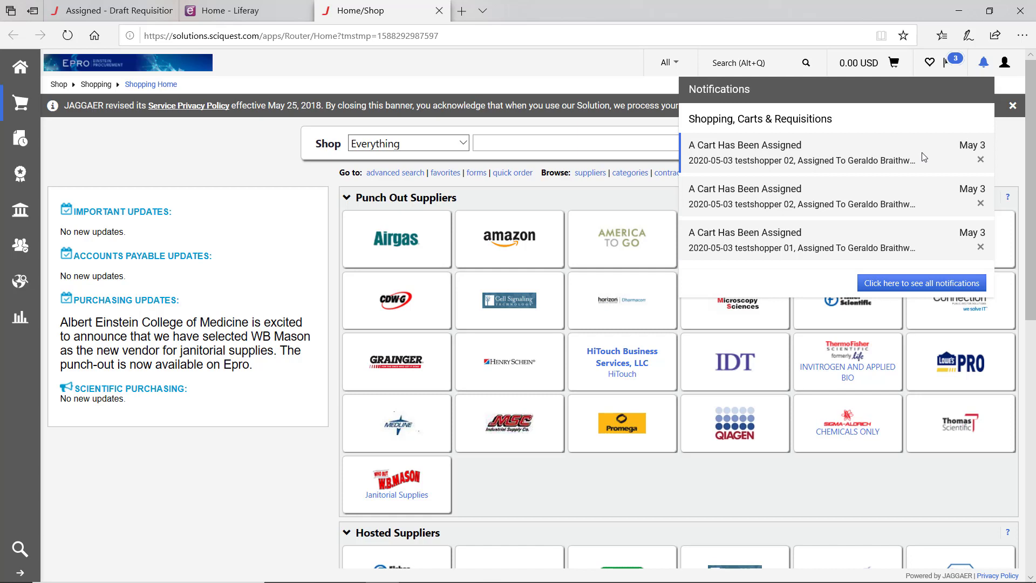
left_click(984, 64)
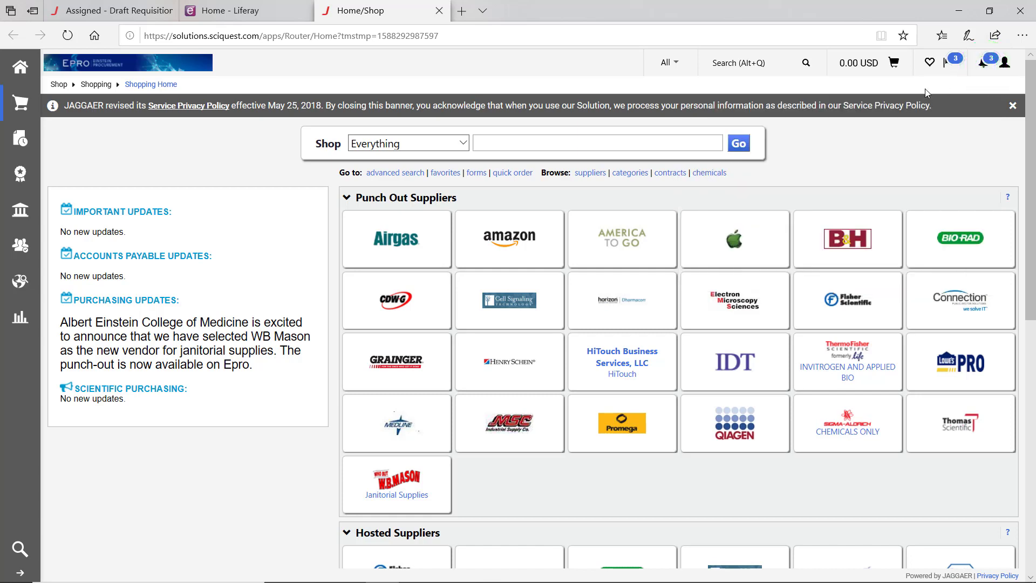
left_click(955, 64)
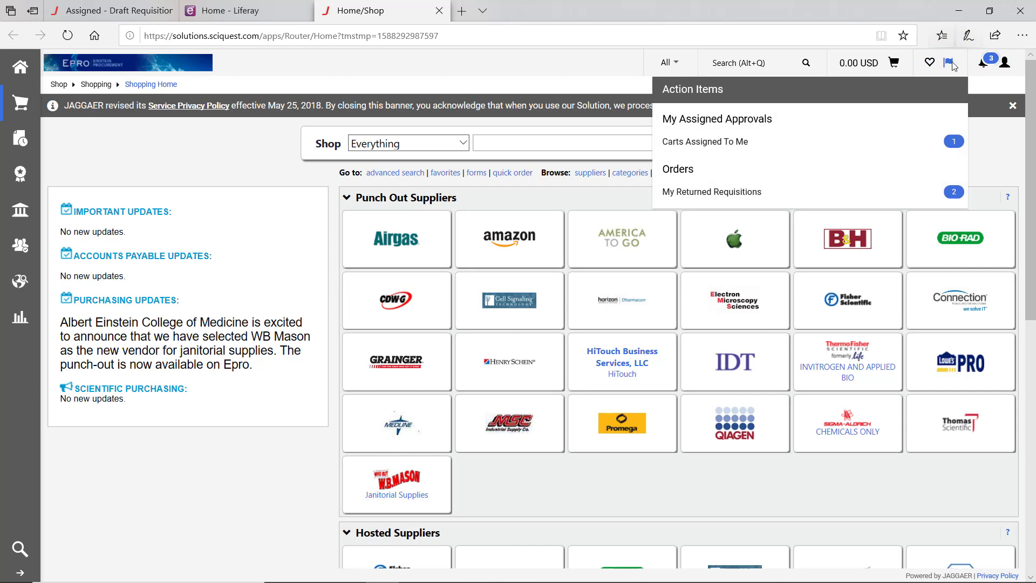
left_click(715, 143)
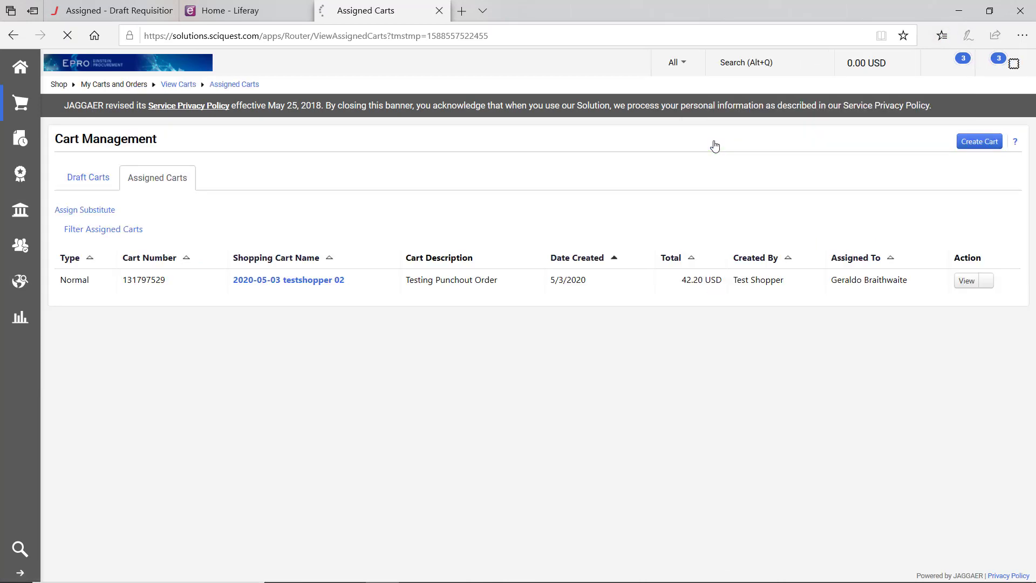
- Open the 42.20 USD Testing Punchout Order cart and proceed to checkout
left_click(304, 280)
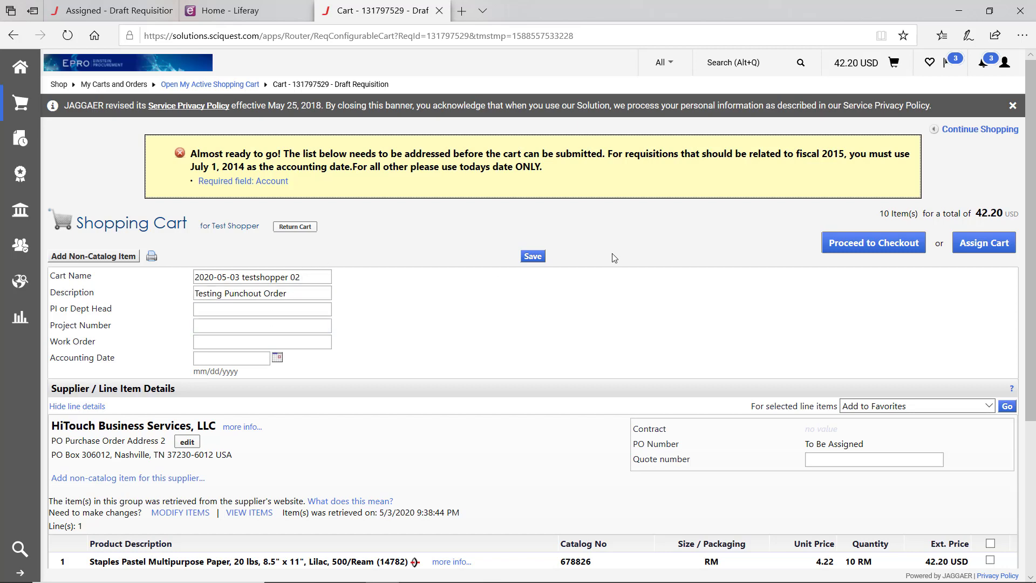
left_click(836, 242)
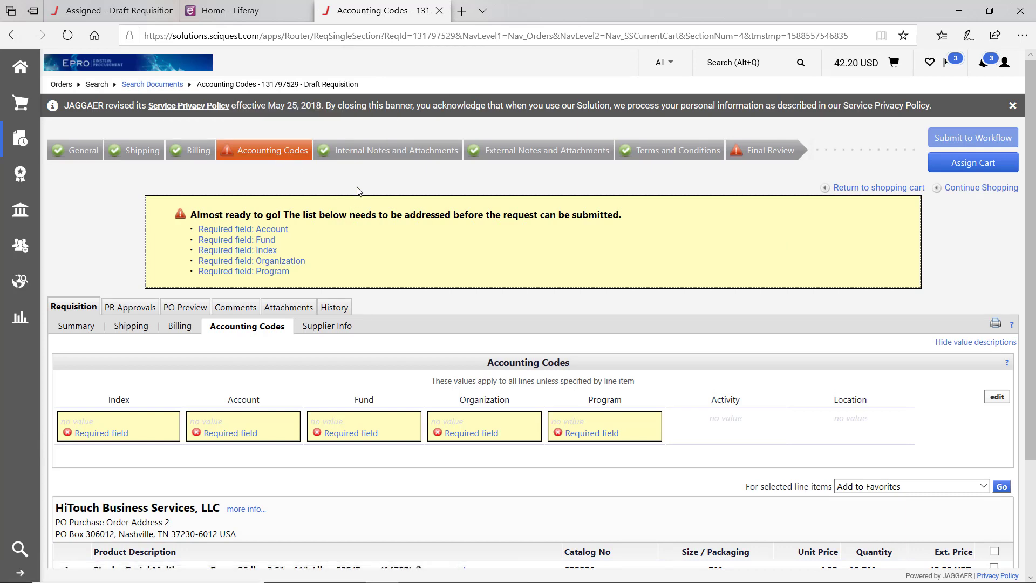
- Edit the draft requisition's header Accounting Codes section
scroll(361, 186, "down", 1)
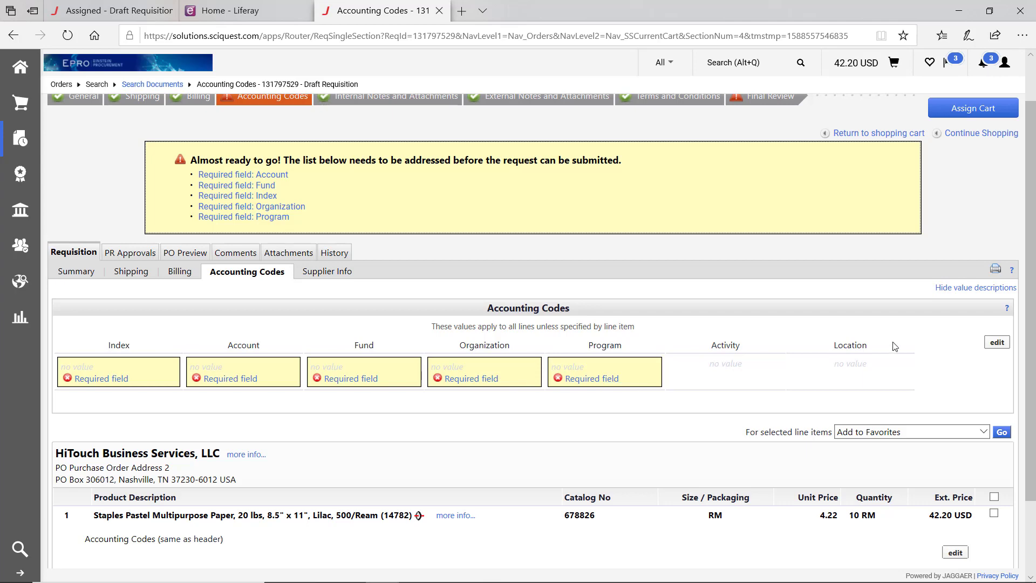
left_click(996, 342)
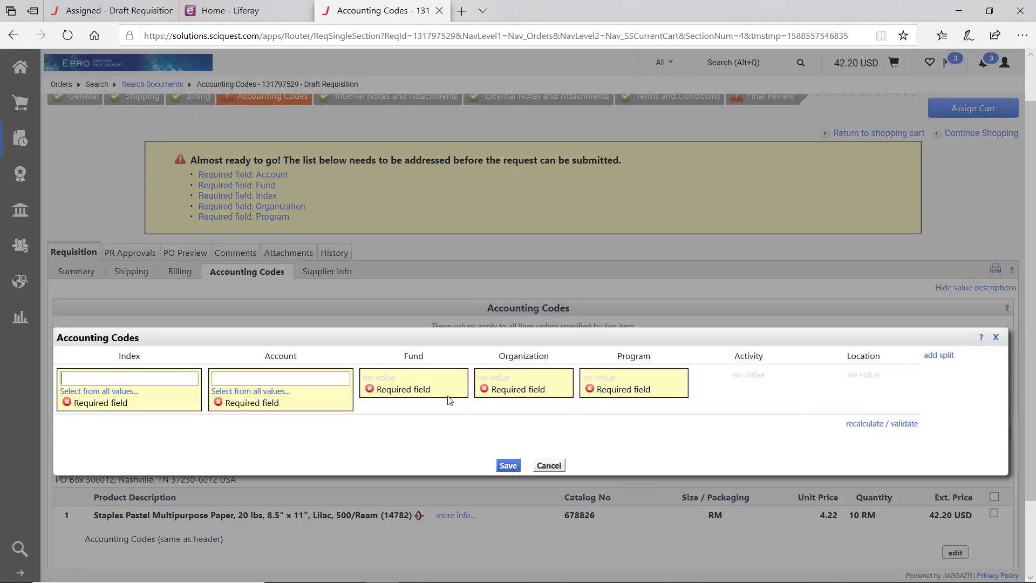
- Enter Index 850410 and Account 71006 and save the requisition's accounting codes
type("850410")
type("71006")
left_click(508, 466)
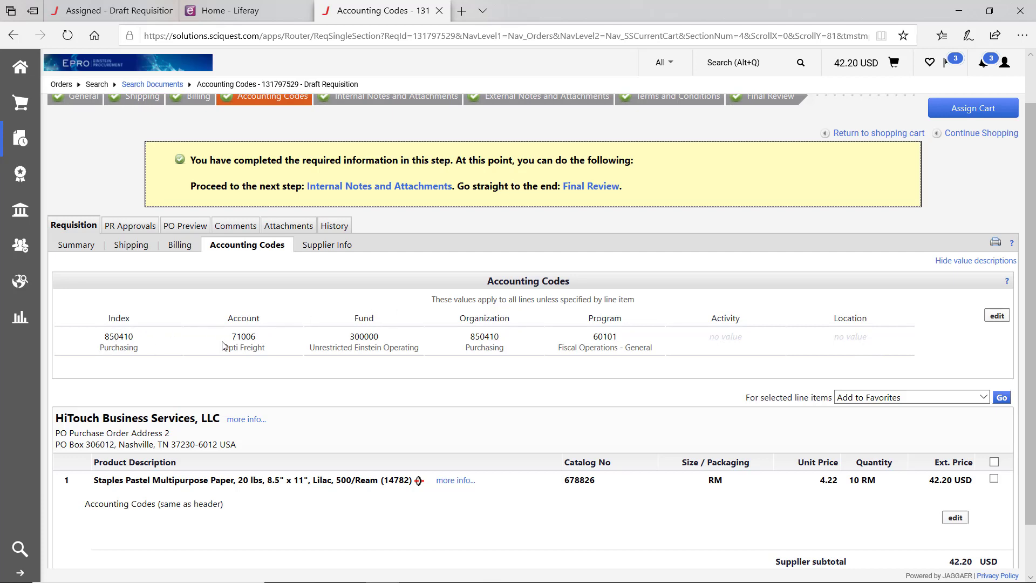
left_click(996, 315)
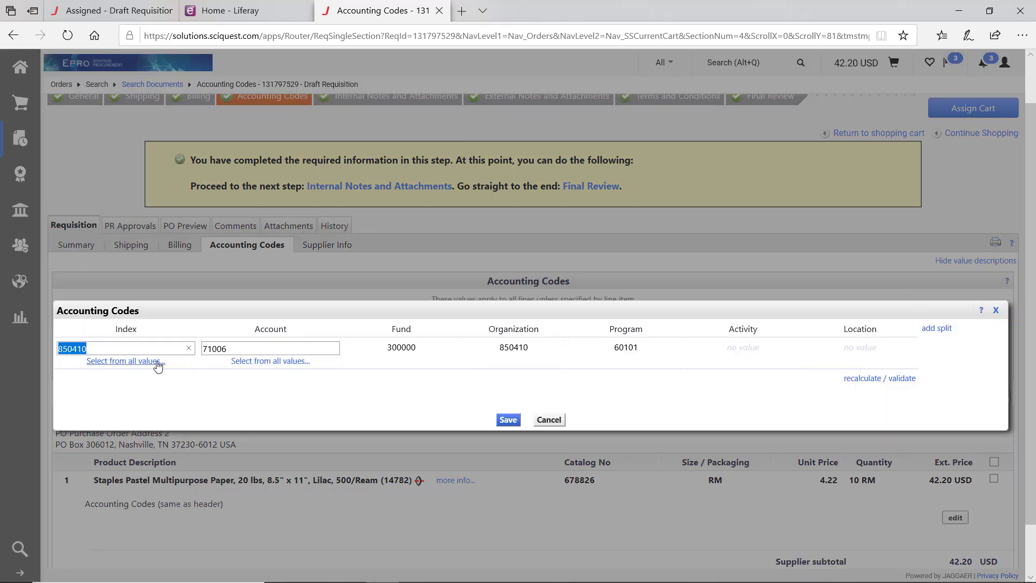
- Search account descriptions for 'Office', pick 70515 Office Supplies and Services, and save
left_click(263, 364)
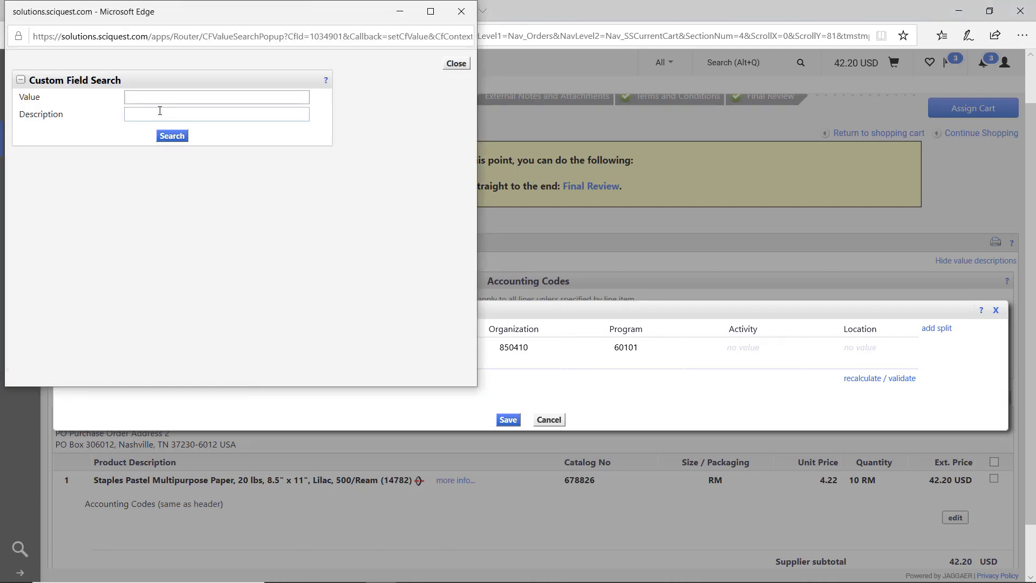
left_click(159, 112)
type("Office")
key("Return")
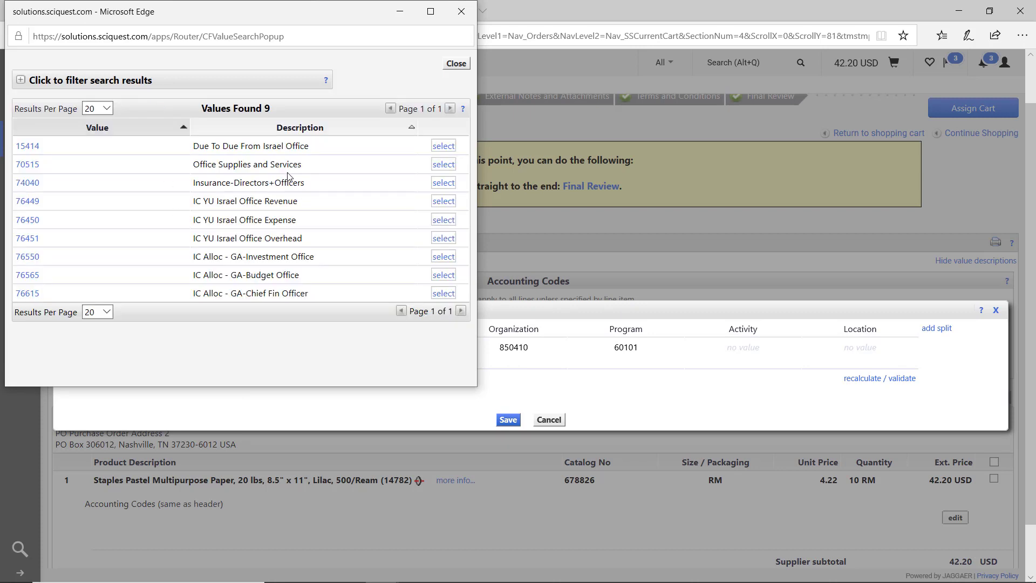
left_click(442, 164)
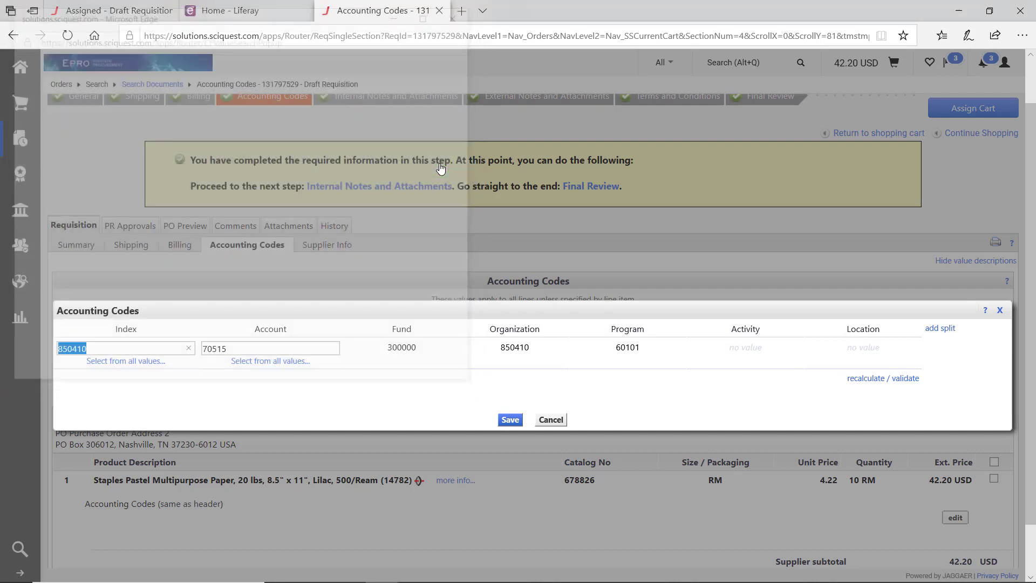
left_click(509, 424)
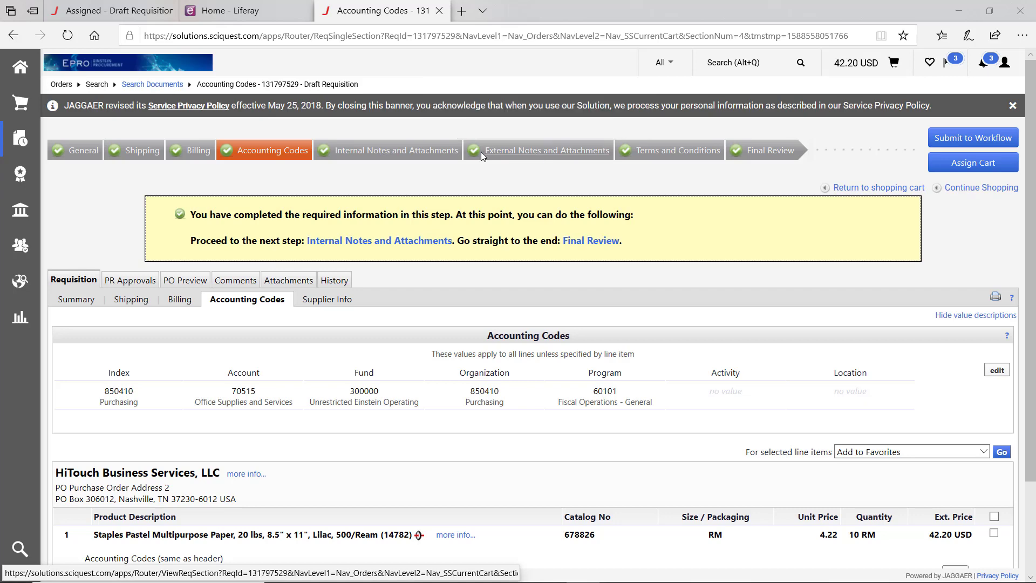
- Pass through Internal Notes and Attachments to the External Notes and Attachments step
left_click(429, 157)
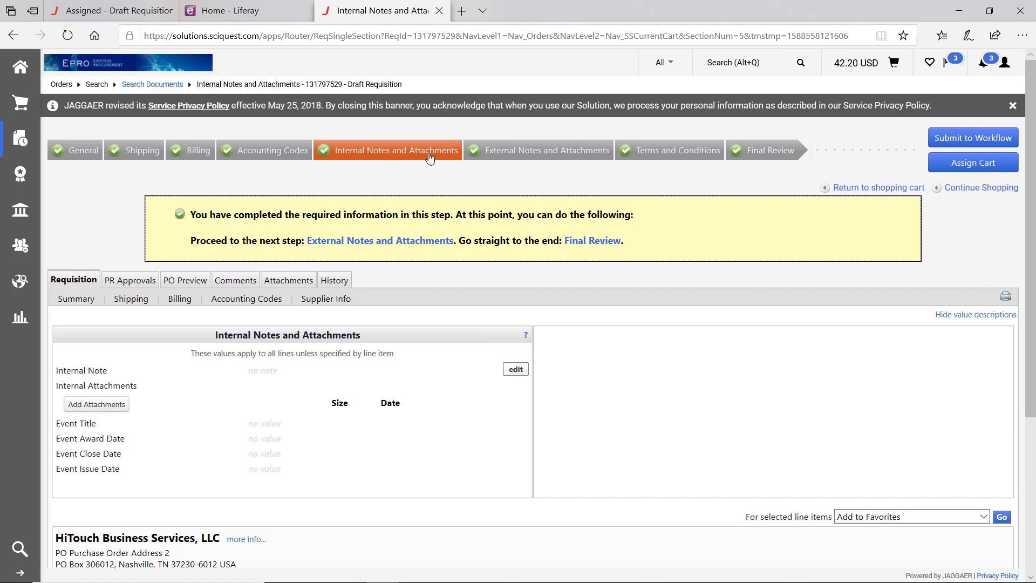
left_click(523, 152)
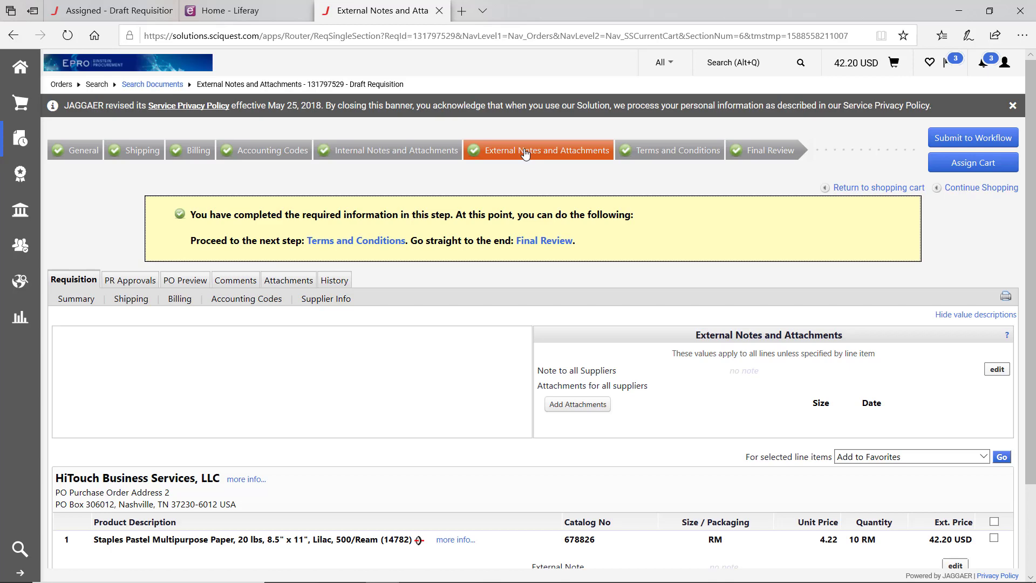
- Return to the requisition's Internal Notes and Attachments step, still empty
left_click(419, 156)
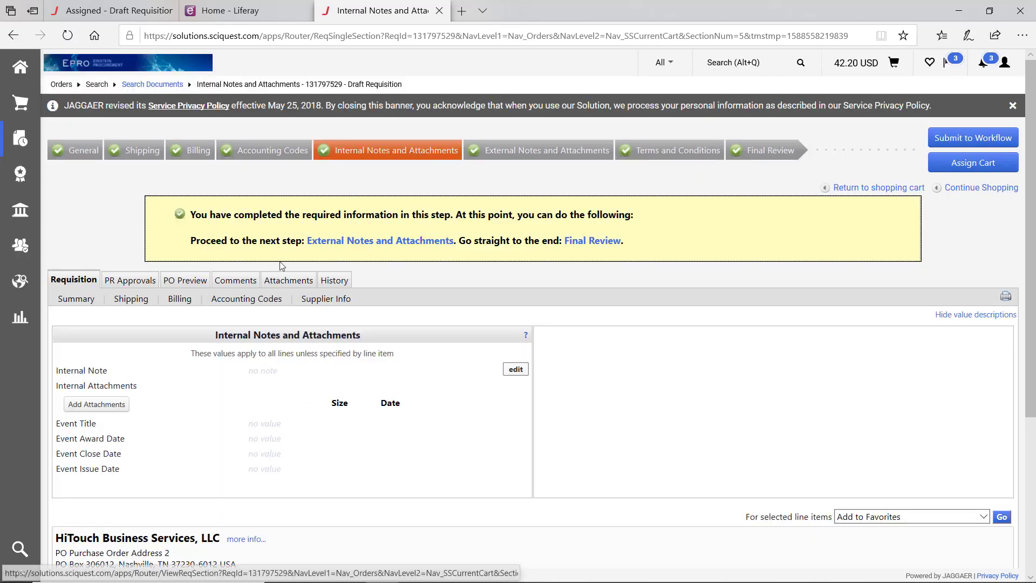
- Start an internal attachment, cancel the file picker, and set the attachment type to Link
left_click(102, 406)
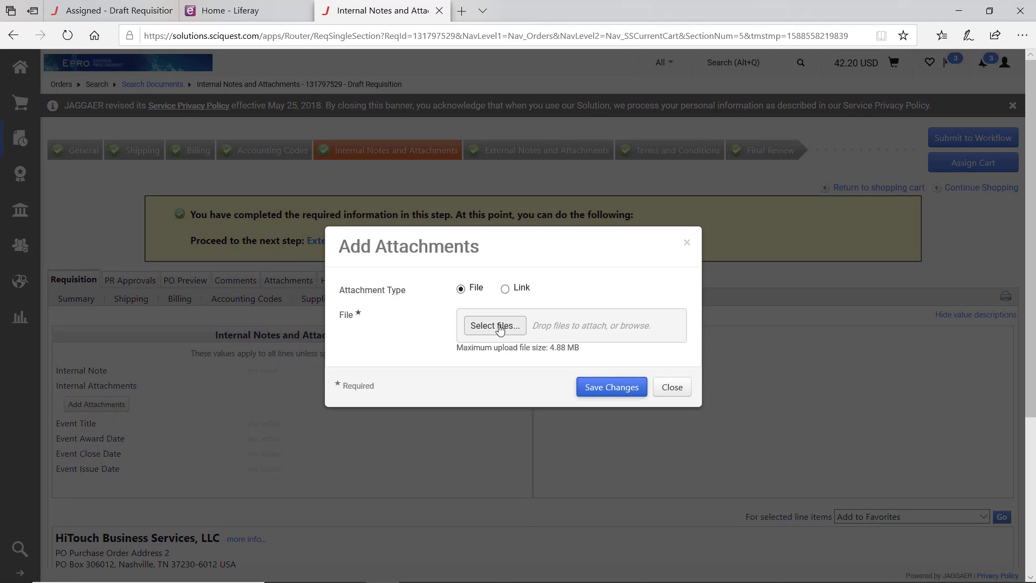
left_click(499, 327)
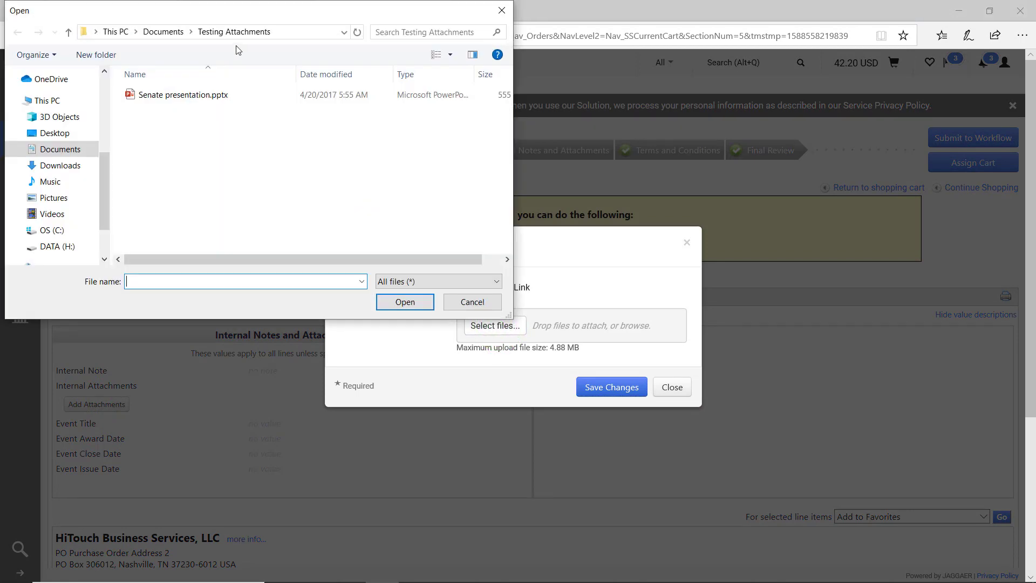
left_click(477, 302)
left_click(504, 288)
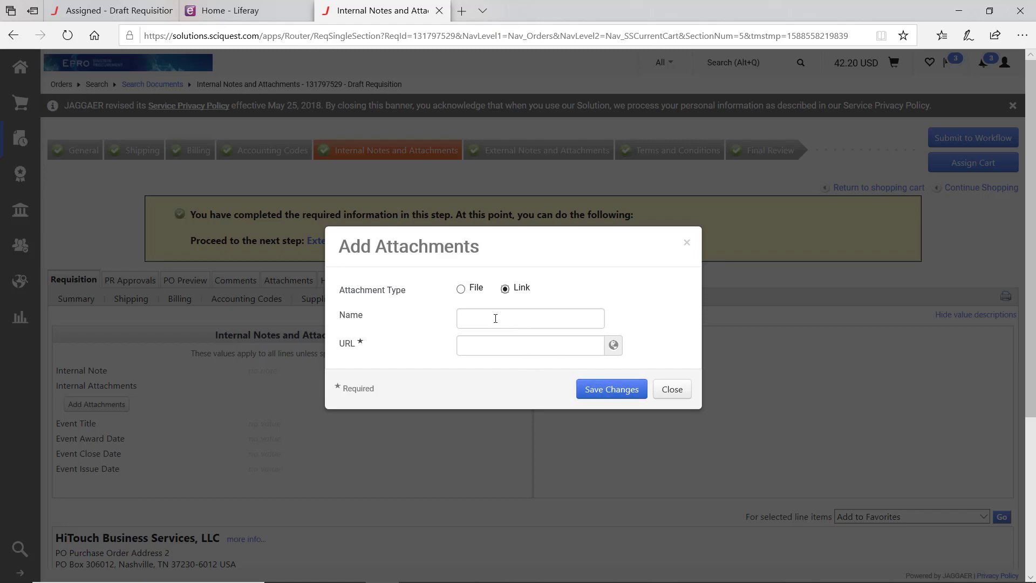
- Attach Senate presentation.pptx for all suppliers under External Notes and Attachments and save
left_click(678, 392)
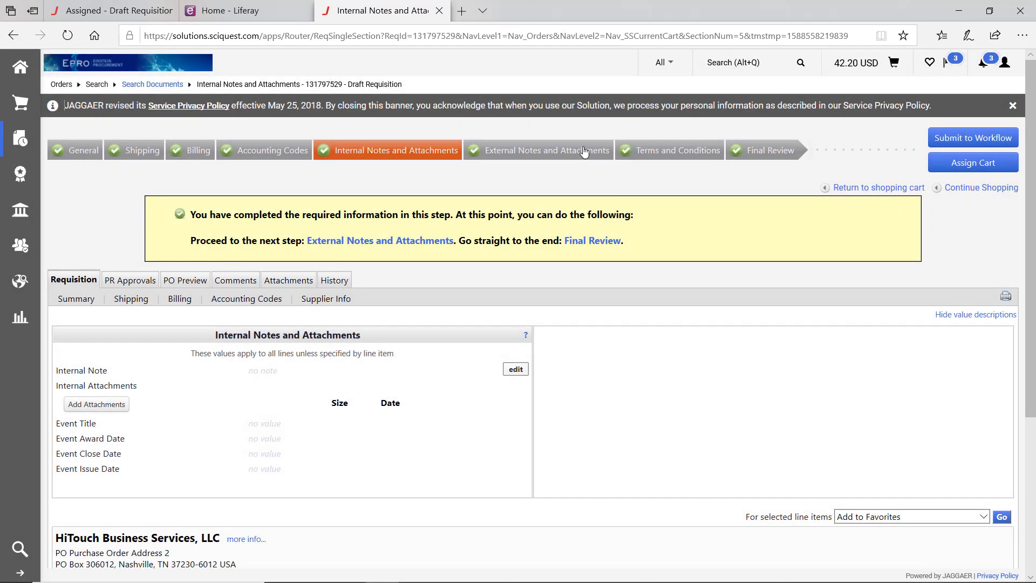
left_click(547, 156)
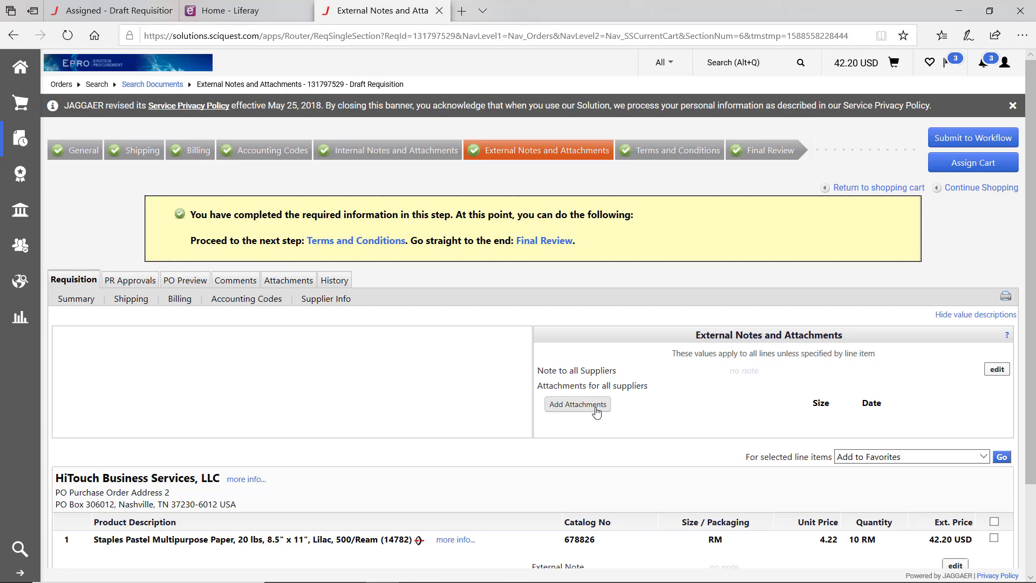
left_click(578, 405)
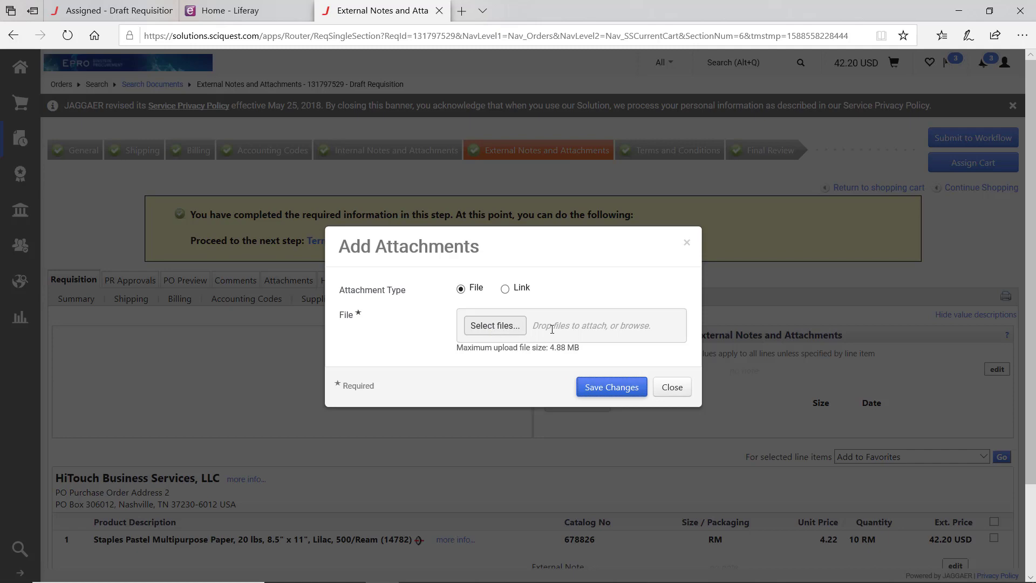
left_click(492, 326)
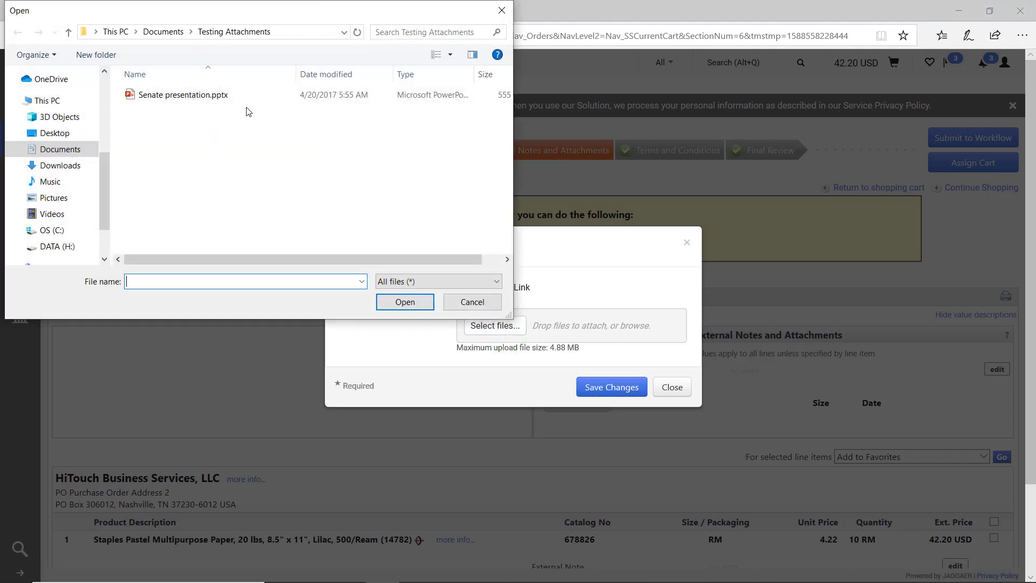
double_click(199, 104)
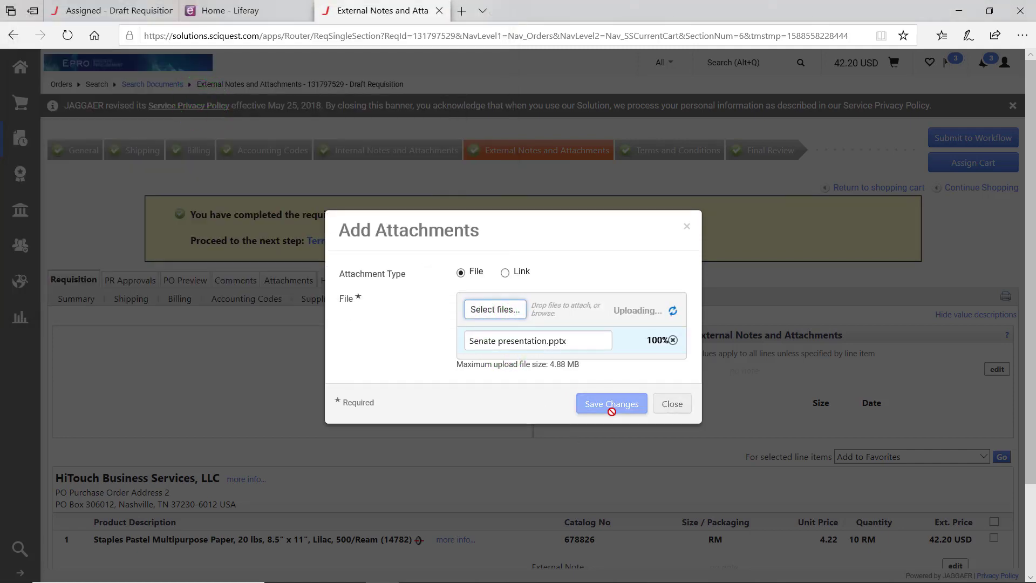
left_click(629, 402)
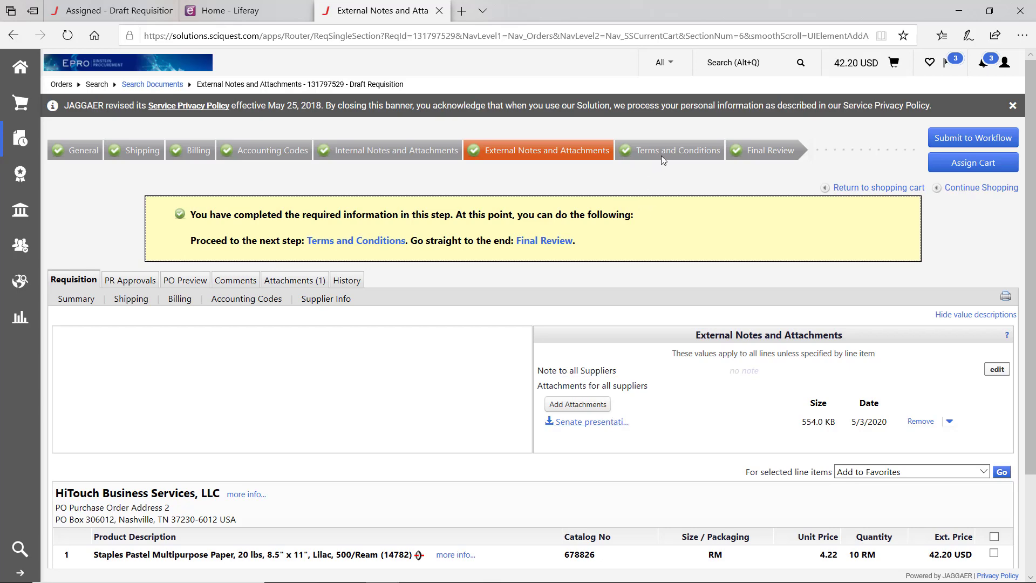
left_click(752, 154)
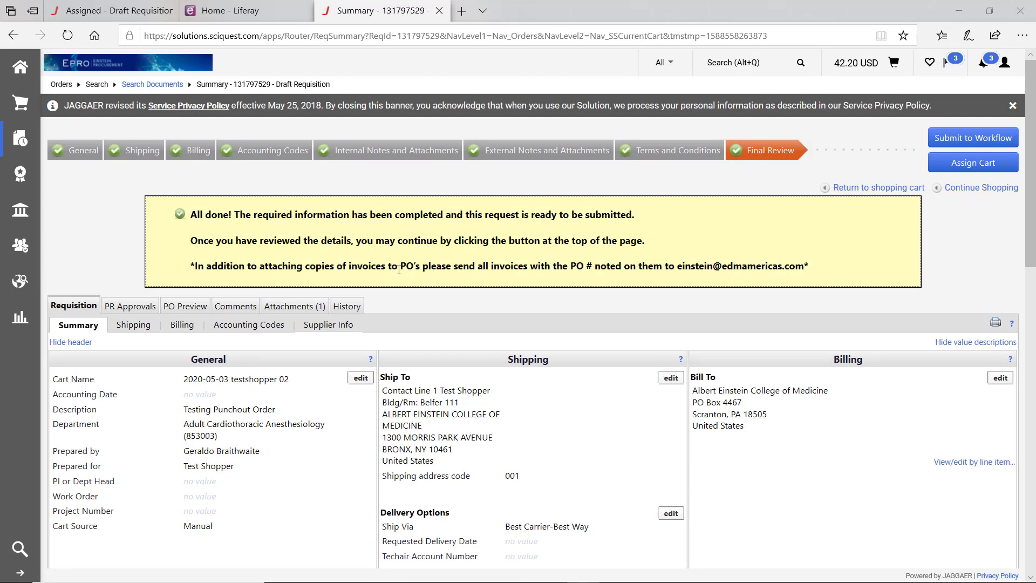
scroll(448, 323, "down", 4)
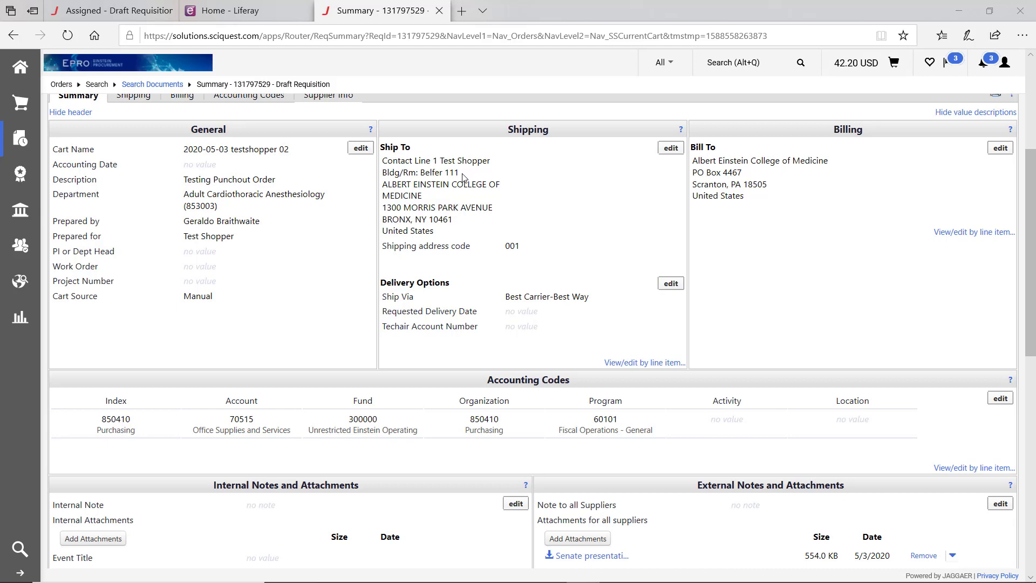
scroll(463, 177, "down", 5)
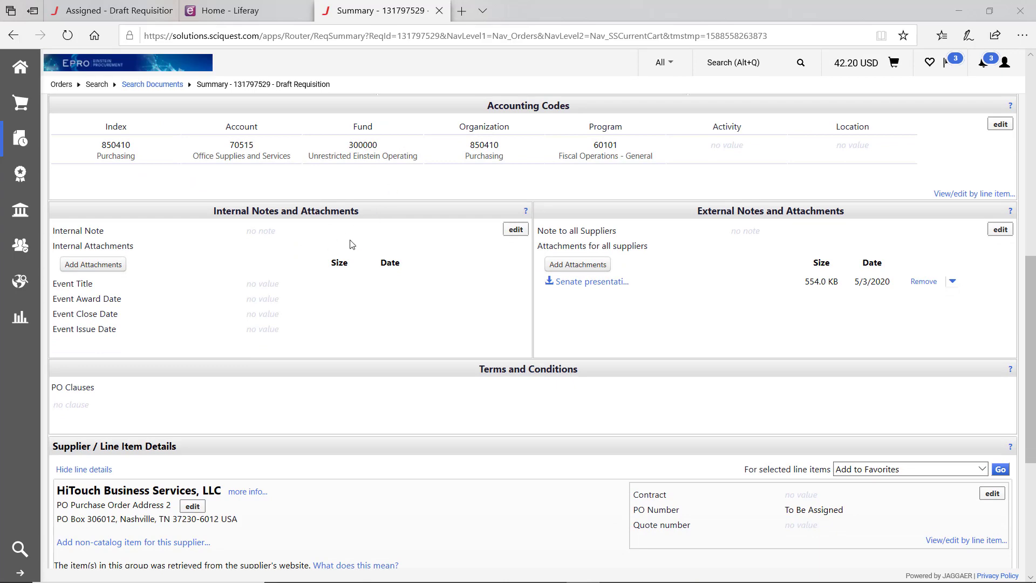
scroll(181, 400, "down", 2)
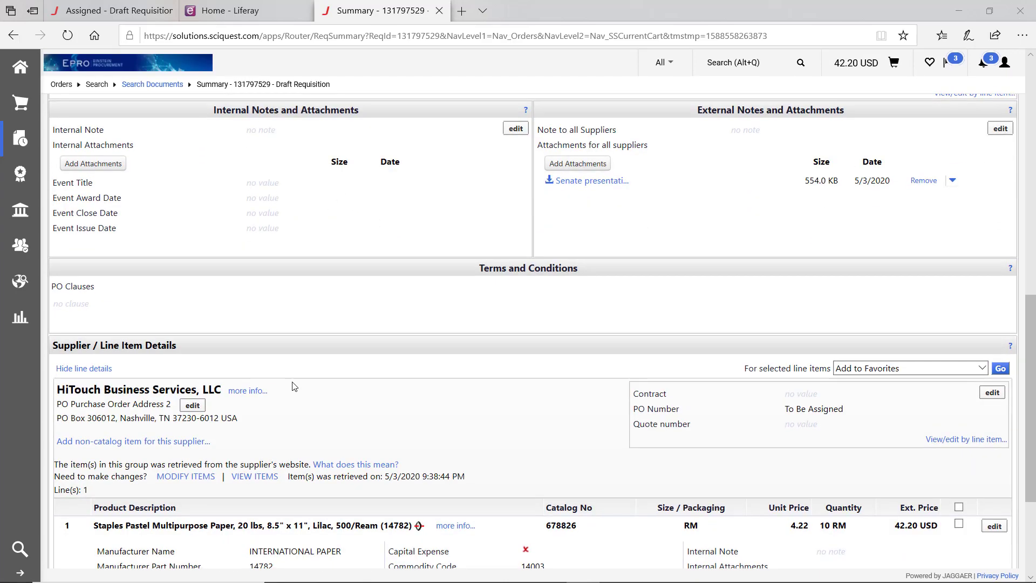
scroll(167, 397, "down", 2)
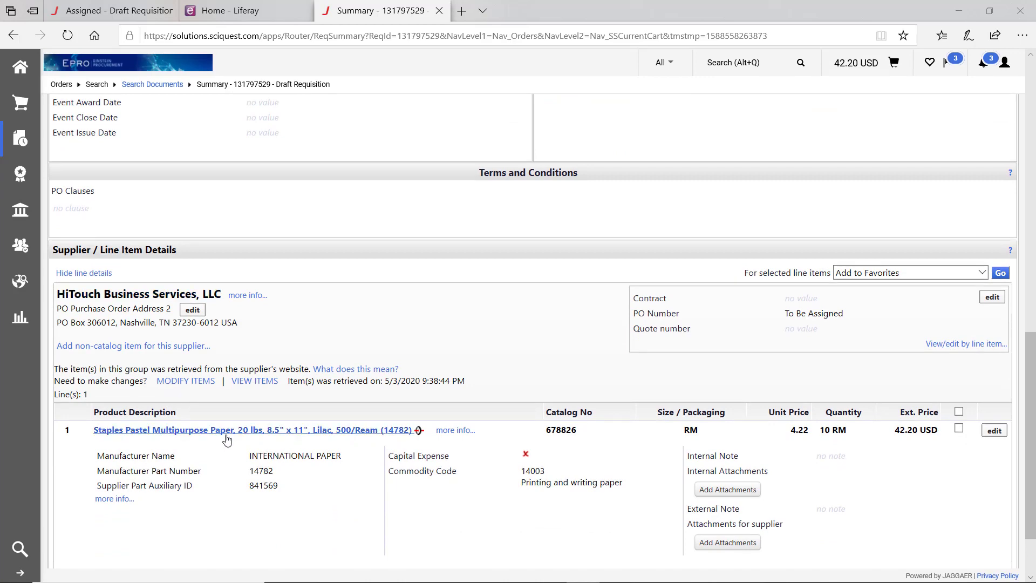
scroll(230, 446, "up", 1)
scroll(231, 447, "up", 12)
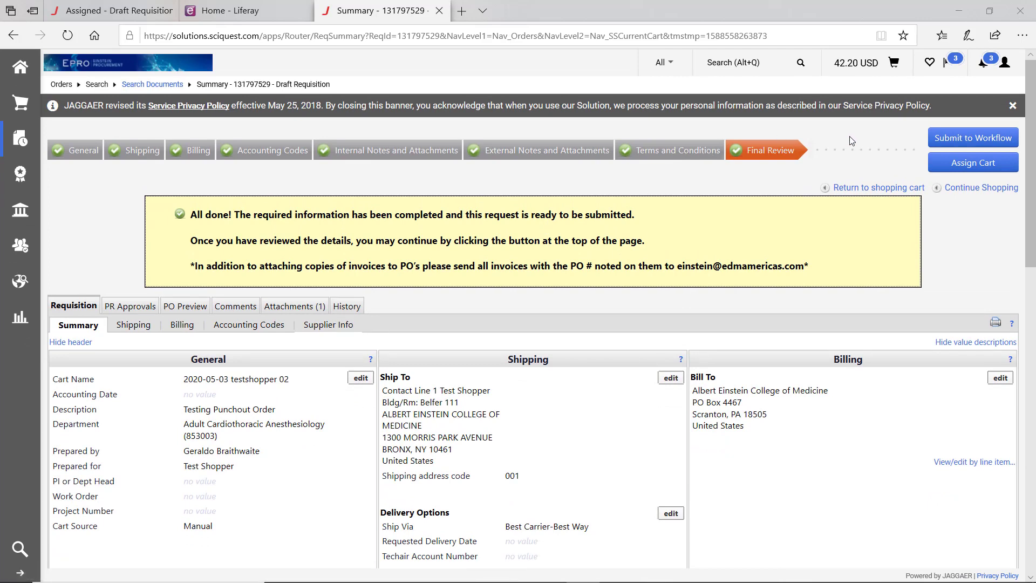
- Submit the requisition to workflow and open its summary, pending Department Approval at 42.20 USD
left_click(953, 140)
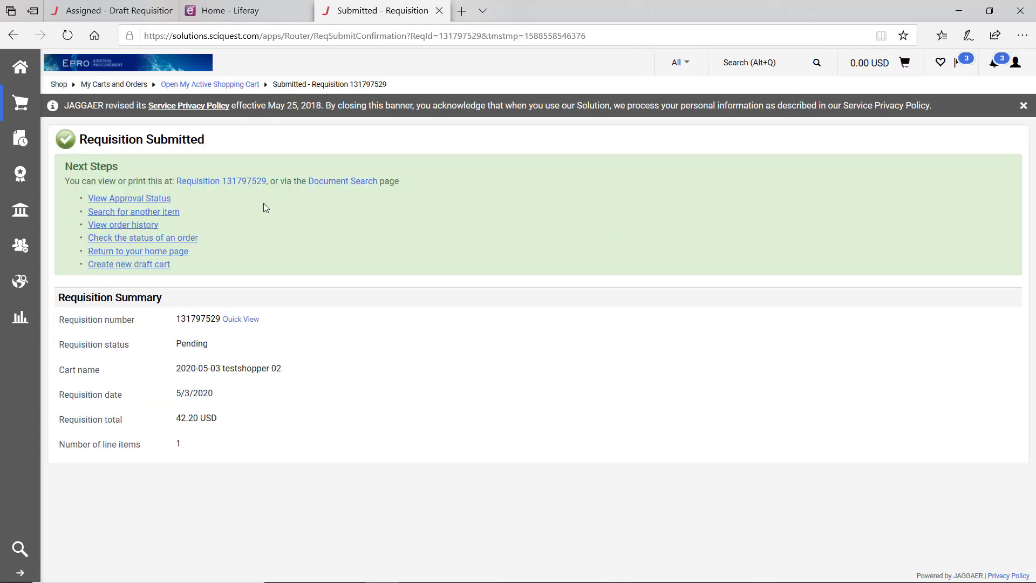
left_click(230, 186)
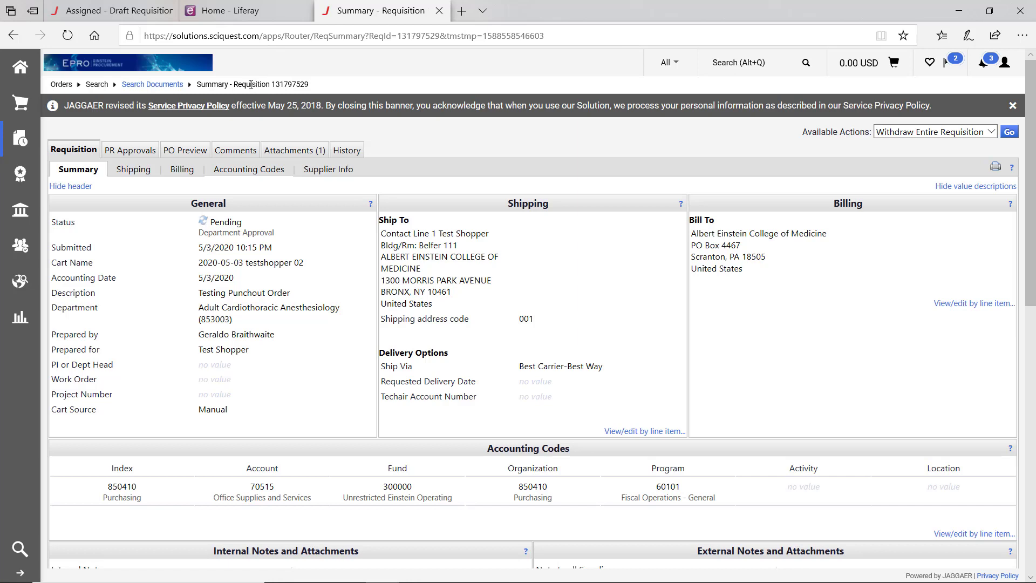
- Show the PR Approvals workflow and check who approves the Department Approval step
left_click(114, 153)
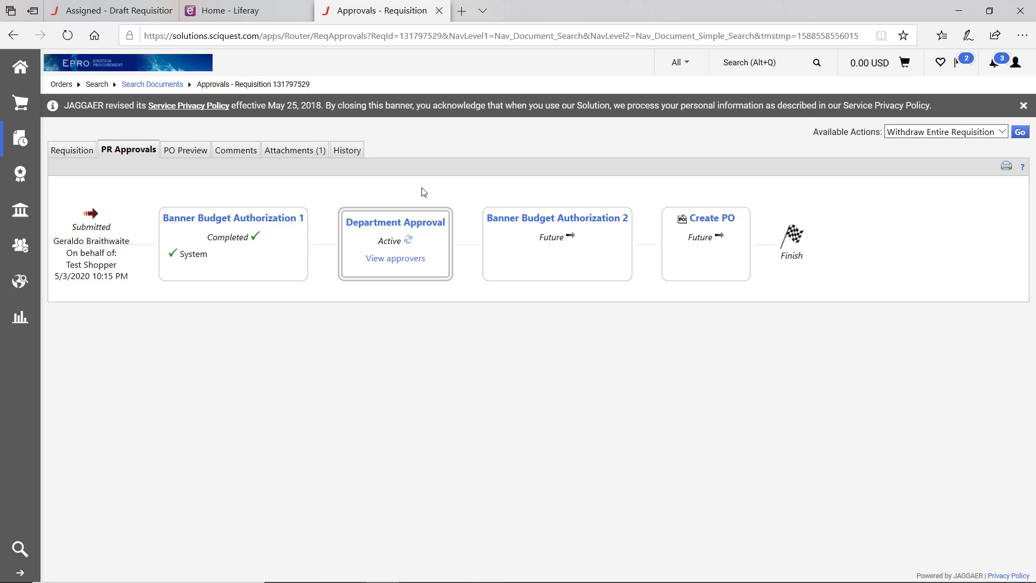
left_click(404, 259)
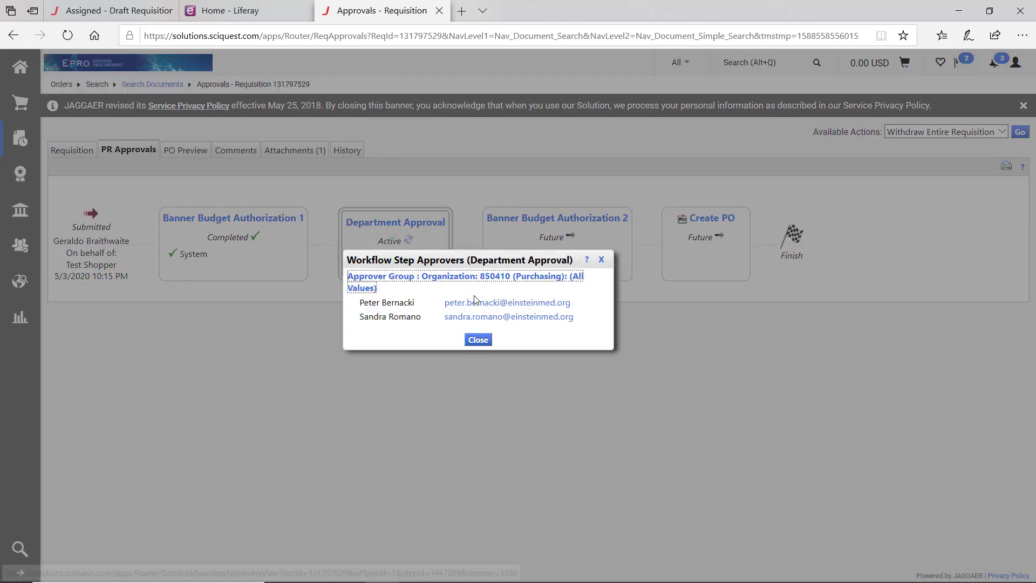
left_click(478, 340)
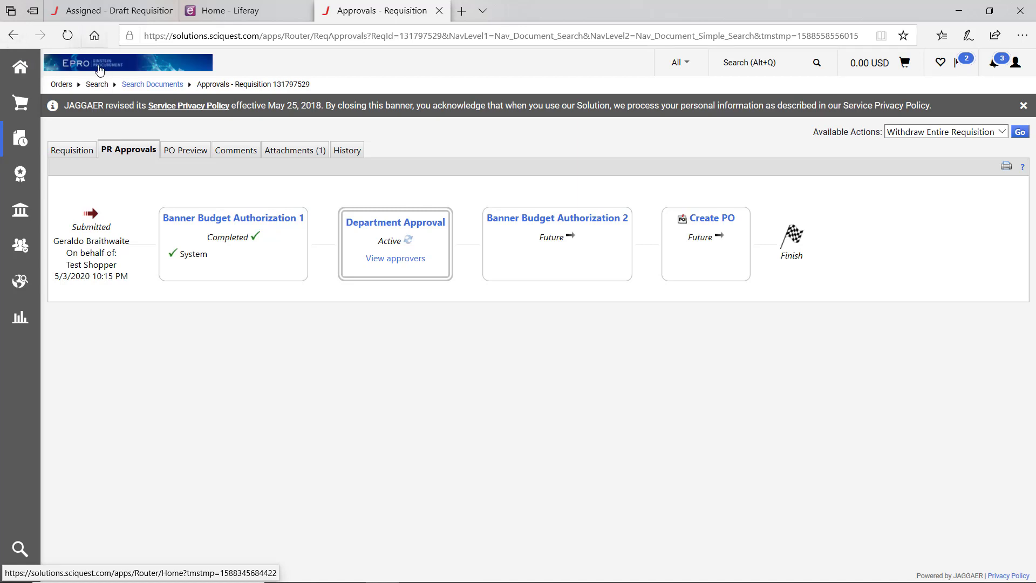
- Return to Shopping Home, confirm the cart is empty at 0.00 USD, and open the RAININ supplier search
left_click(98, 67)
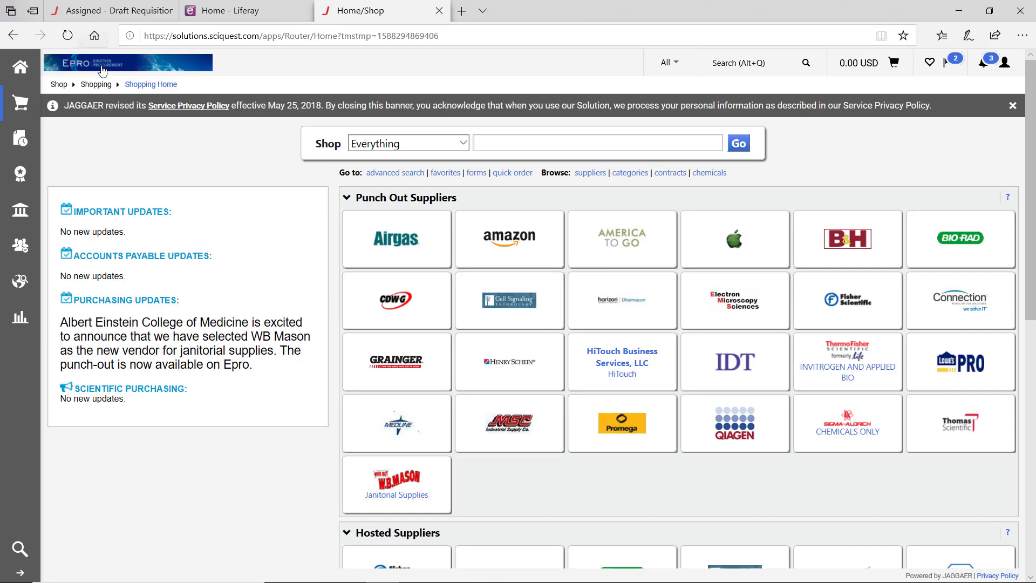
scroll(174, 210, "down", 4)
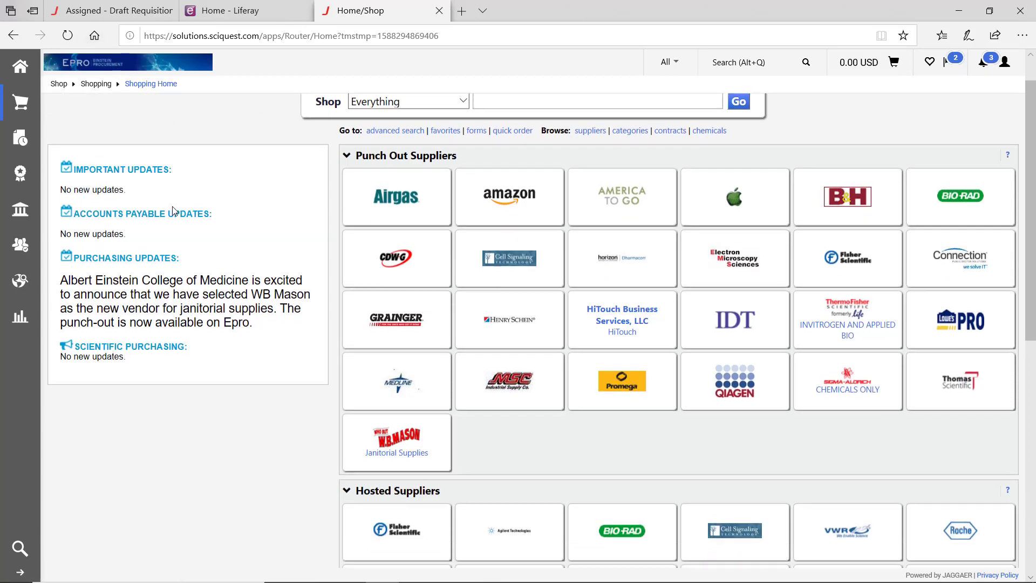
scroll(175, 211, "down", 2)
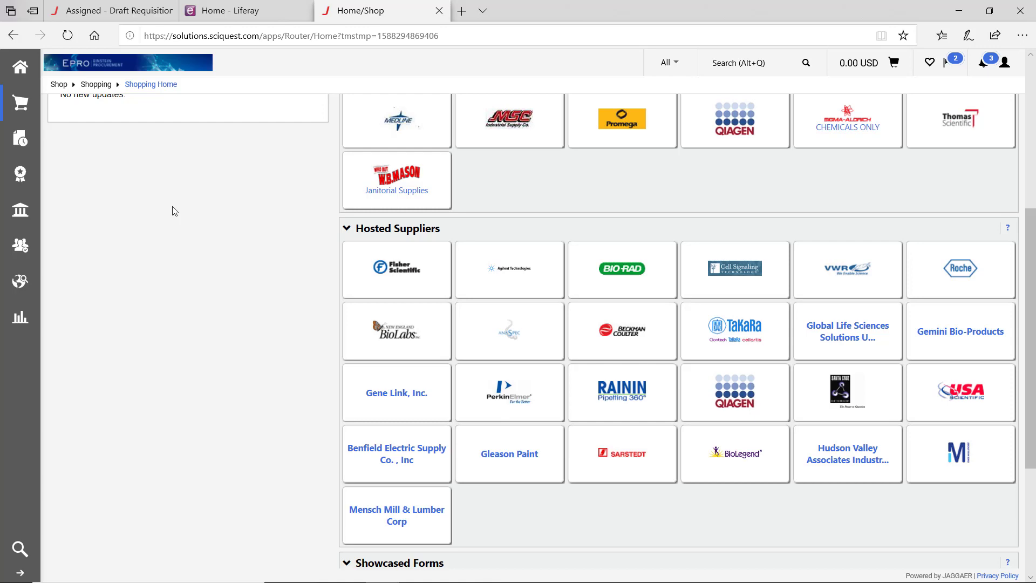
scroll(174, 210, "down", 3)
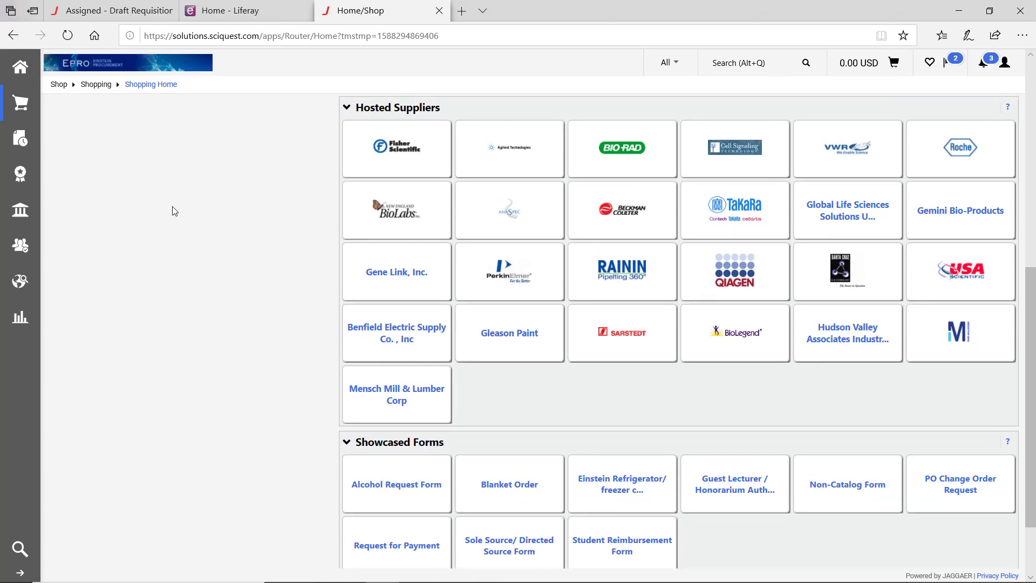
left_click(866, 66)
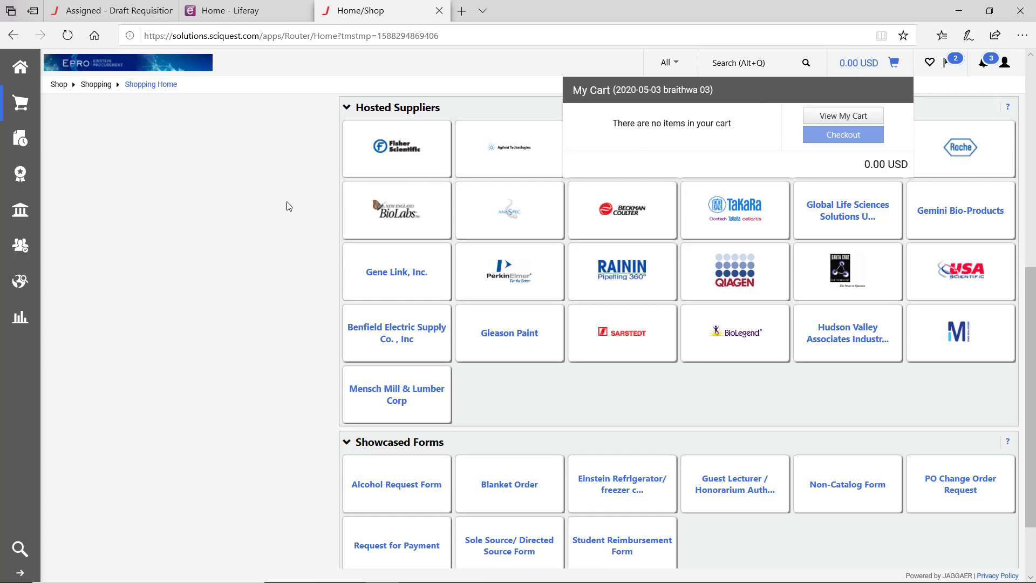
left_click(270, 202)
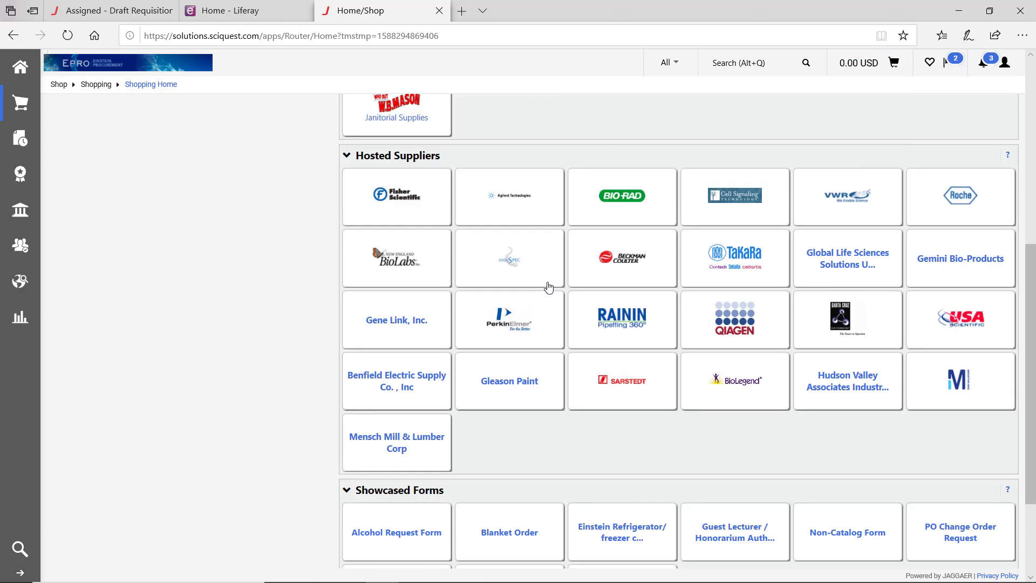
left_click(624, 316)
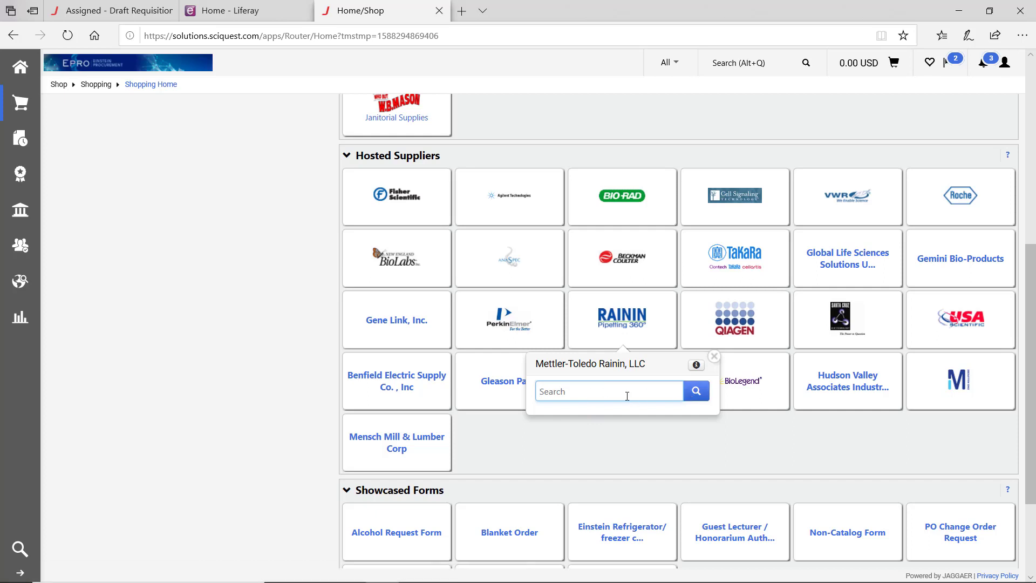
- Add Trade-In L8-20XLS+, Trade-In LA6-1200XLS and Liquidator 96 2-20 µL to the cart (19,133.50 USD)
left_click(696, 391)
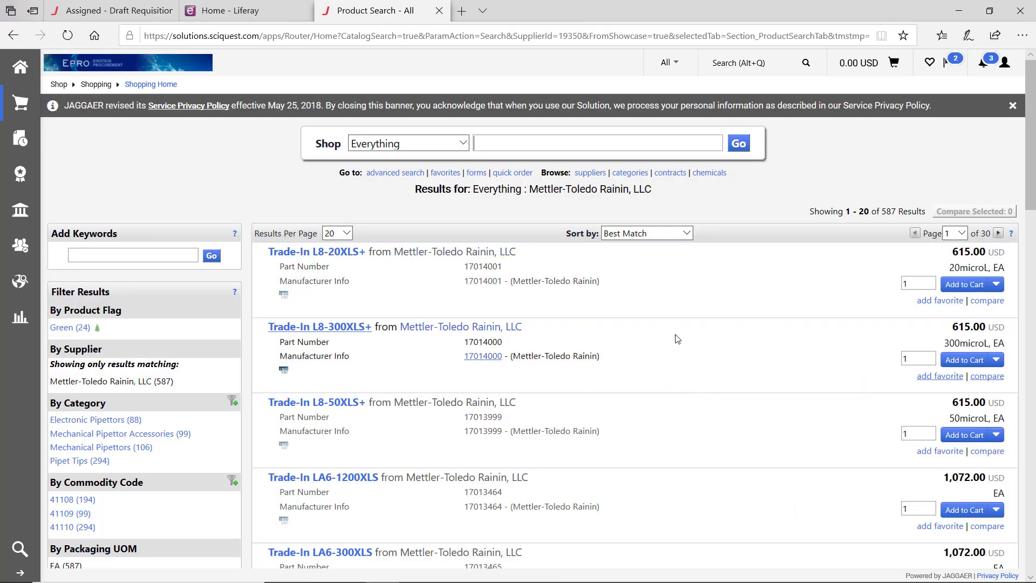
left_click(976, 283)
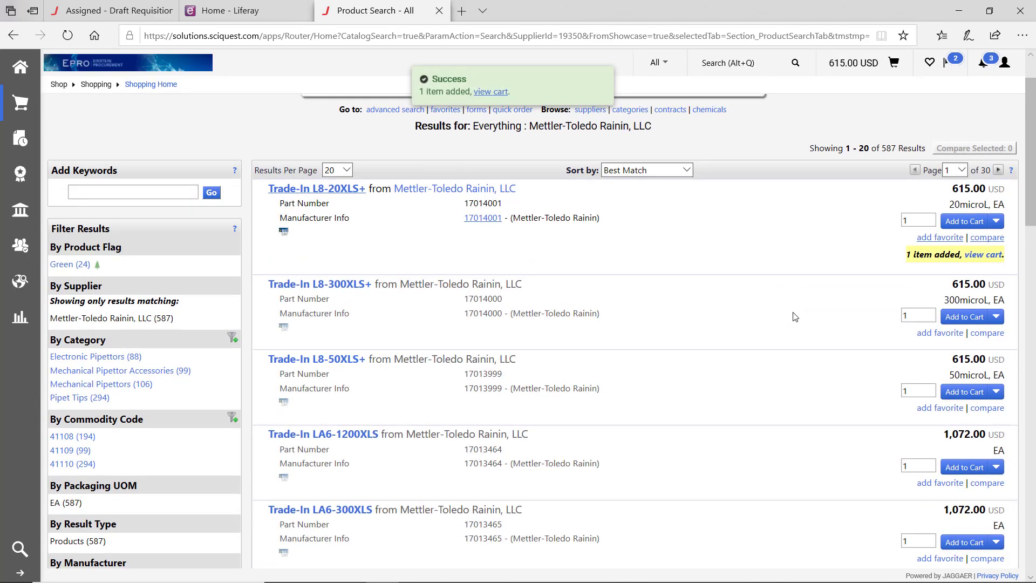
scroll(956, 350, "down", 4)
left_click(951, 328)
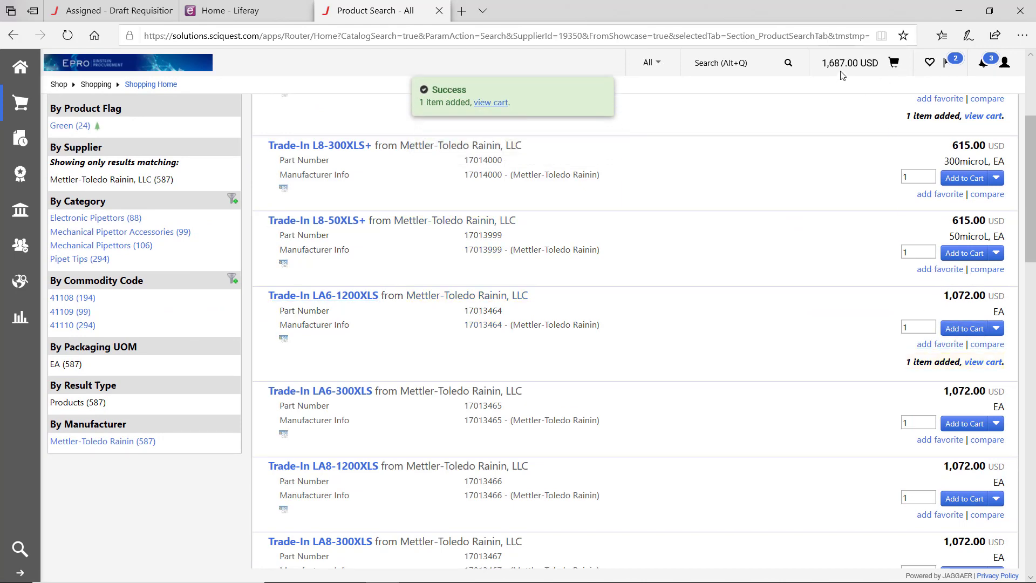
scroll(858, 399, "down", 7)
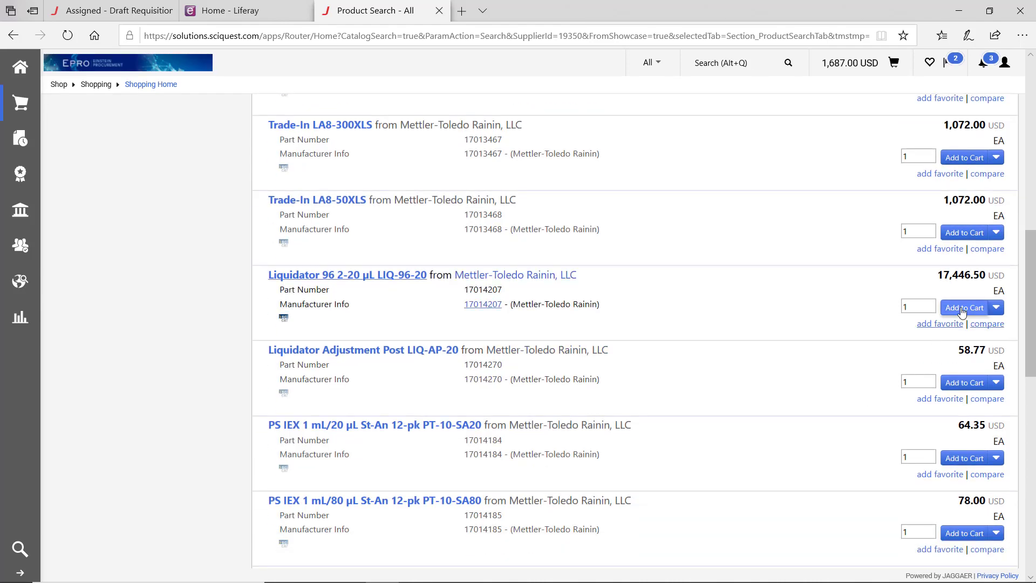
left_click(959, 312)
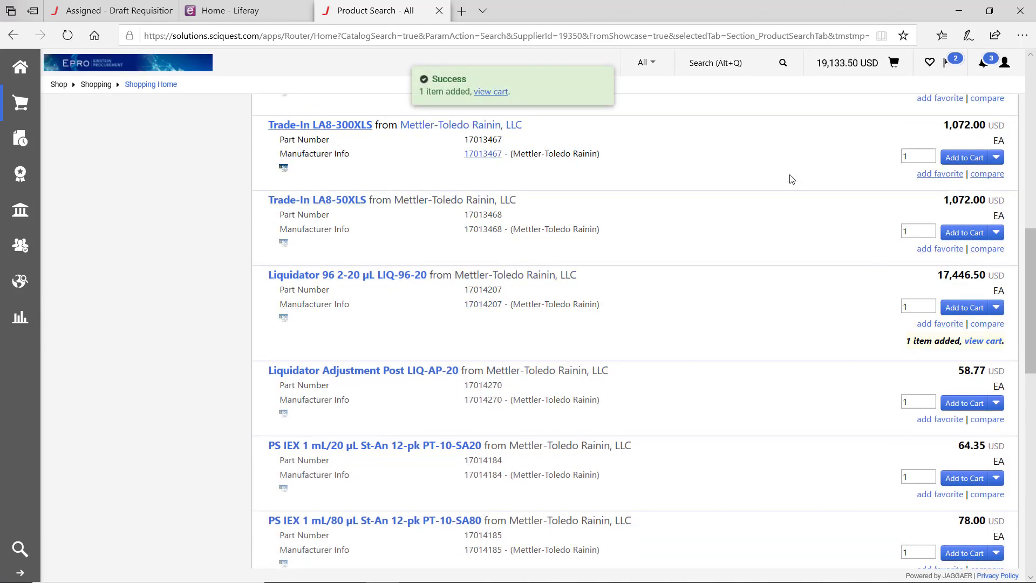
left_click(834, 65)
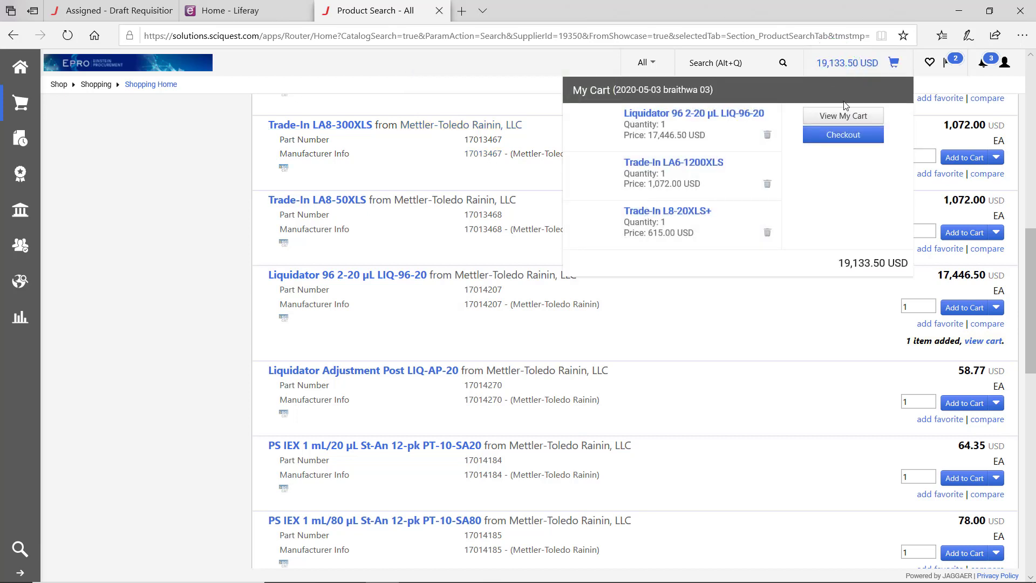
- Open the full shopping cart and enter 'Testing Hosted Order' as its description
left_click(839, 115)
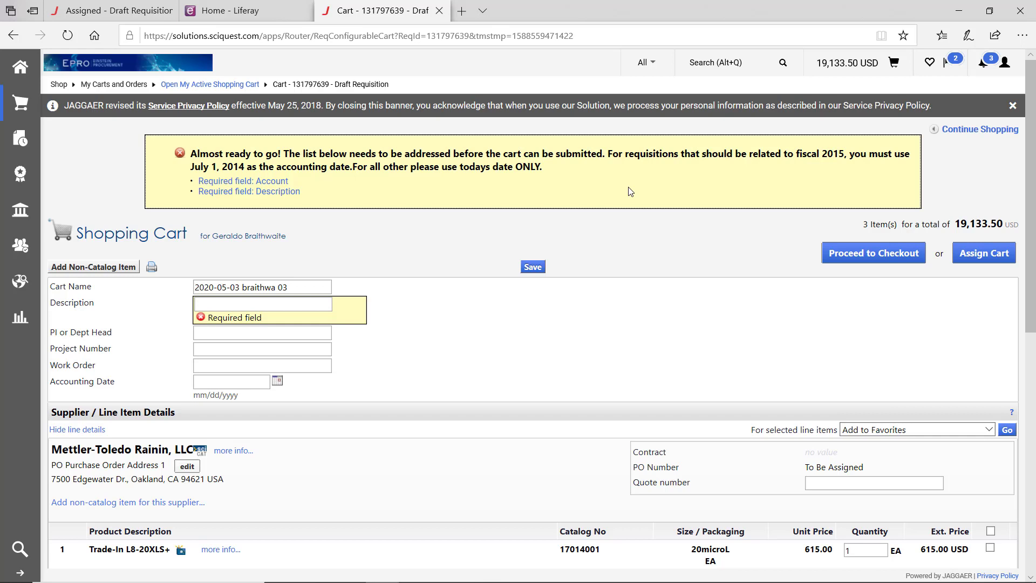
left_click(285, 301)
type("Testing ")
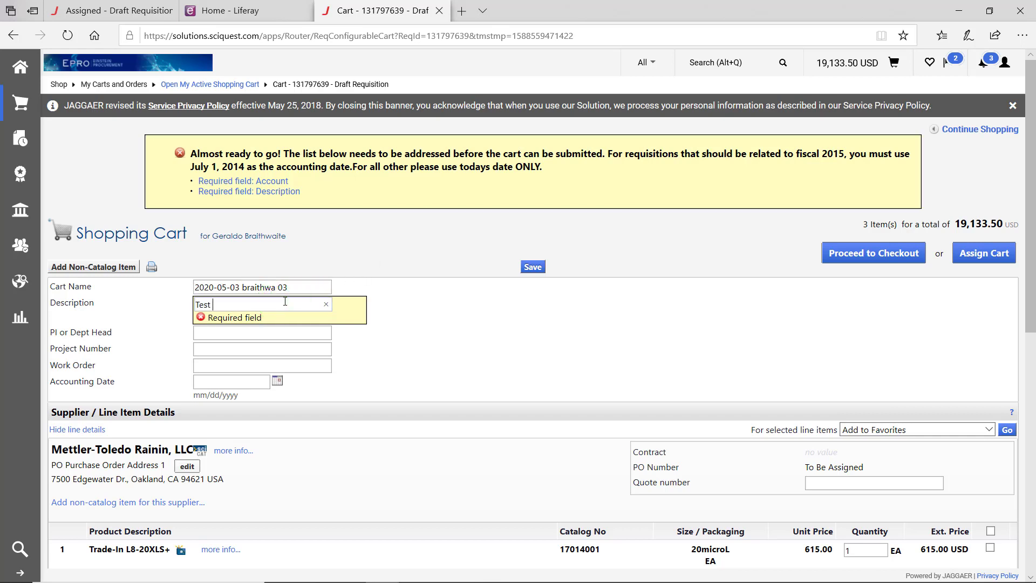
type("Hosted Order")
- Proceed to checkout, review the Shipping step, then return to the Accounting Codes step
left_click(849, 254)
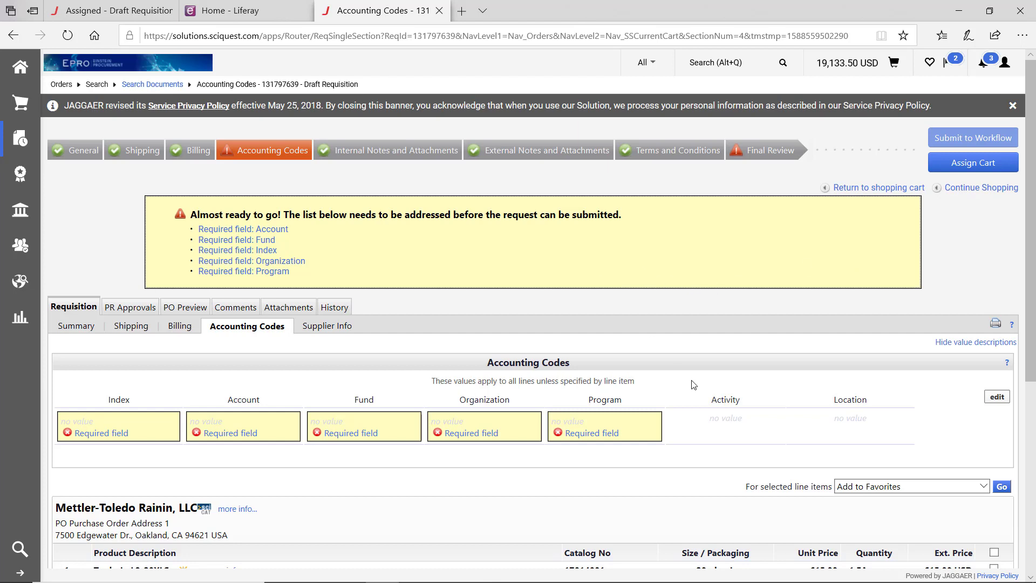
left_click(130, 155)
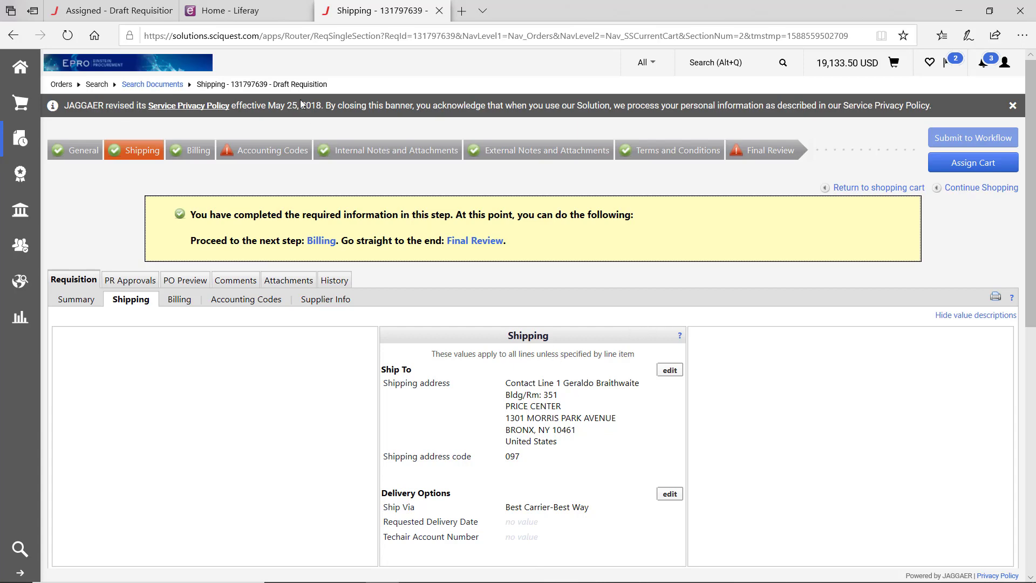
left_click(256, 152)
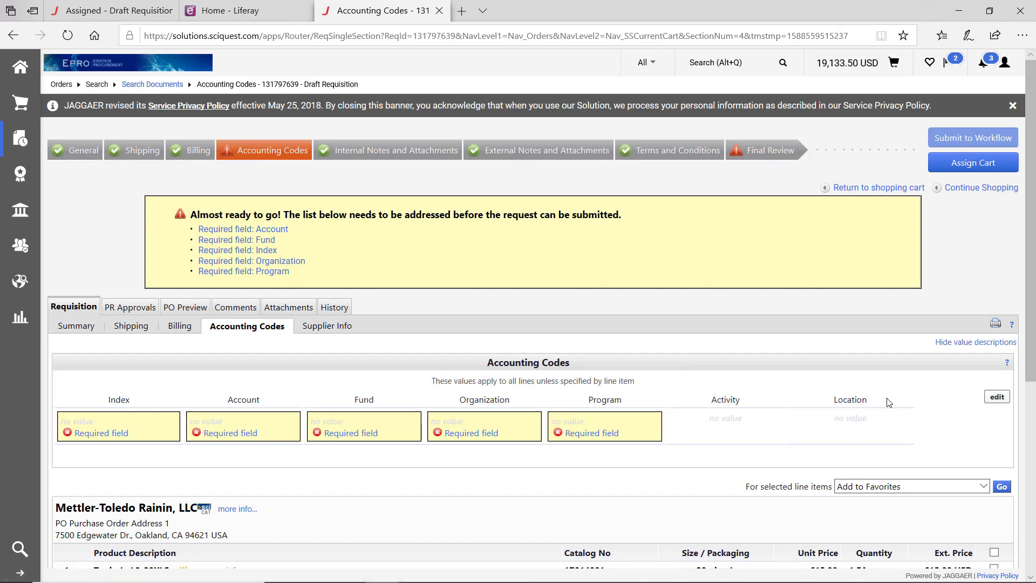
- Try entering the accounting codes and the split options, then close the editor without saving
left_click(1002, 401)
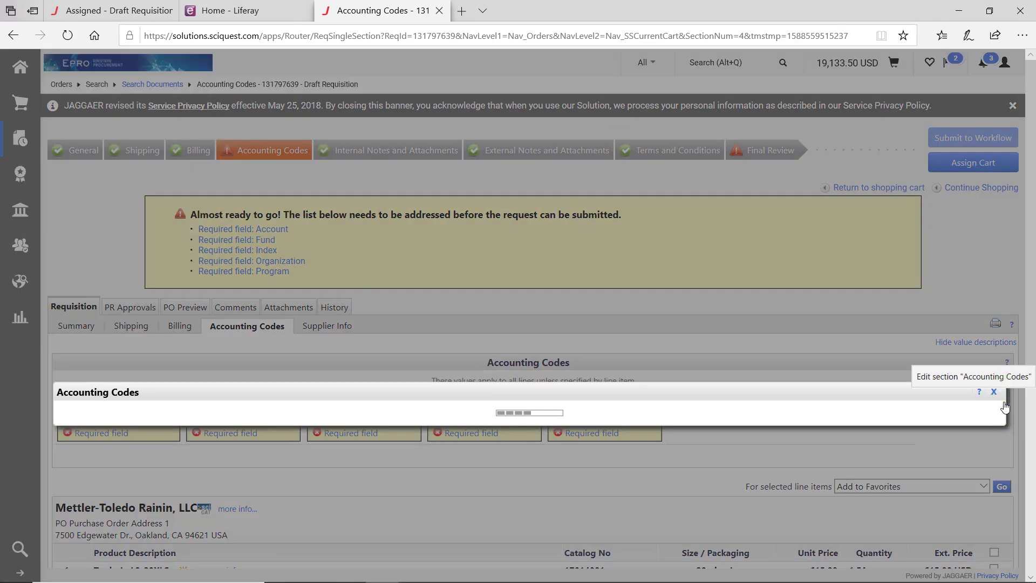
type("84")
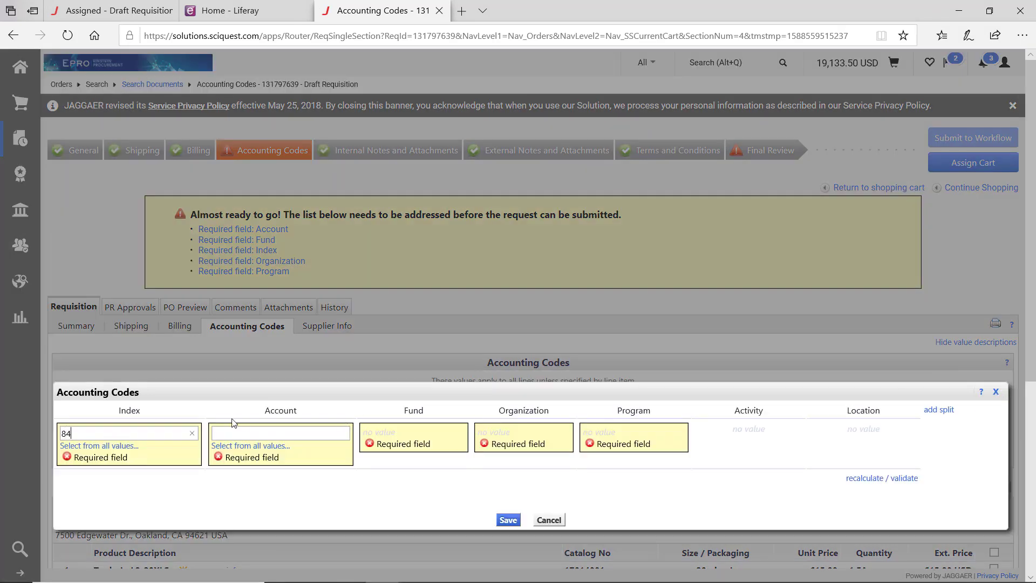
type("0")
type("410")
type("71006")
left_click(945, 410)
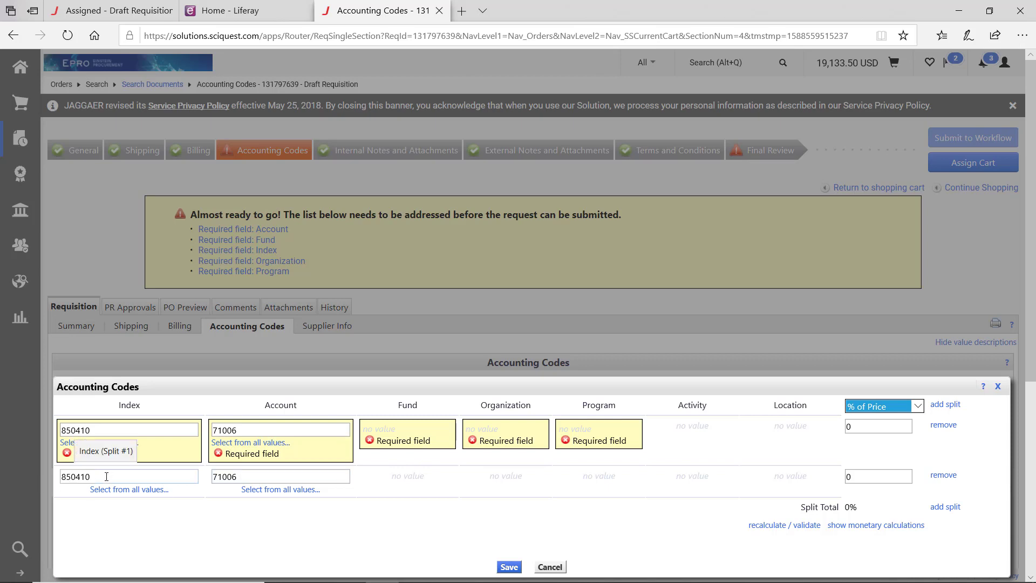
left_click(917, 409)
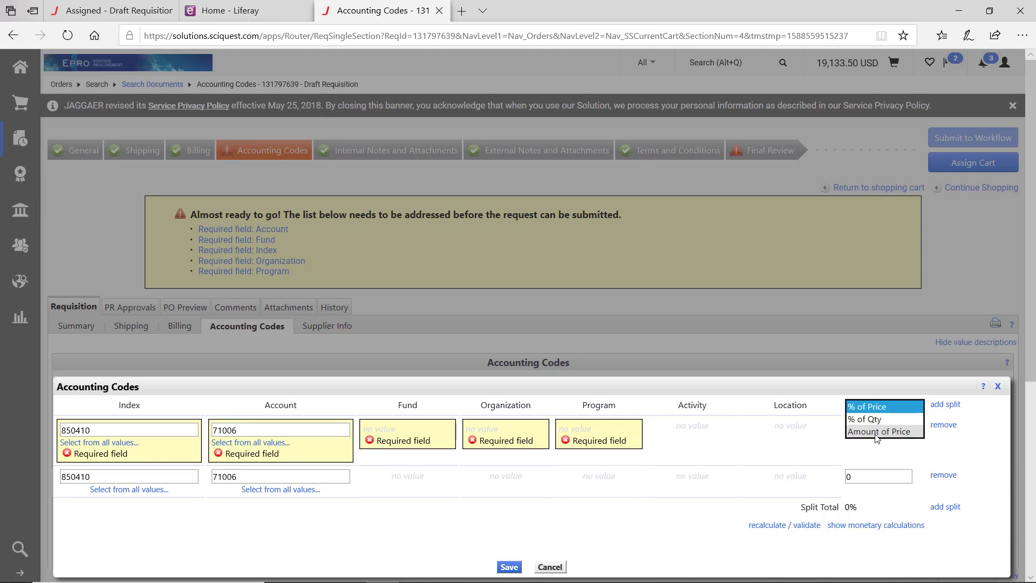
left_click(827, 439)
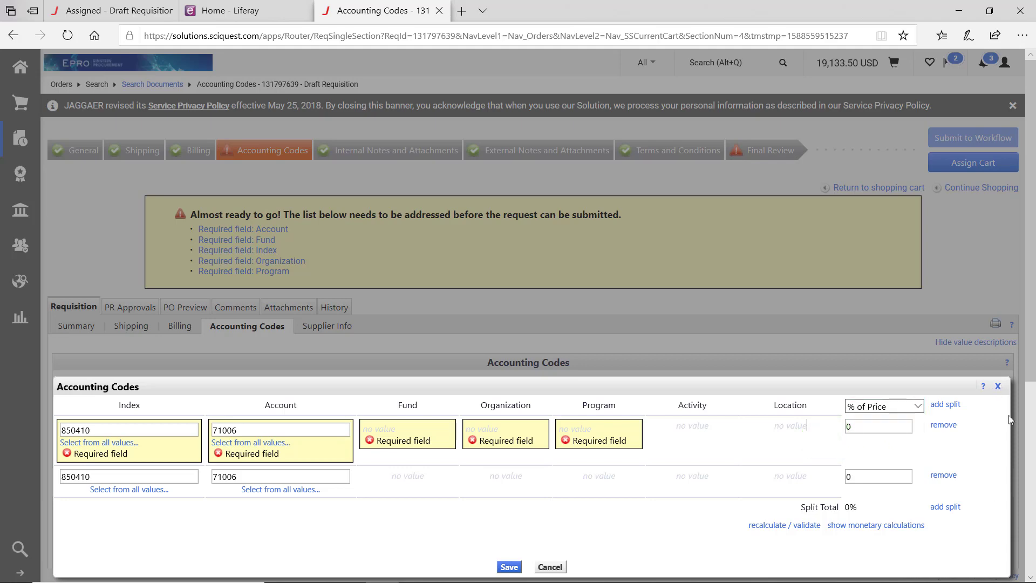
left_click(997, 387)
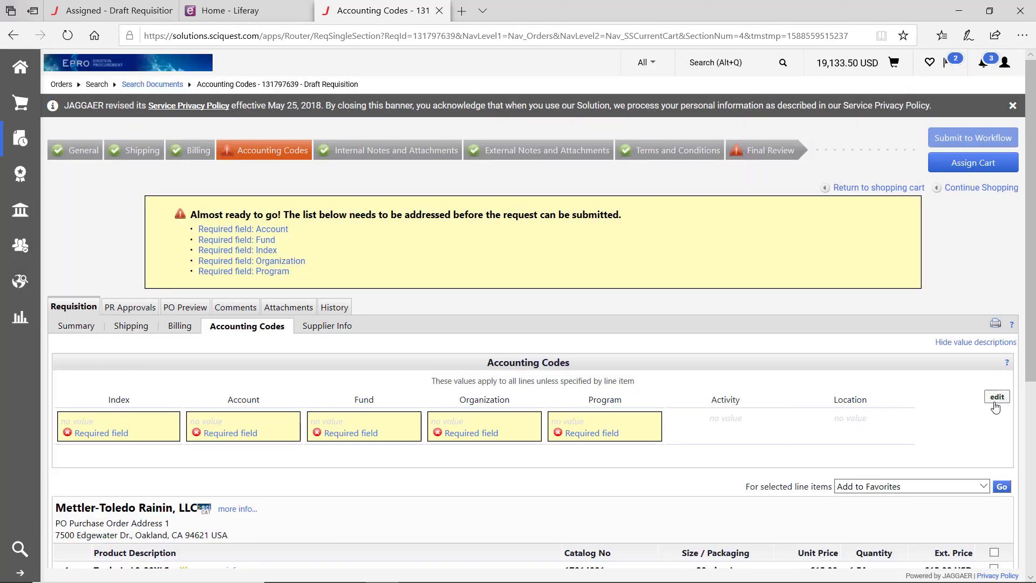
- Save accounting codes Index 850410 and Account 71006, then move to Final Review
left_click(997, 397)
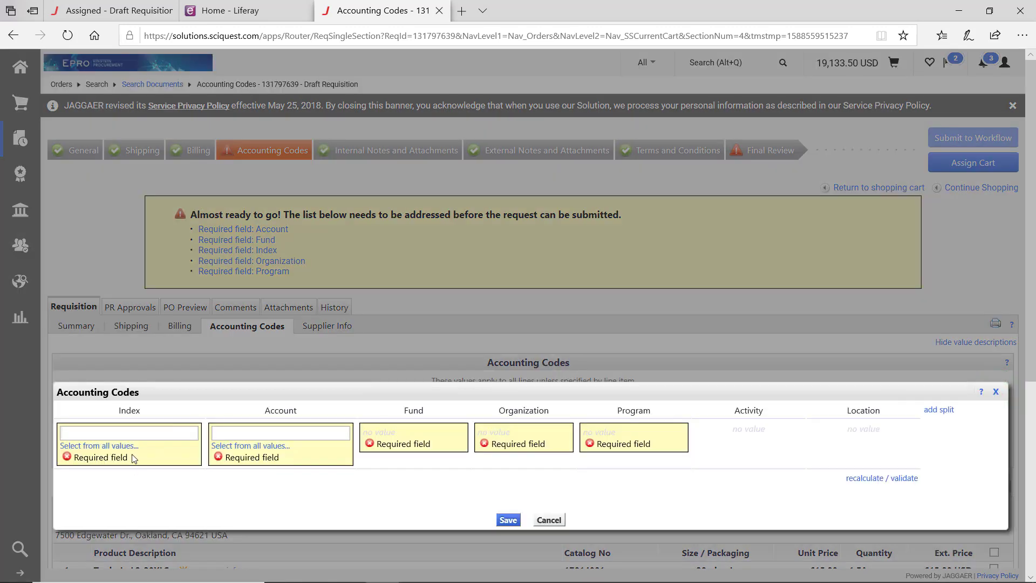
type("850410")
type("71006")
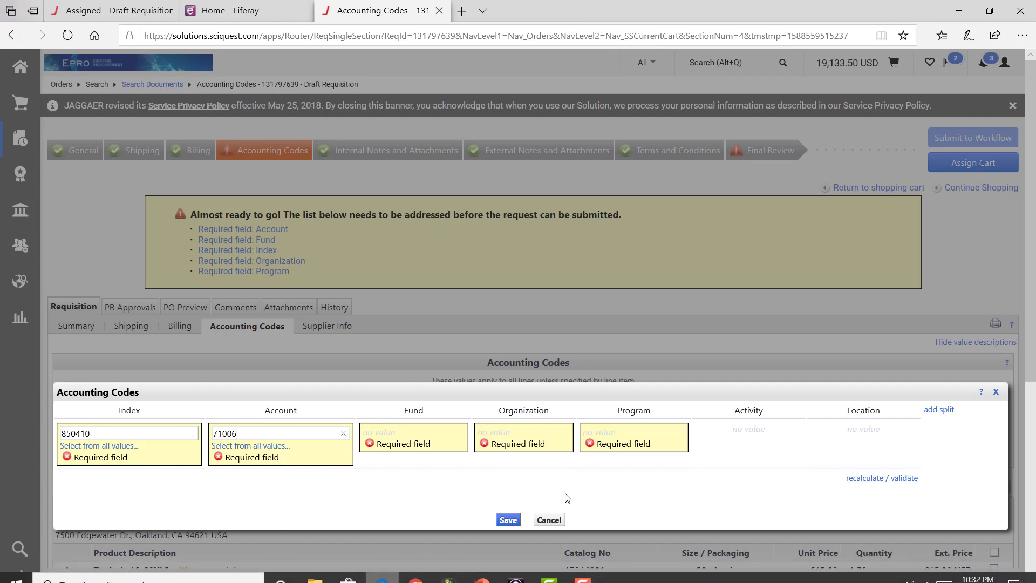
left_click(507, 520)
scroll(506, 523, "down", 3)
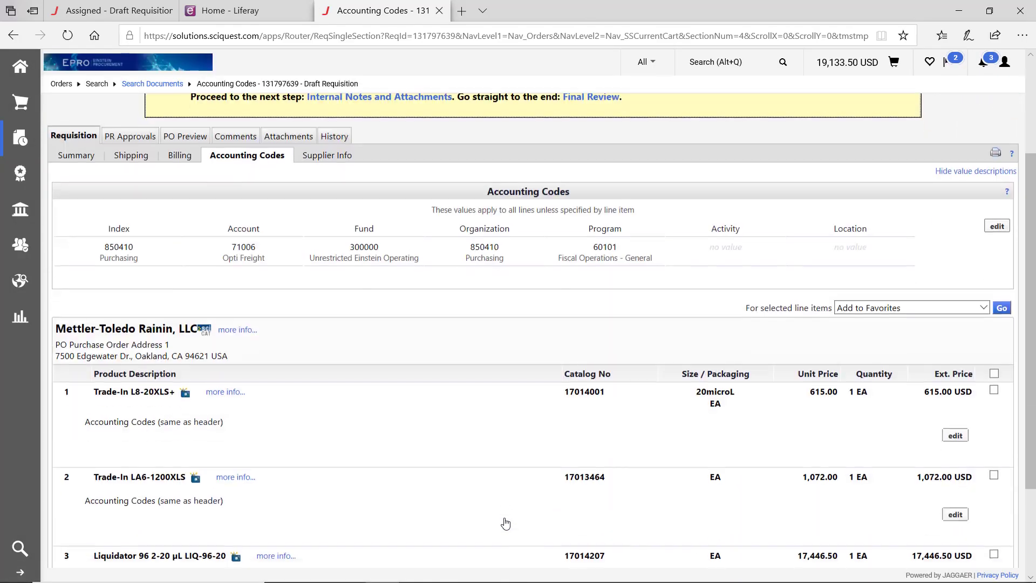
scroll(505, 523, "down", 3)
scroll(505, 522, "up", 5)
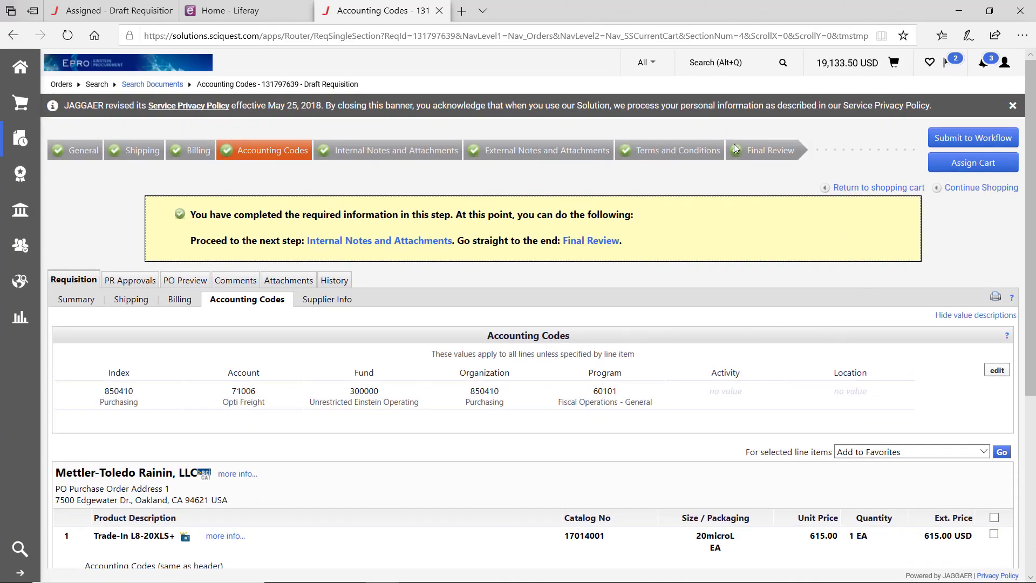
left_click(748, 148)
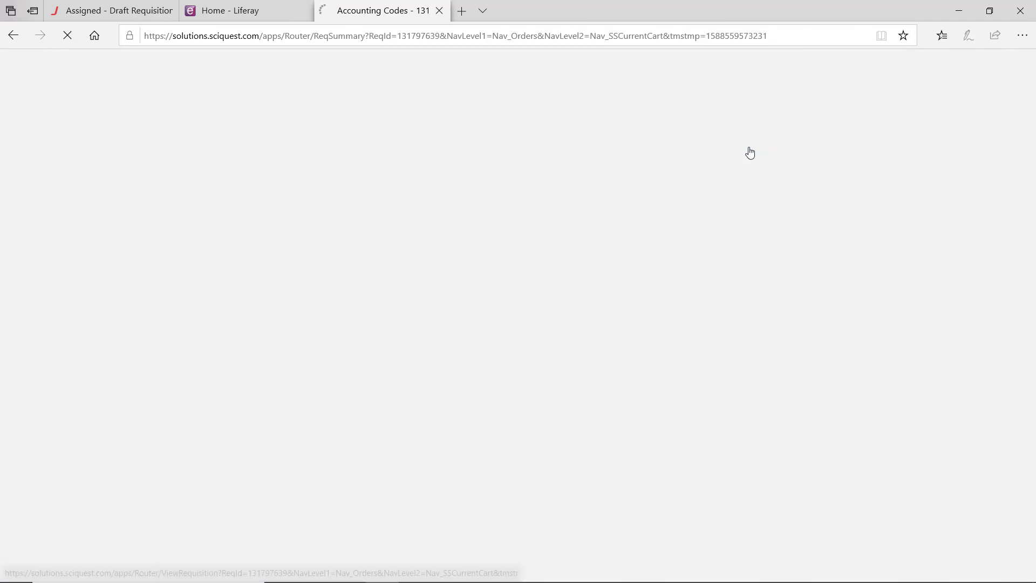
- Scroll the Final Review summary down to the Rainin line items with commodity codes 41108 and 41109
scroll(435, 311, "down", 3)
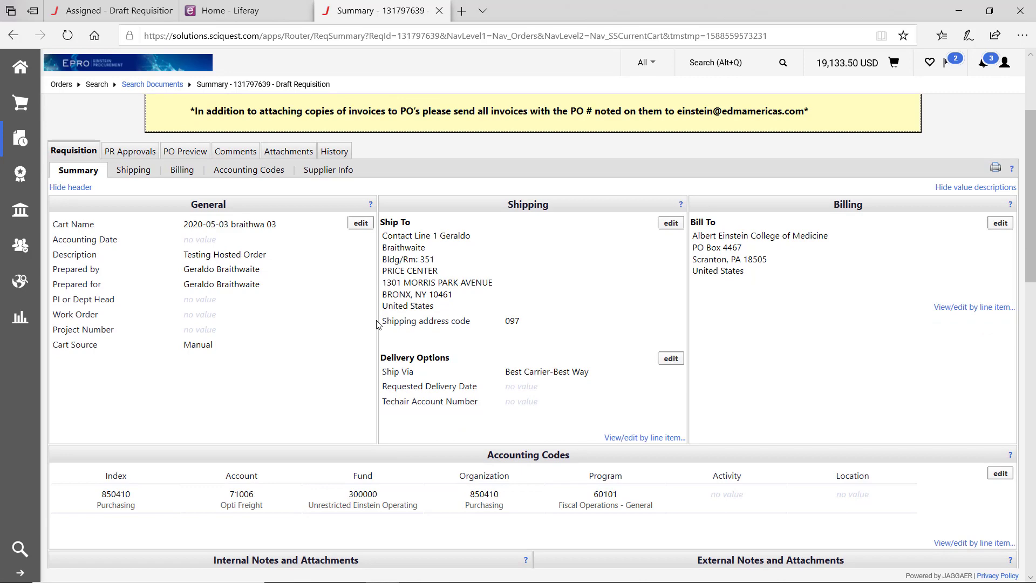
scroll(378, 324, "down", 4)
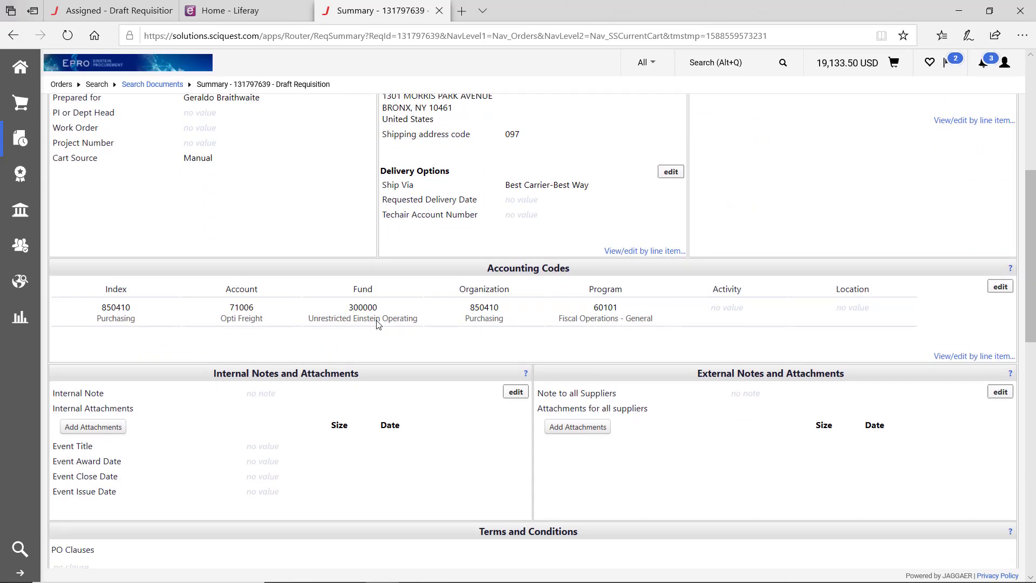
scroll(377, 324, "down", 9)
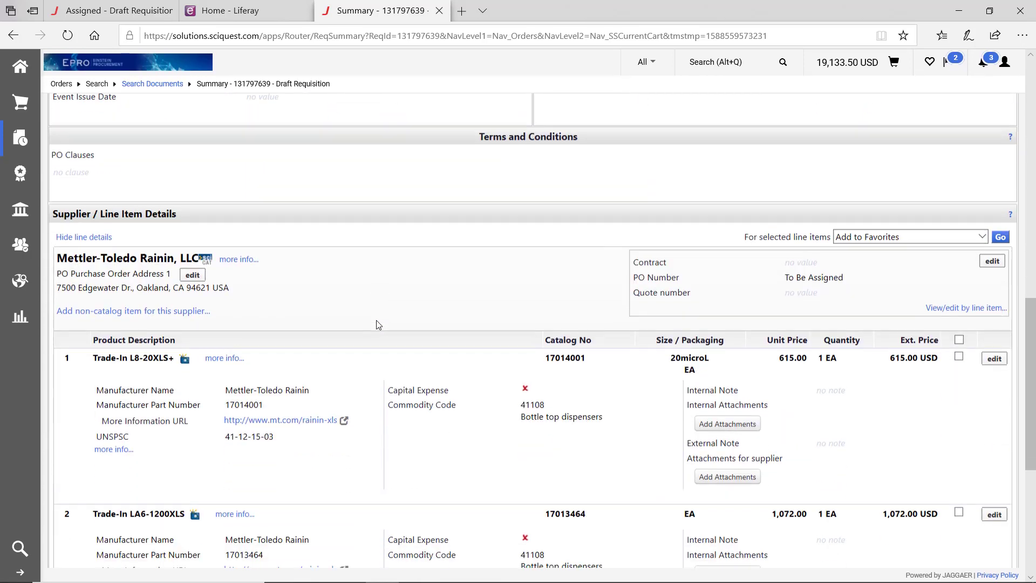
scroll(377, 324, "down", 1)
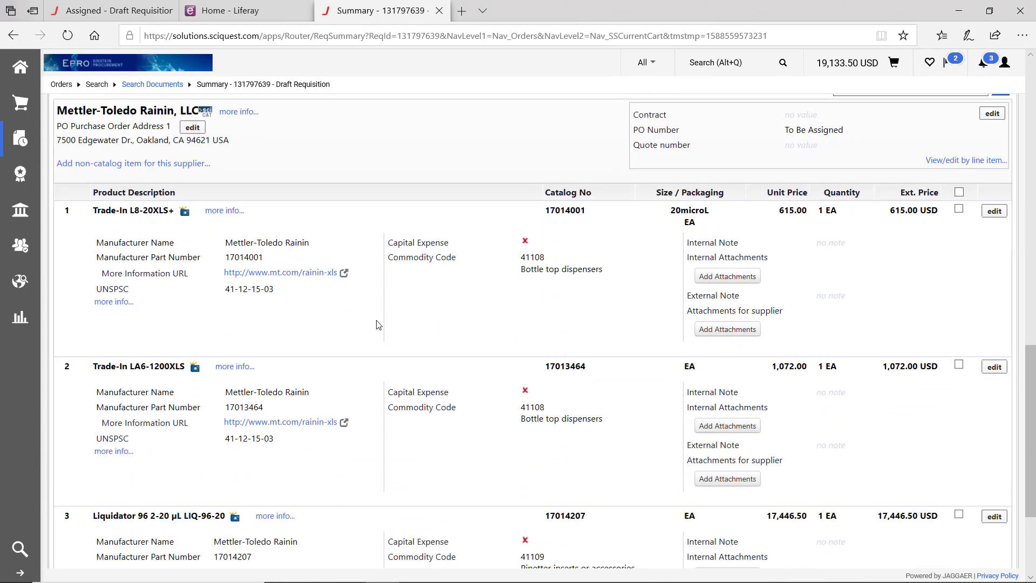
scroll(377, 324, "down", 1)
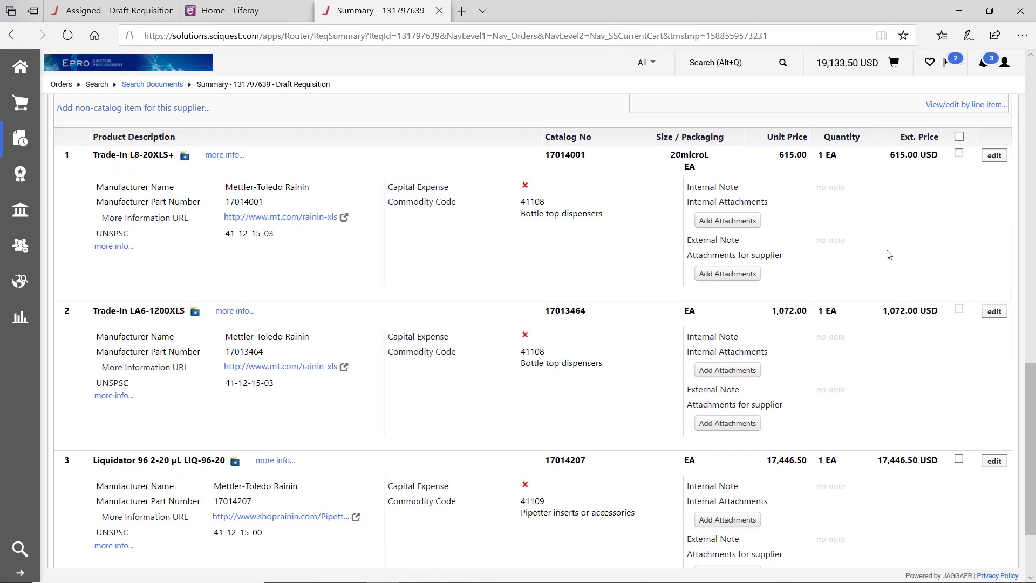
scroll(889, 255, "down", 1)
- Remove line item 1, Trade-In L8-20XLS+, leaving two Mettler-Toledo Rainin items at 18,518.50 USD
left_click(959, 135)
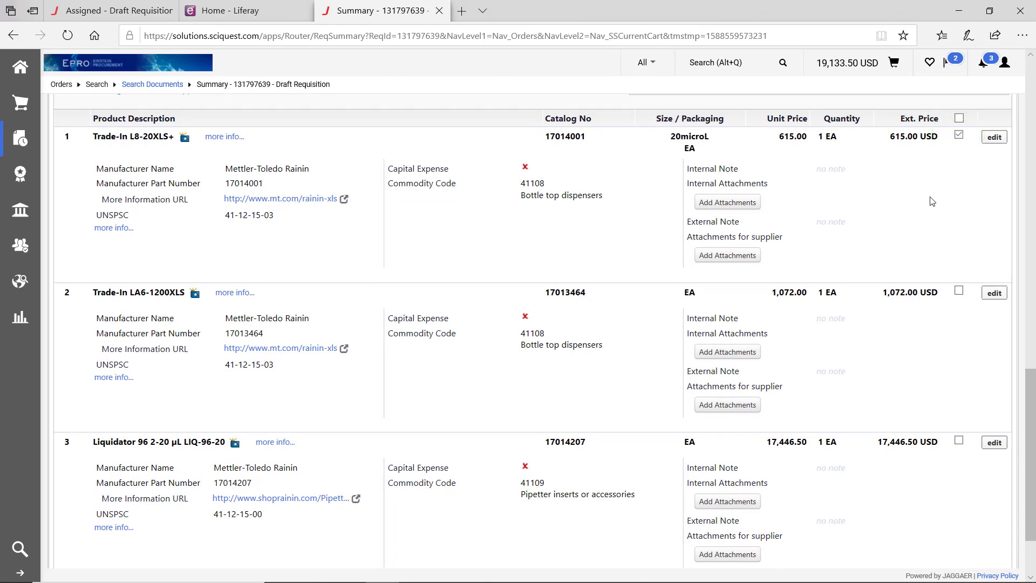
scroll(932, 202, "up", 3)
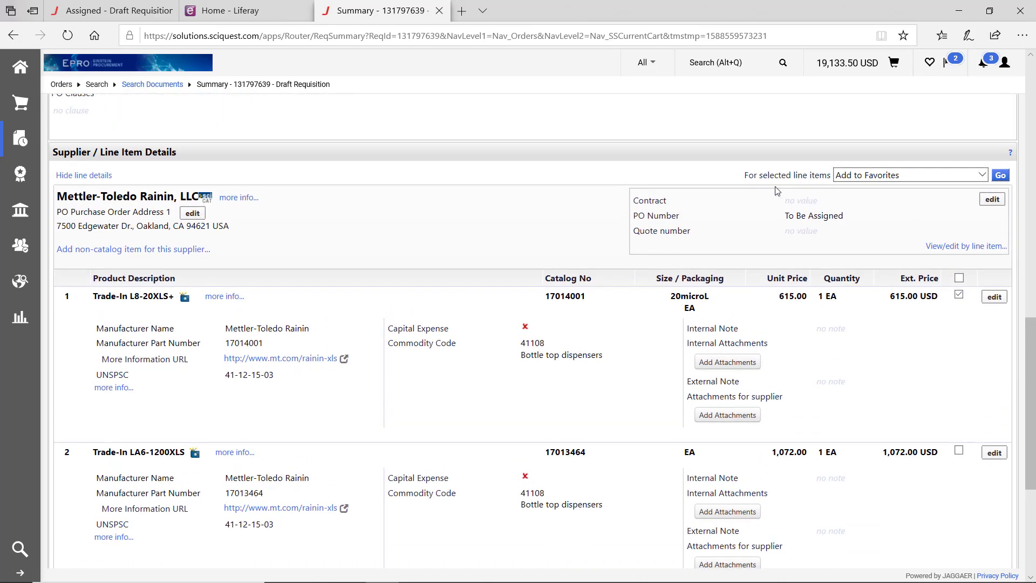
left_click(885, 177)
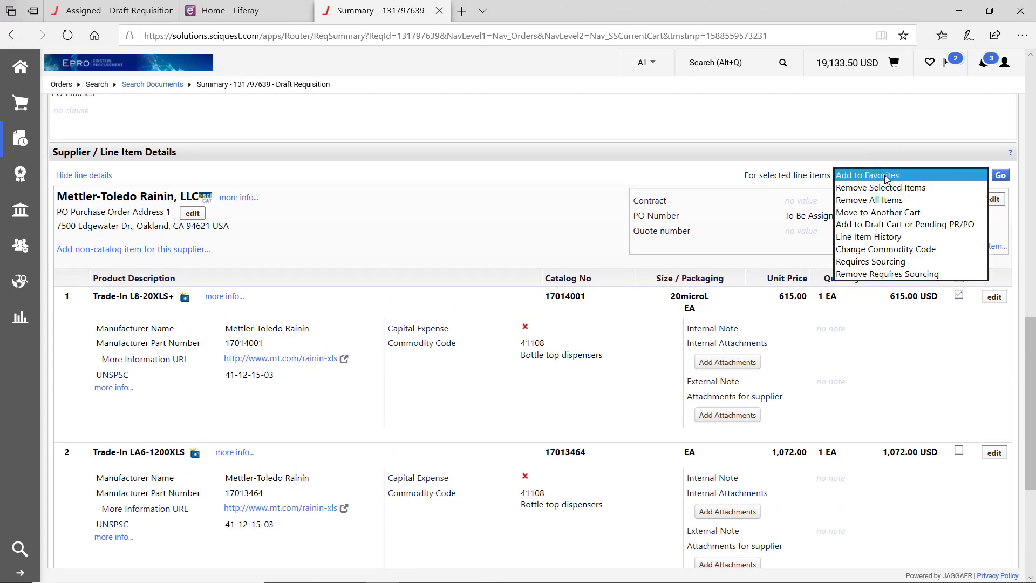
left_click(880, 188)
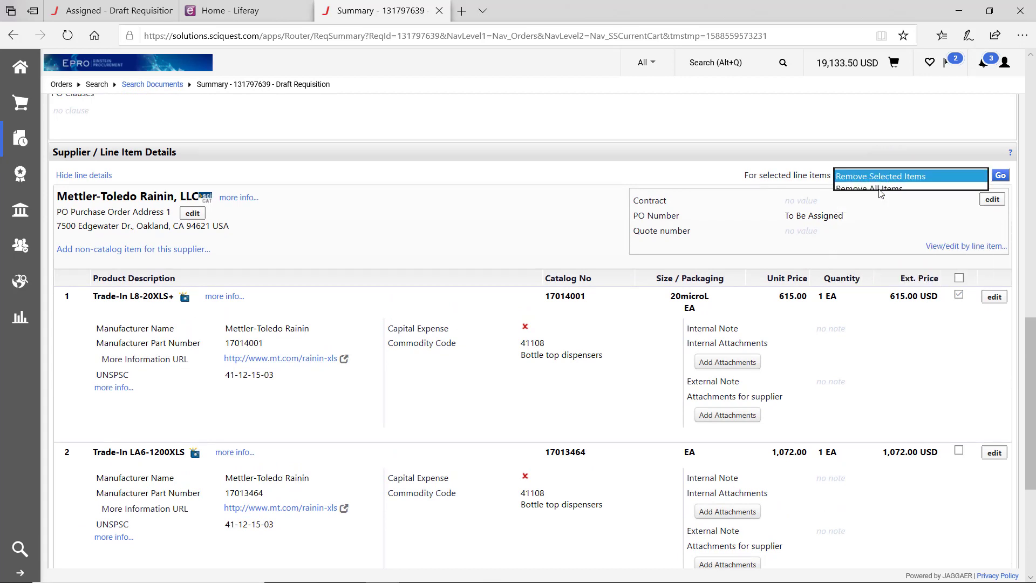
left_click(1001, 175)
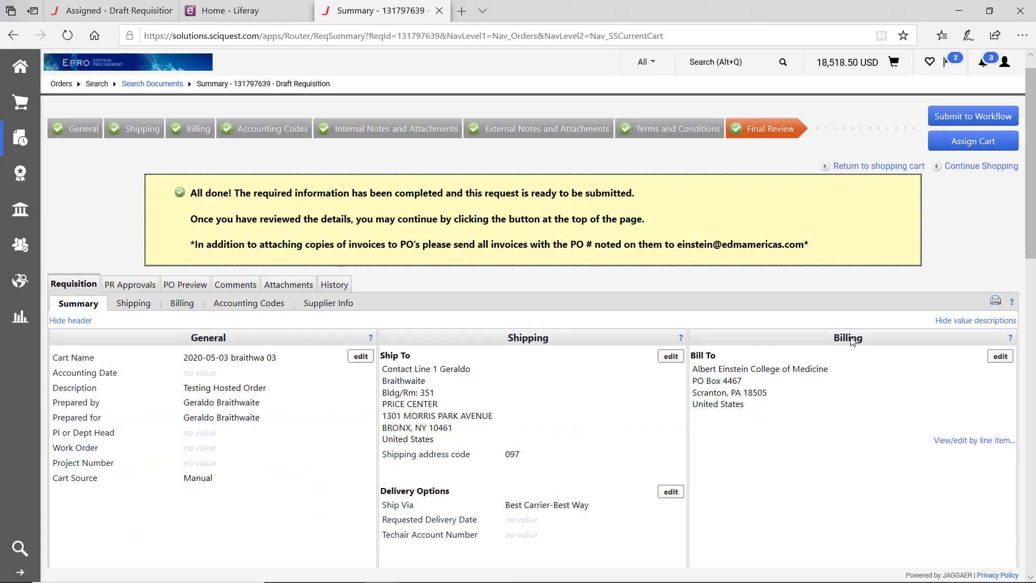
scroll(850, 337, "down", 7)
scroll(853, 341, "down", 9)
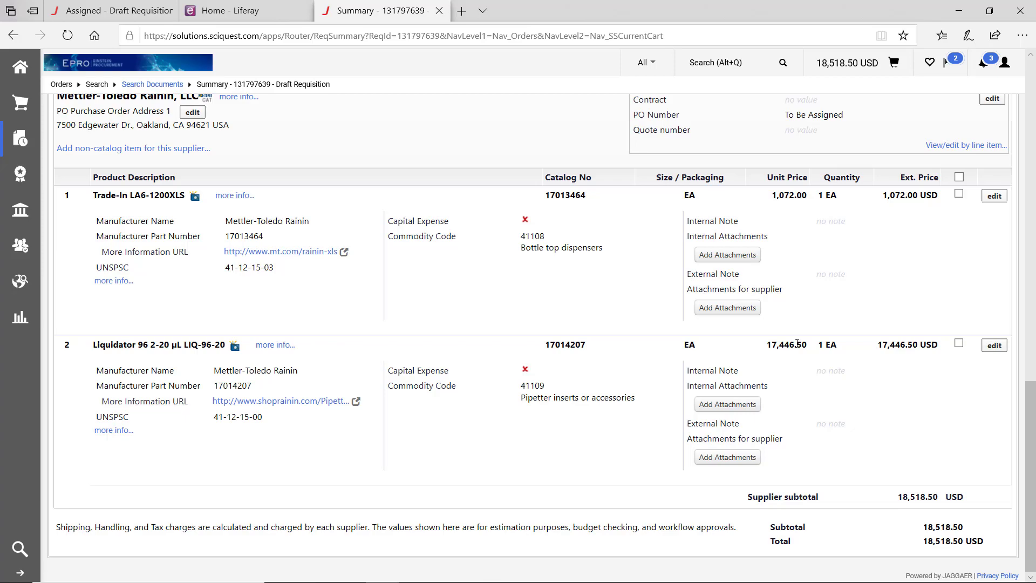
scroll(797, 343, "up", 15)
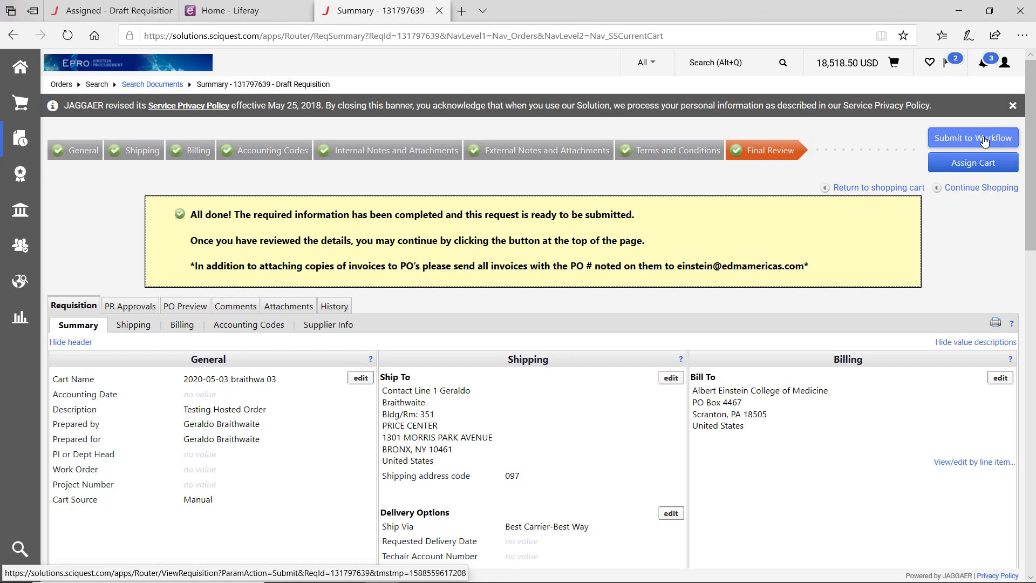
- Submit the 18,518.50 USD requisition to workflow and view its PR Approvals, with Department Approval active
left_click(984, 139)
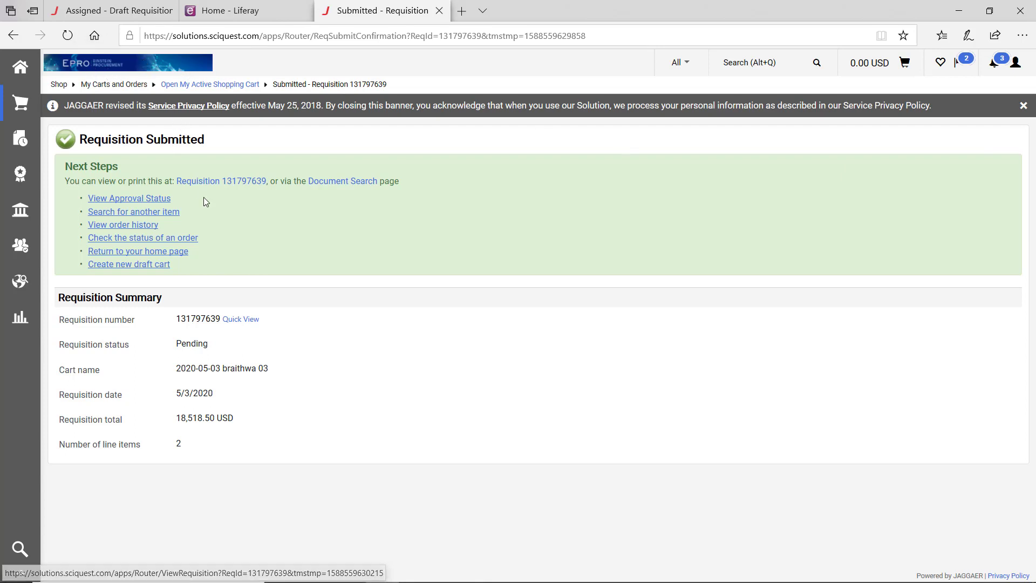
left_click(231, 182)
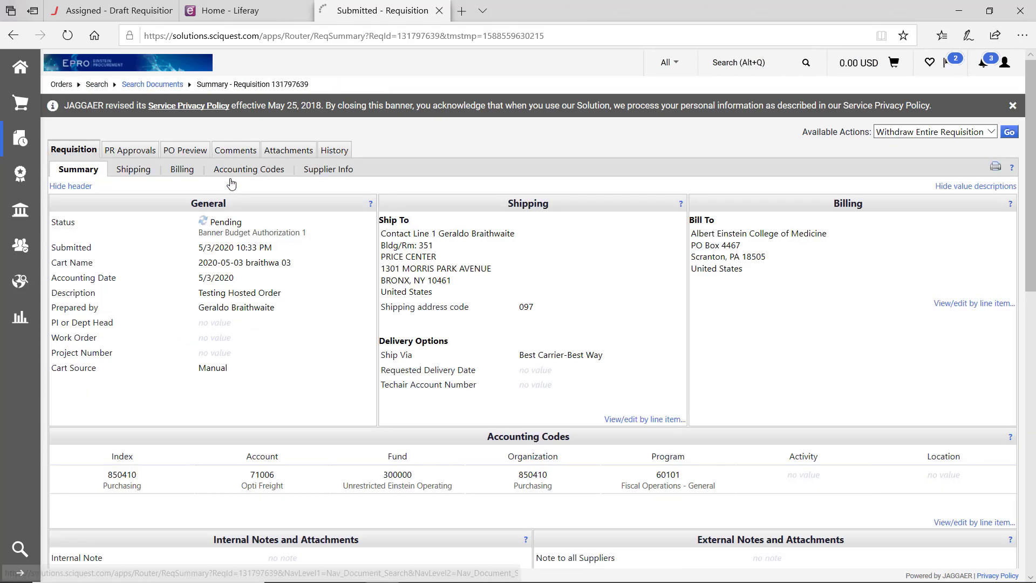
left_click(120, 155)
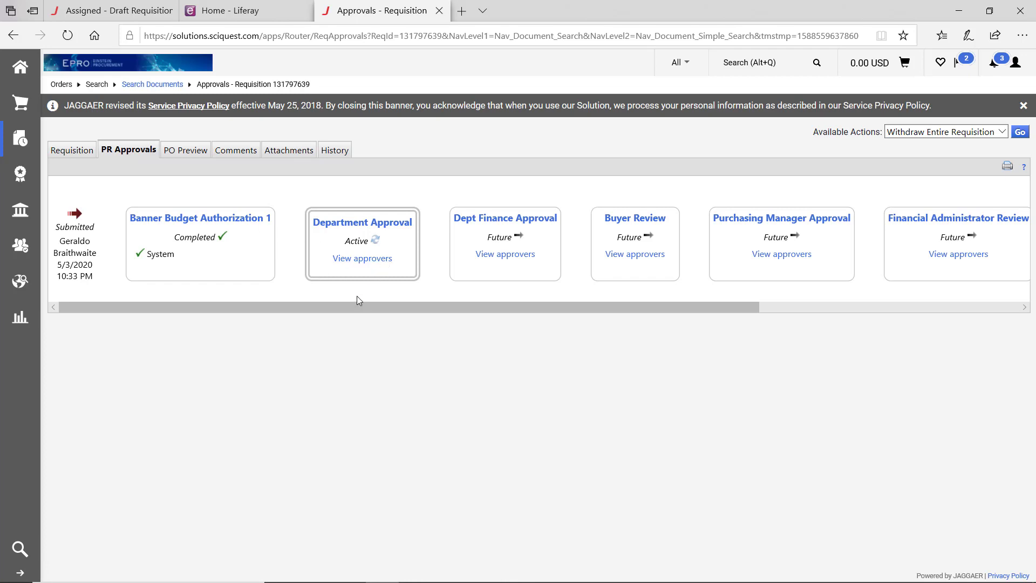
- Check the Financial Administrator Review approvers, then view the requisition's 15-record History
left_click_drag(362, 305, 421, 327)
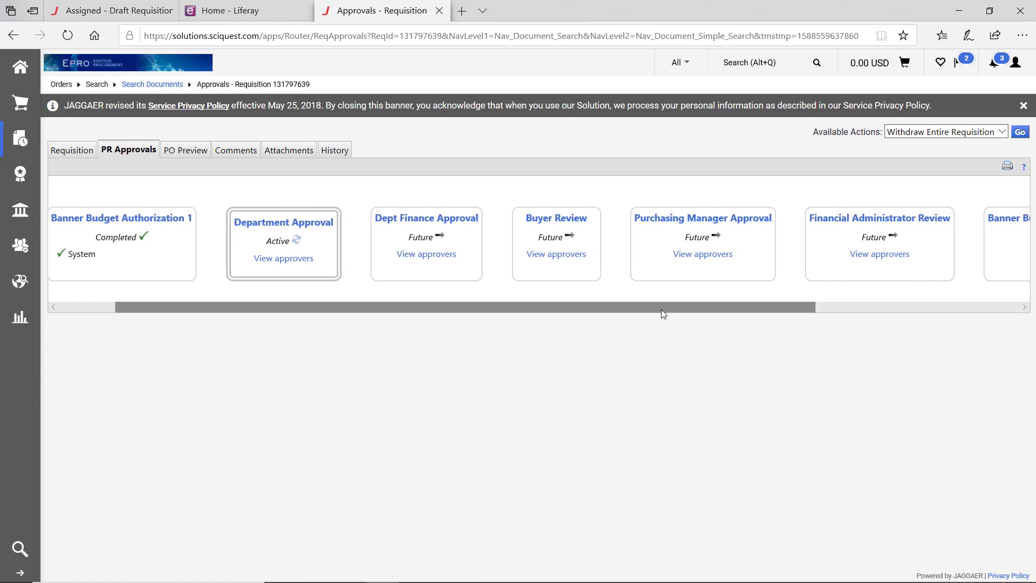
left_click_drag(661, 309, 816, 337)
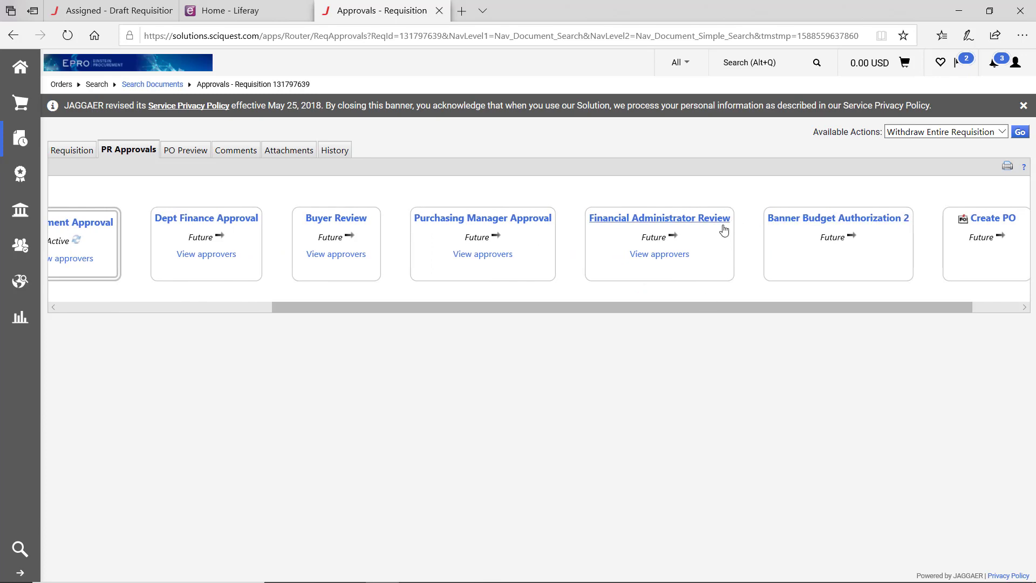
left_click(666, 259)
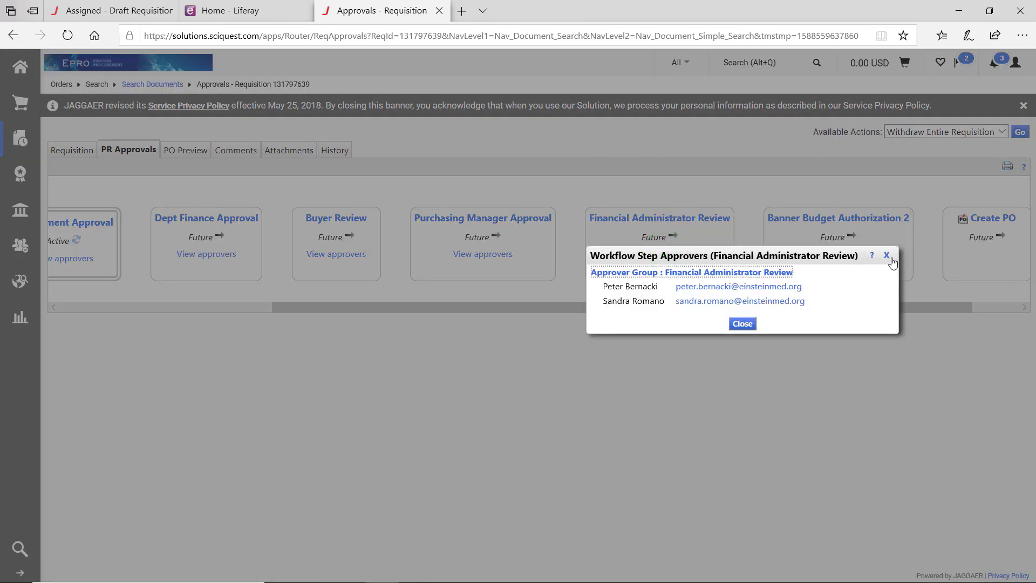
left_click(890, 259)
left_click_drag(655, 313, 379, 326)
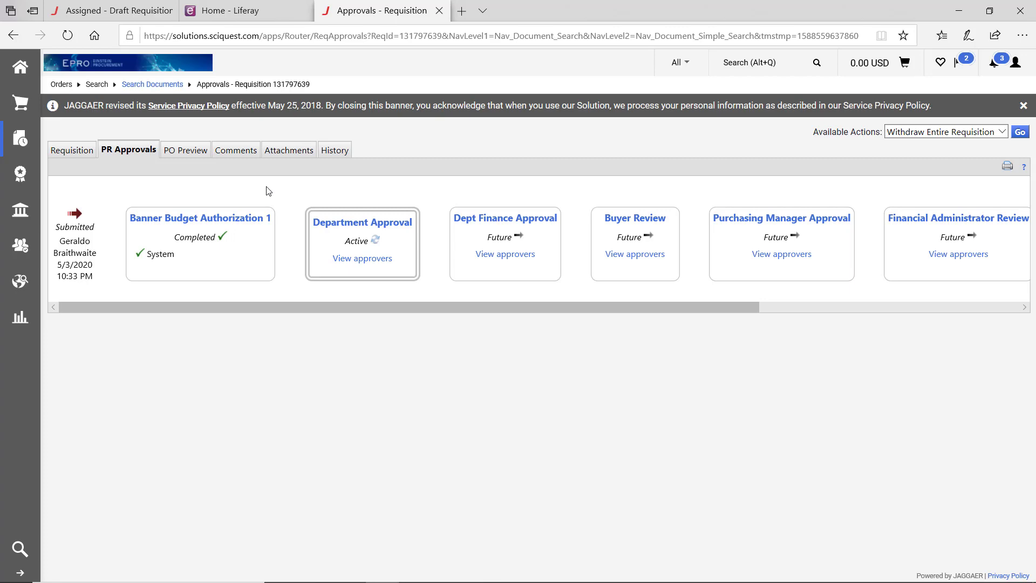
left_click(333, 152)
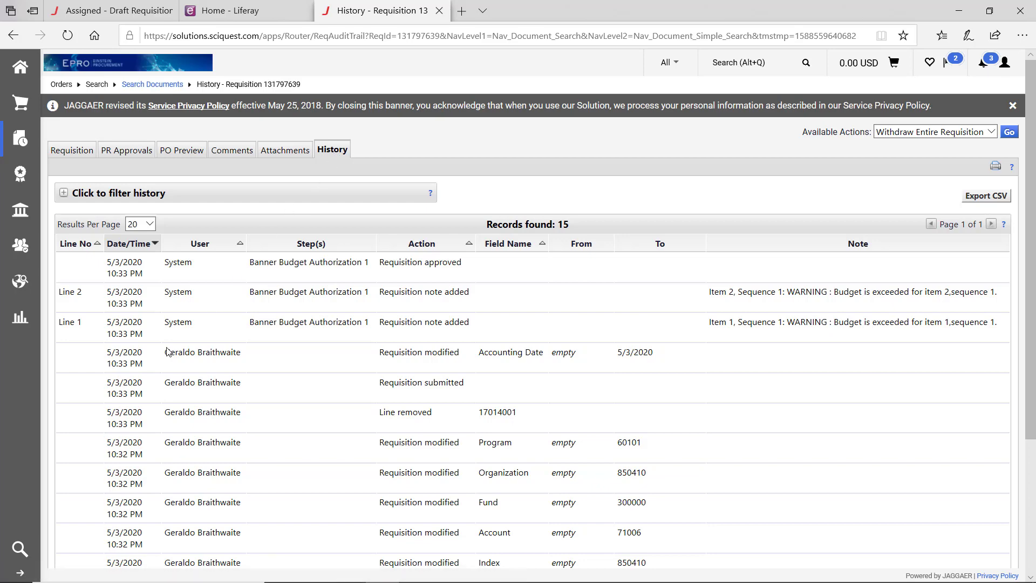
scroll(302, 372, "down", 3)
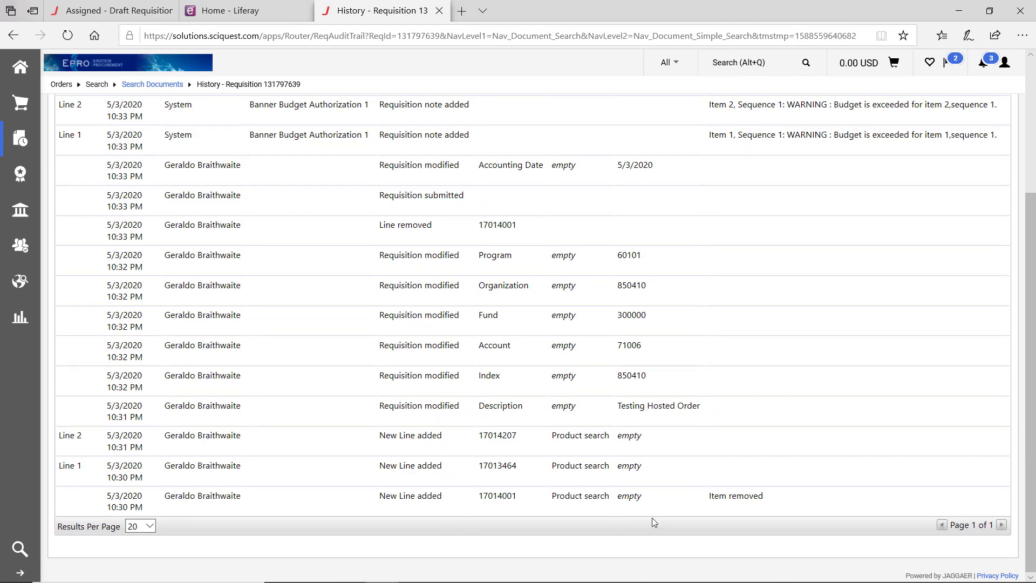
scroll(654, 523, "up", 3)
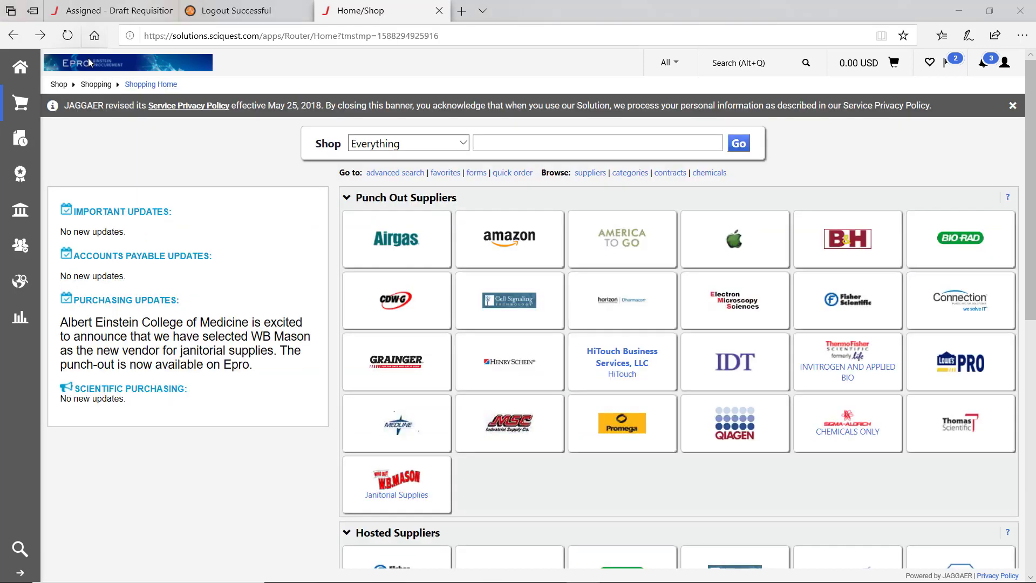
- Scroll Shopping Home down to the Showcased Forms section listing the Non-Catalog Form
scroll(301, 219, "down", 5)
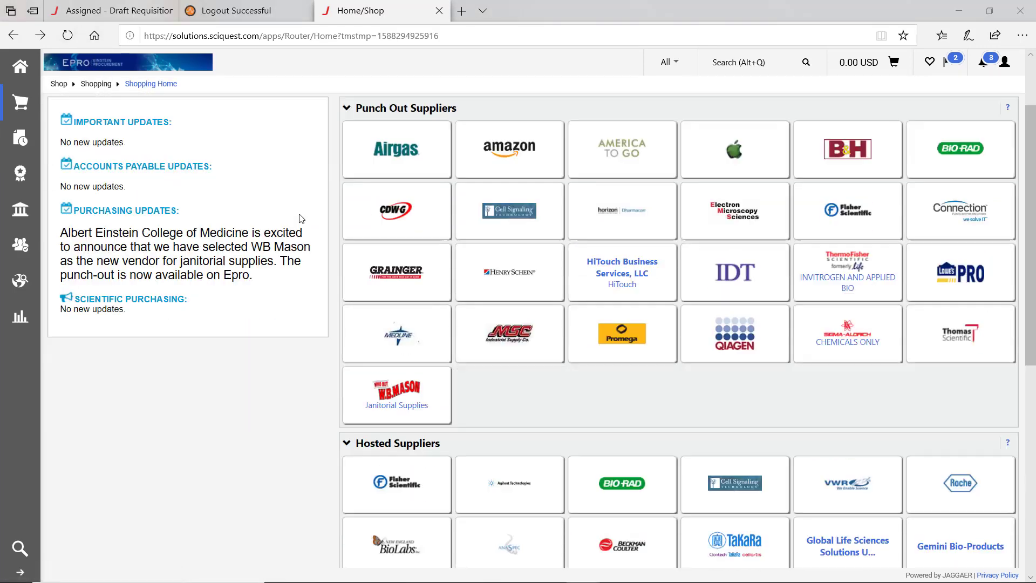
scroll(301, 219, "down", 5)
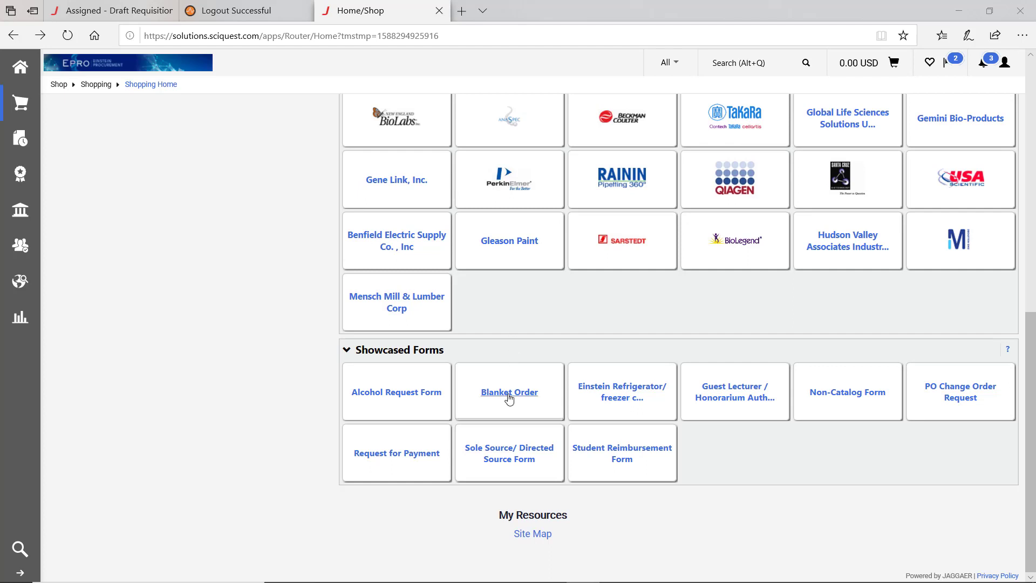
left_click(845, 394)
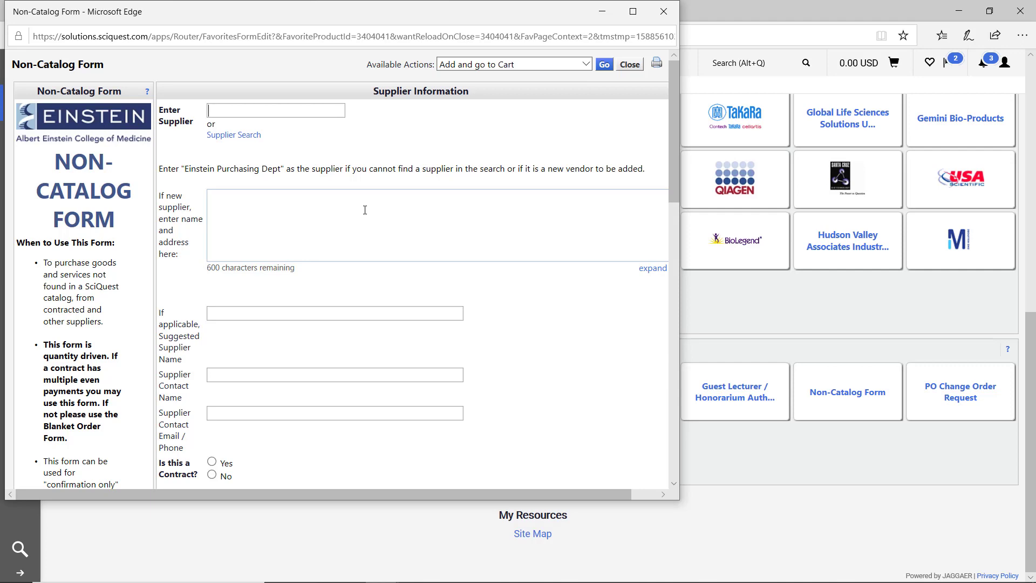
scroll(365, 210, "down", 7)
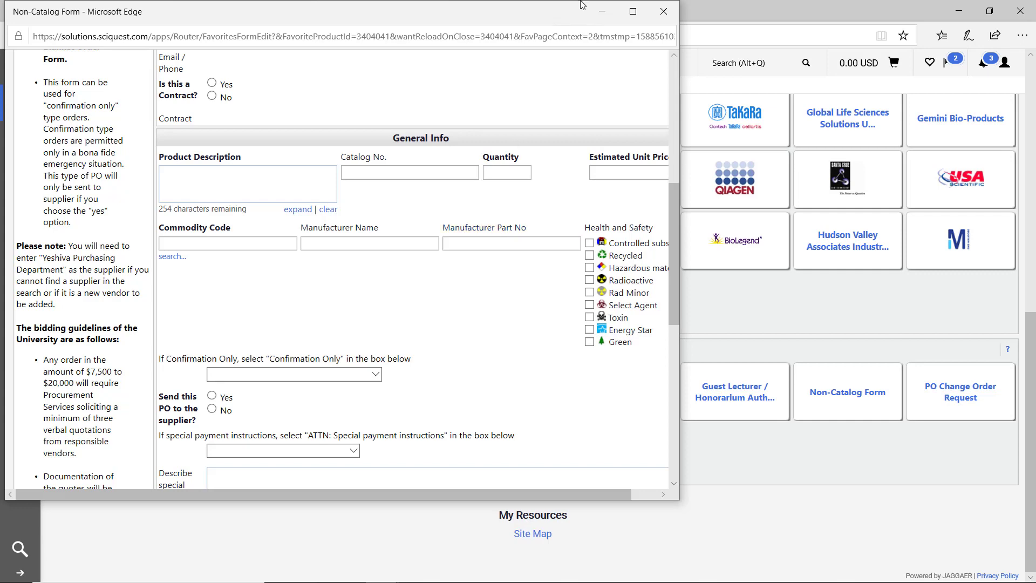
left_click(664, 12)
left_click(506, 383)
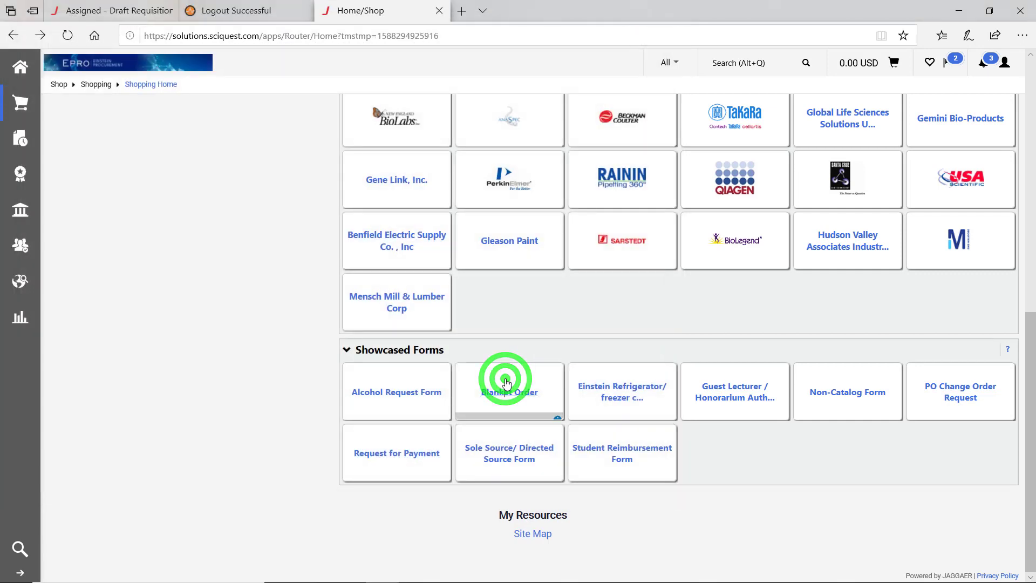
scroll(257, 240, "down", 5)
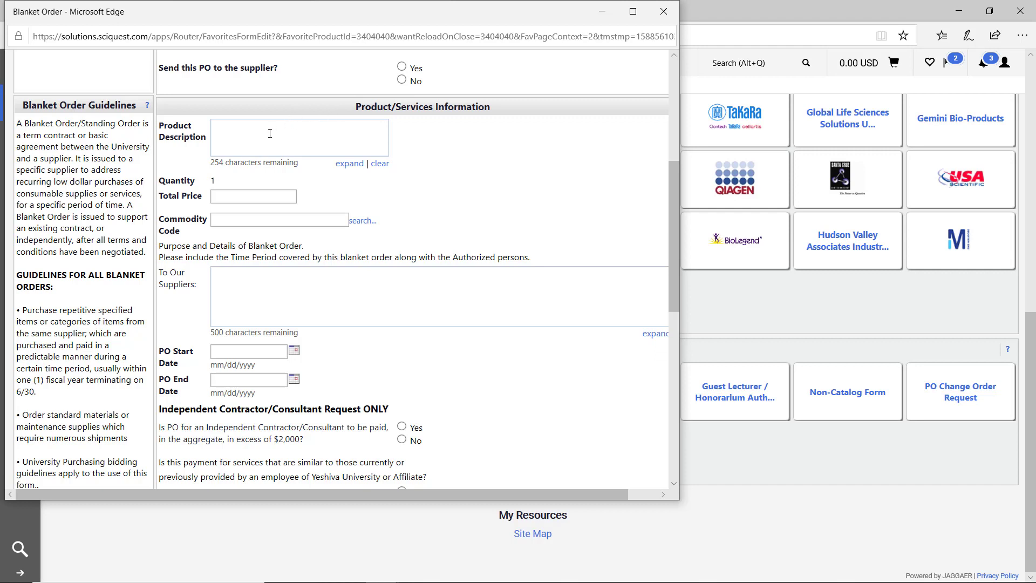
left_click(656, 10)
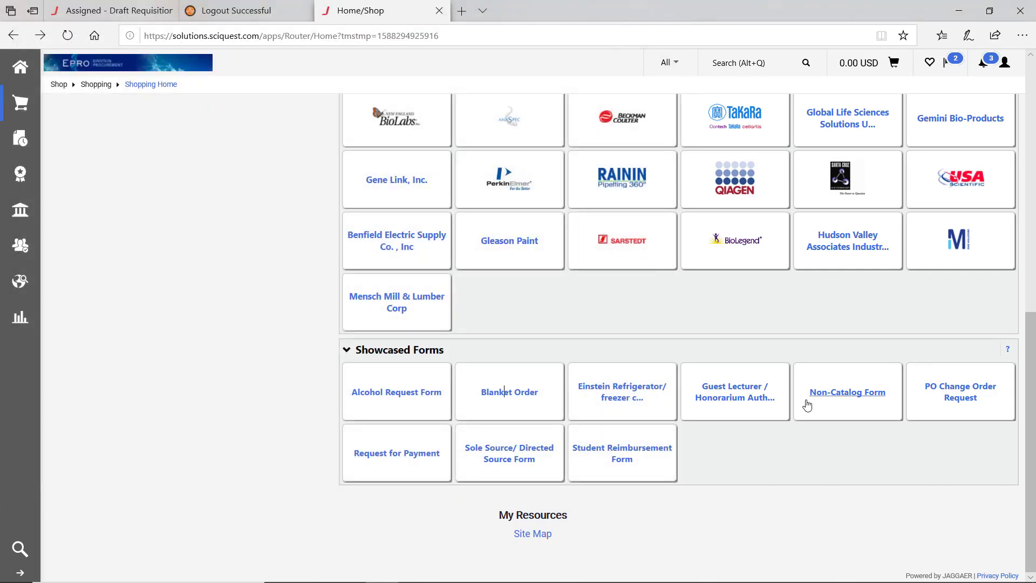
- Open the Non-Catalog Form in its own window and look over its empty fields
left_click(847, 393)
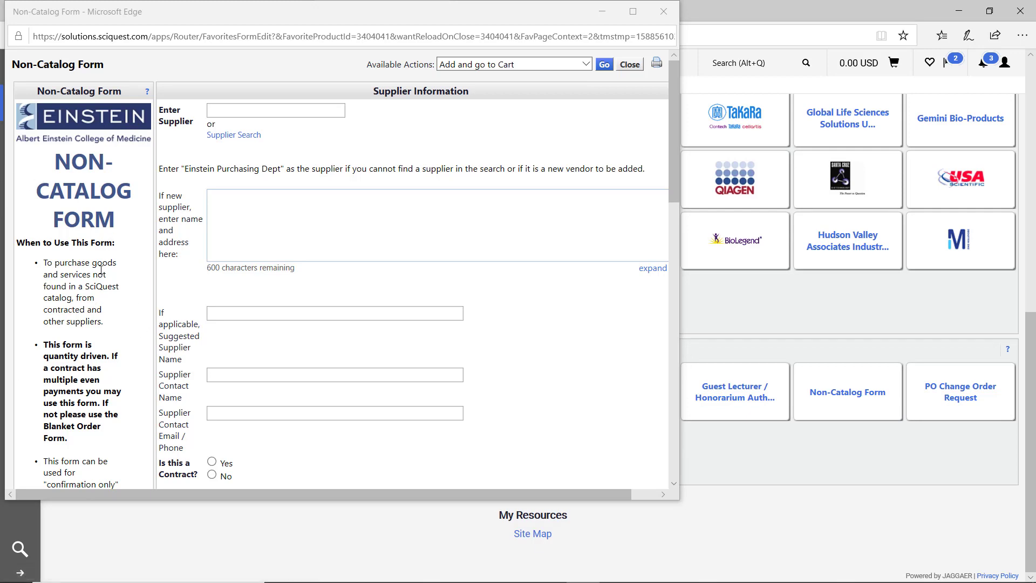
scroll(101, 270, "down", 7)
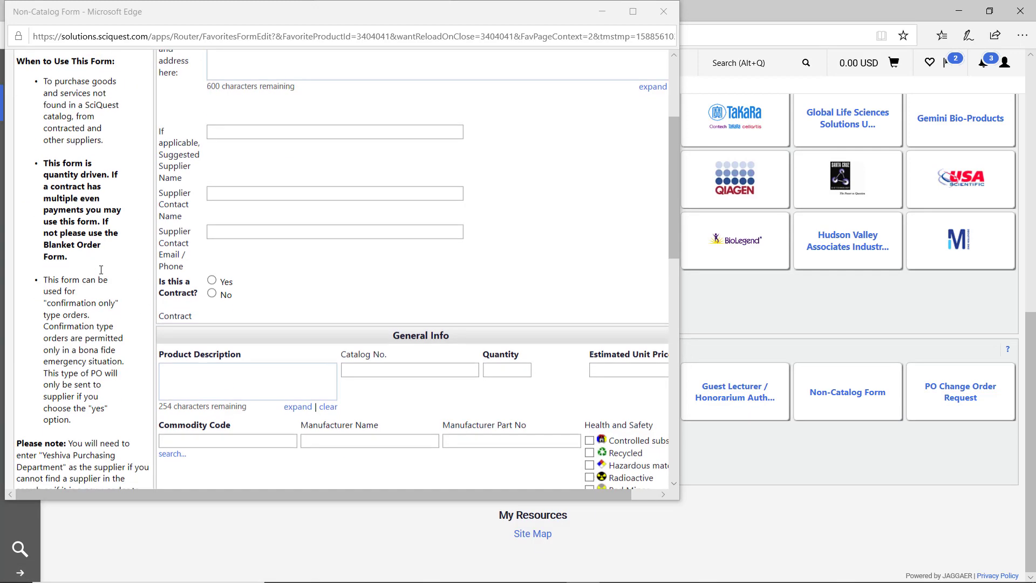
scroll(101, 270, "down", 2)
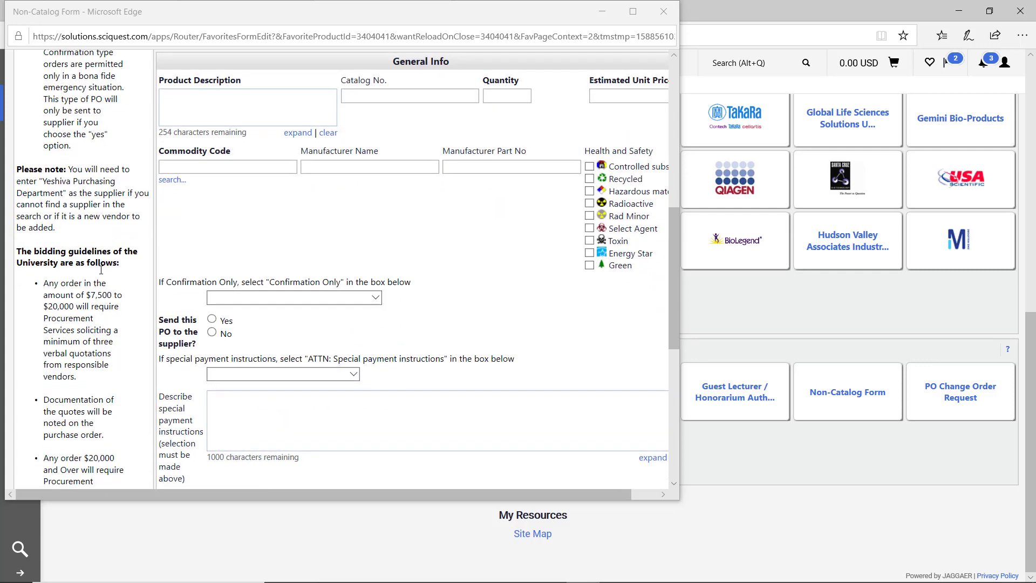
scroll(101, 269, "up", 10)
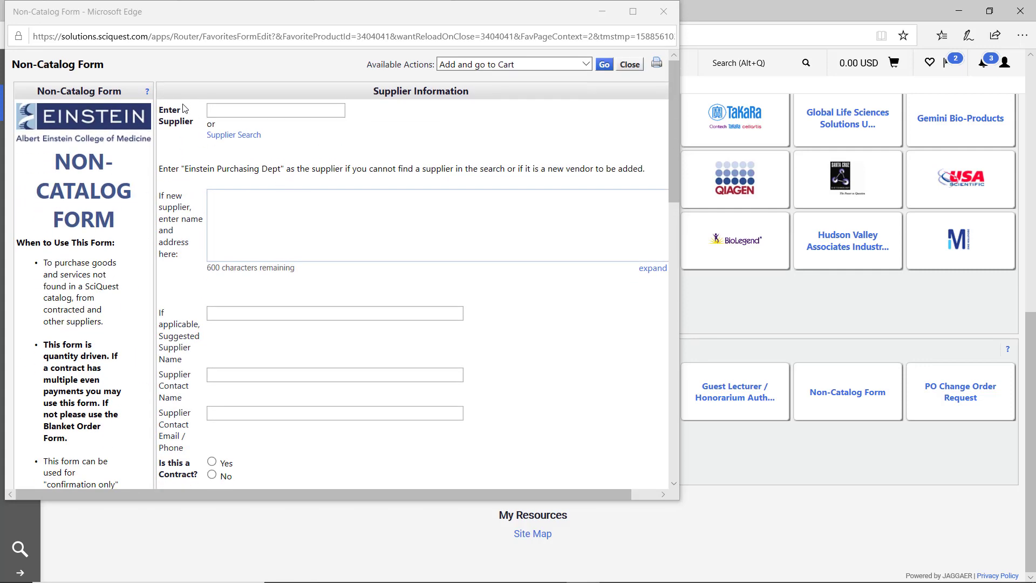
scroll(183, 143, "down", 7)
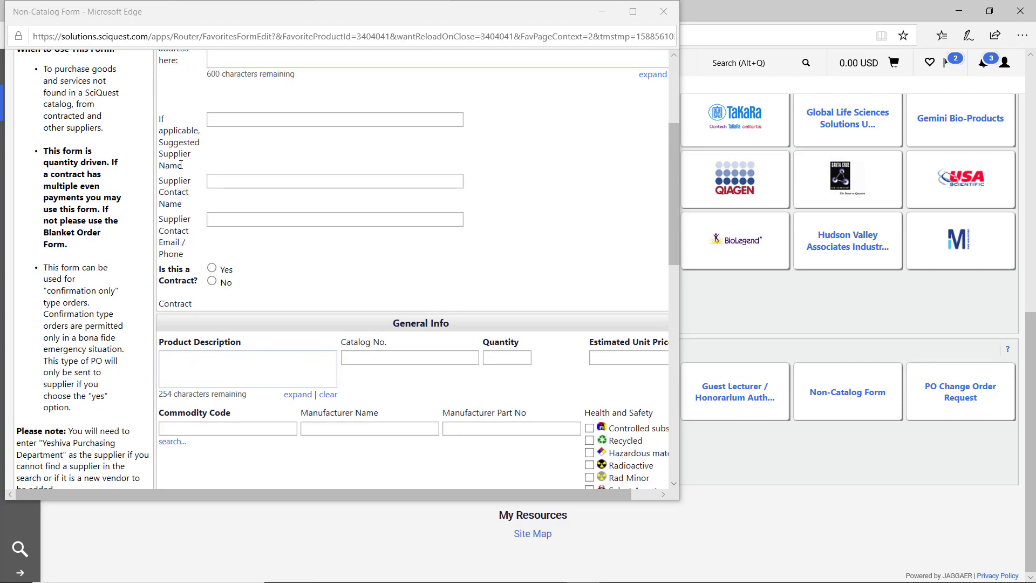
scroll(181, 164, "down", 1)
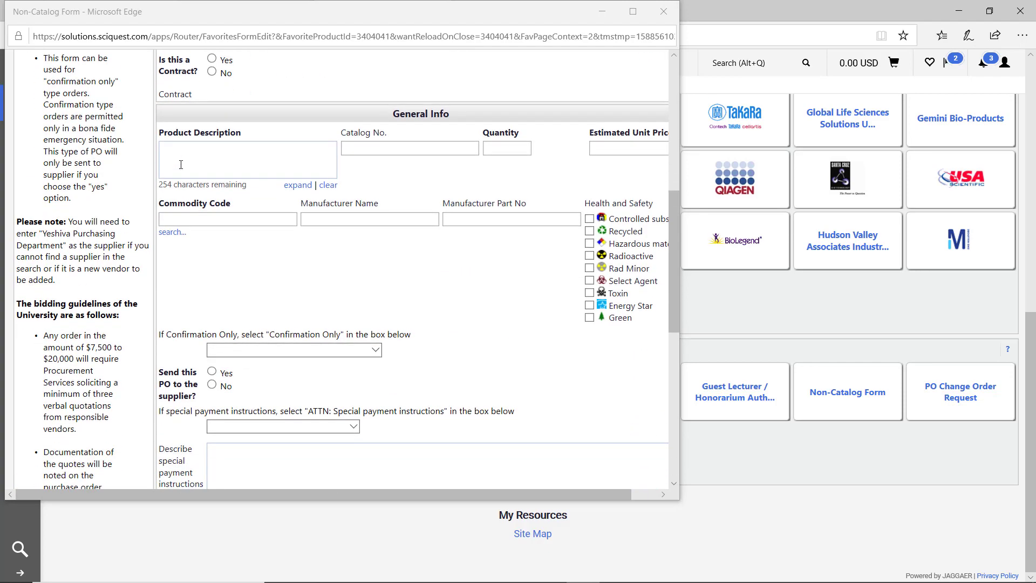
scroll(181, 164, "up", 8)
scroll(181, 164, "down", 3)
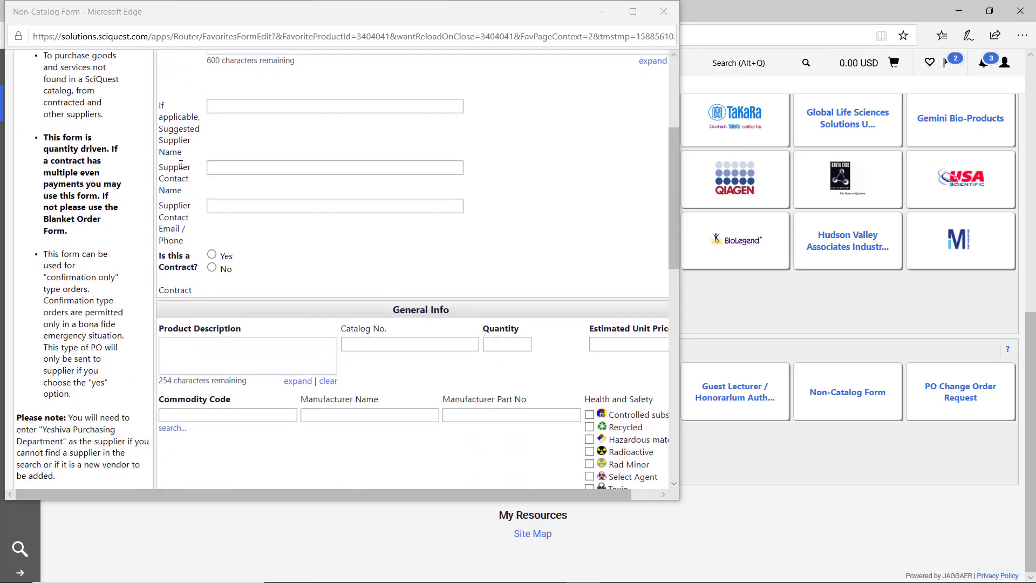
scroll(181, 164, "up", 6)
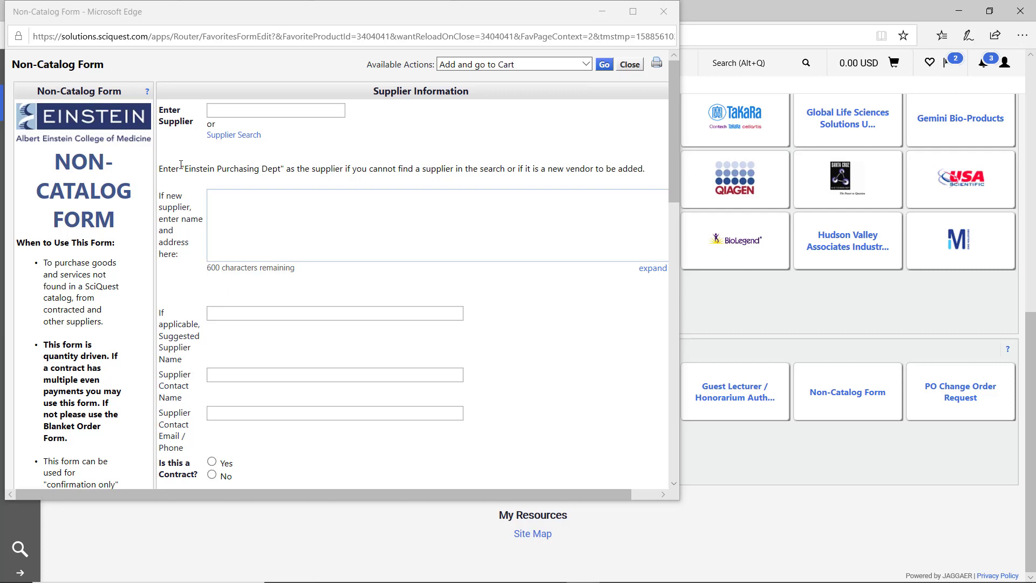
- Search suppliers for 'Cannon' and choose Cannon Mechanical Corp
left_click(259, 106)
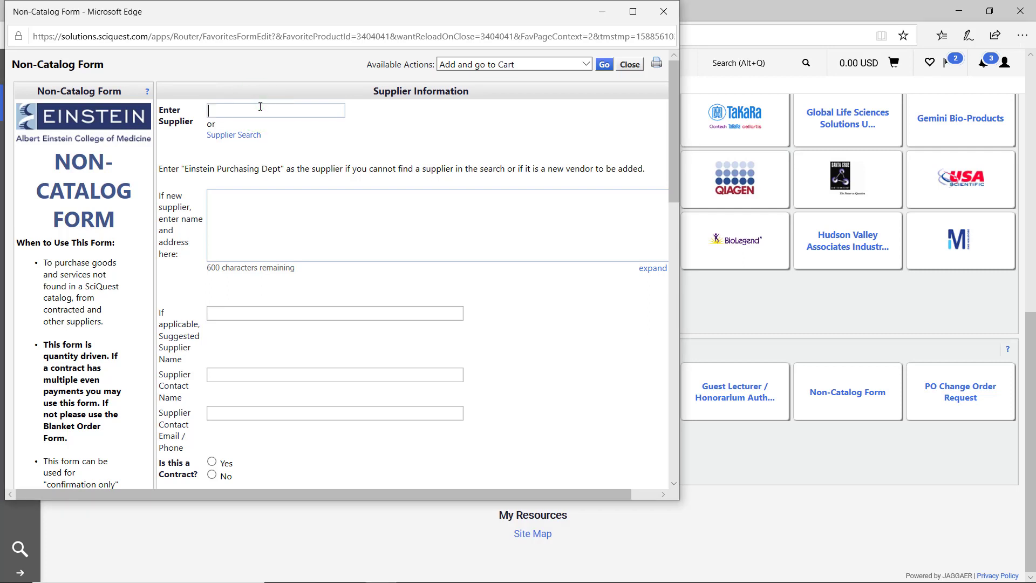
type("Cannon")
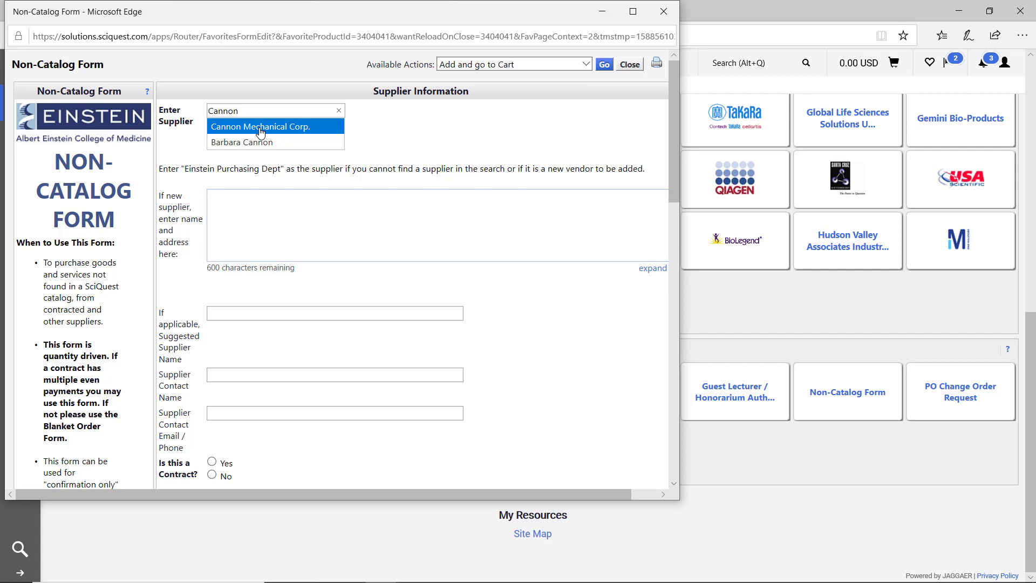
left_click(261, 128)
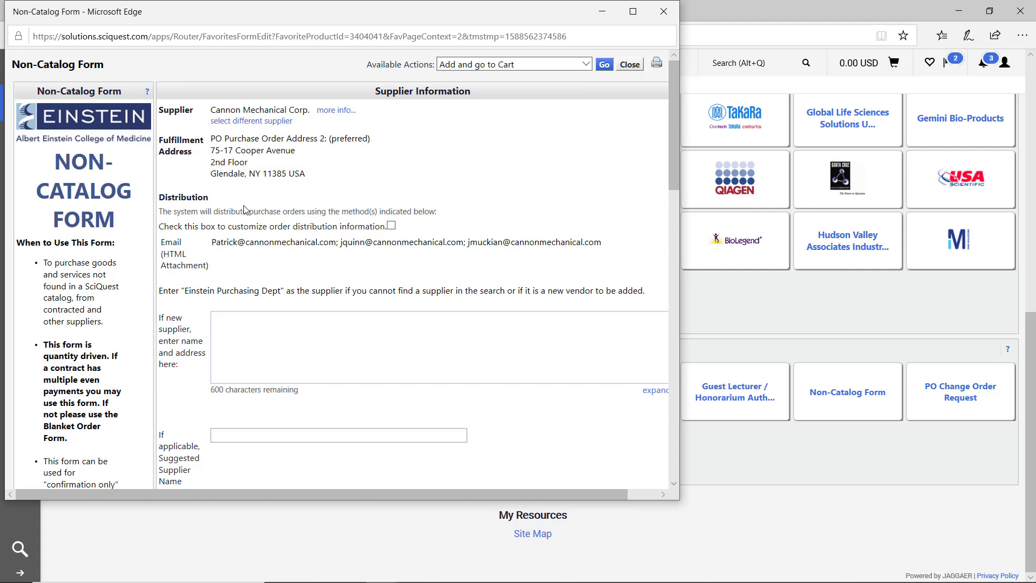
scroll(243, 209, "down", 1)
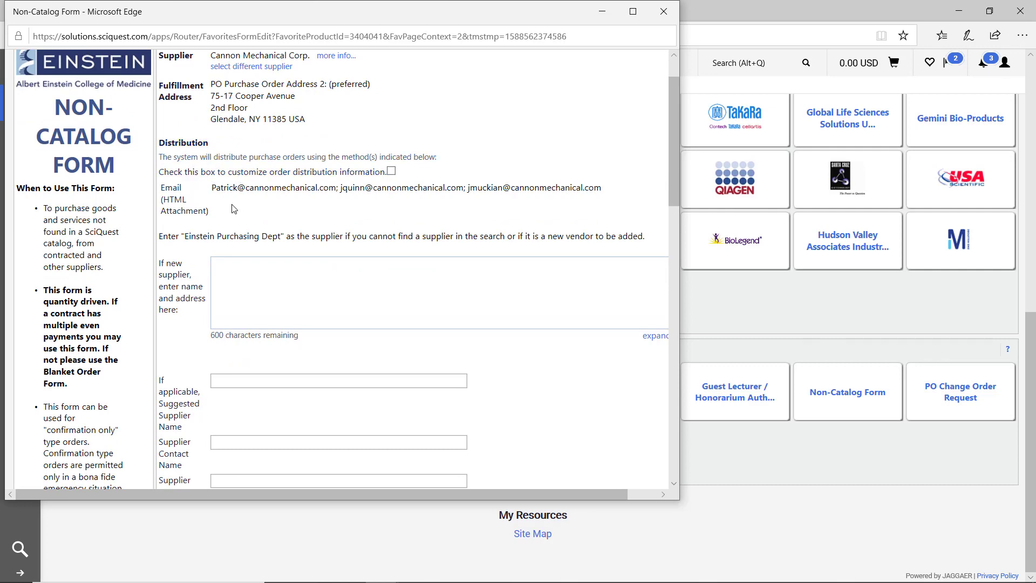
scroll(233, 209, "down", 3)
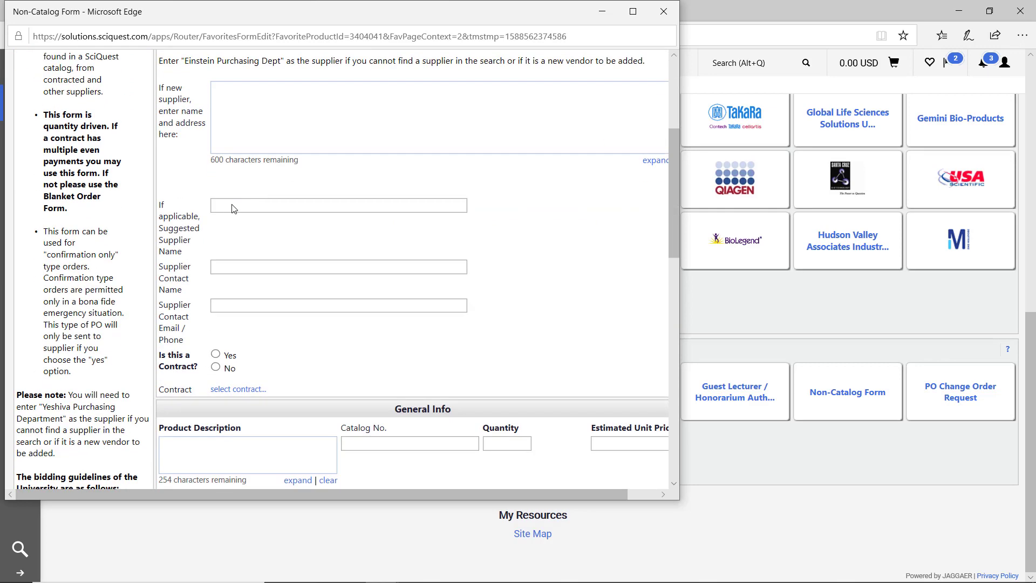
- Mark it a contract and enter Beakers, catalog 1728903, quantity 10, unit price 12.00
left_click(216, 355)
scroll(316, 340, "down", 3)
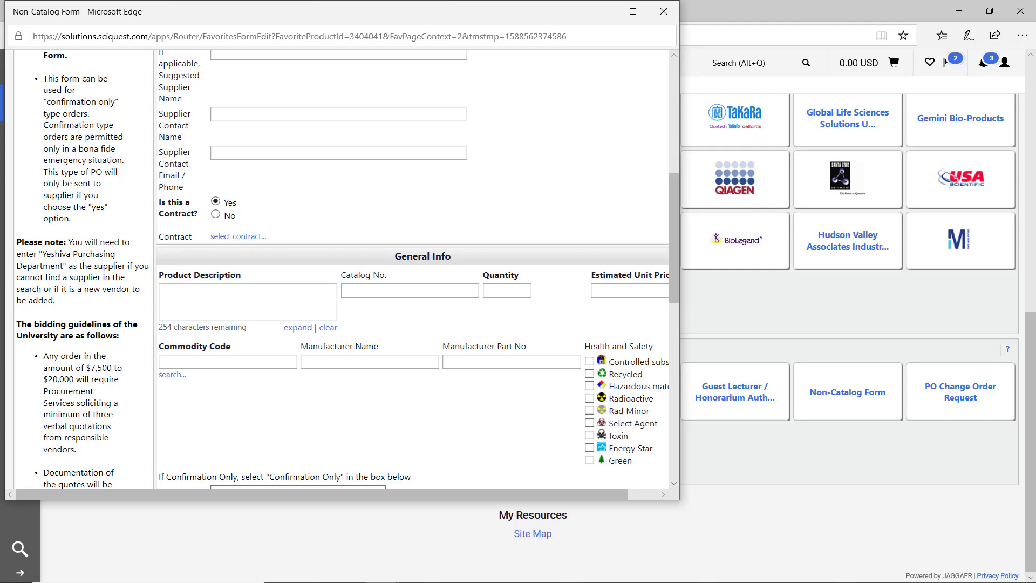
left_click(203, 298)
type("Beakers")
left_click(361, 290)
type("1728903")
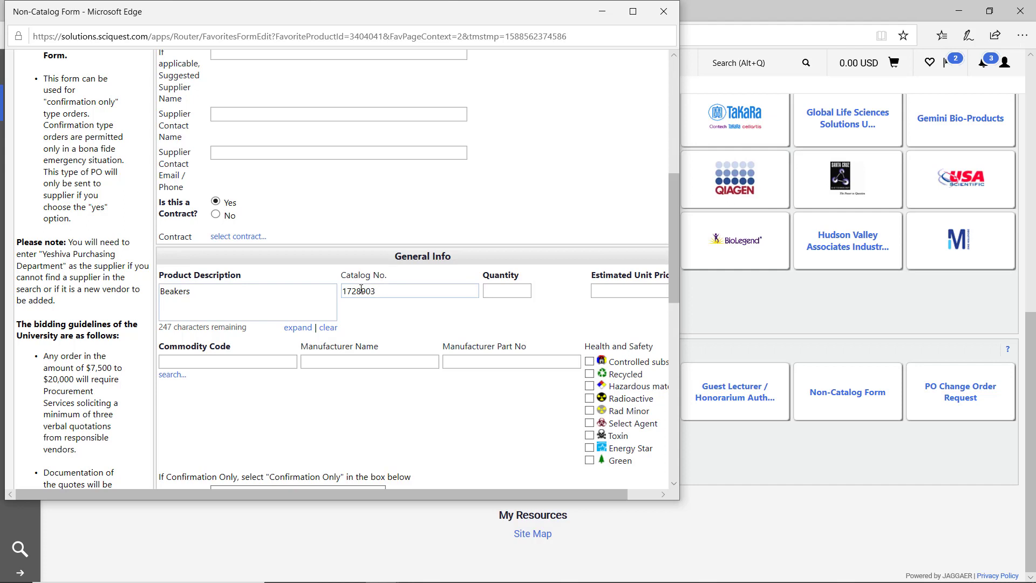
type("10")
key("Tab")
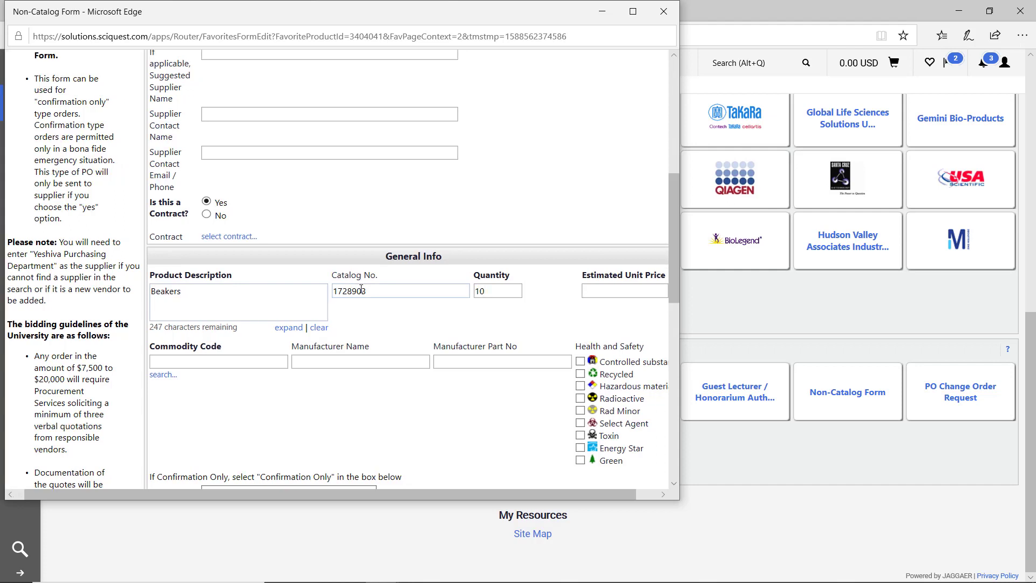
type("12.00")
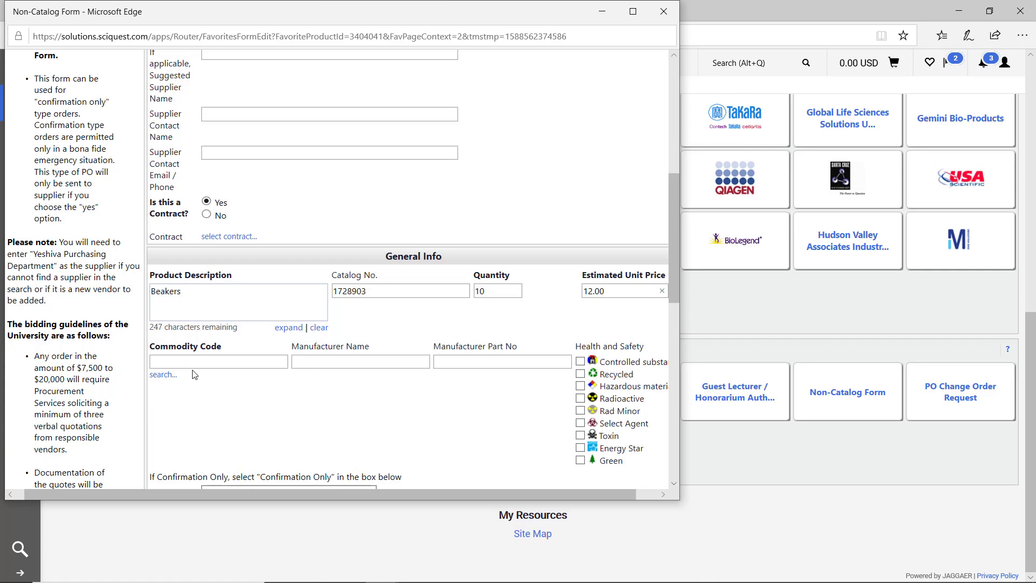
- Search commodity codes for 'Beakers', then 'Lab', and pick 41126 Laboratory beakers
left_click(160, 374)
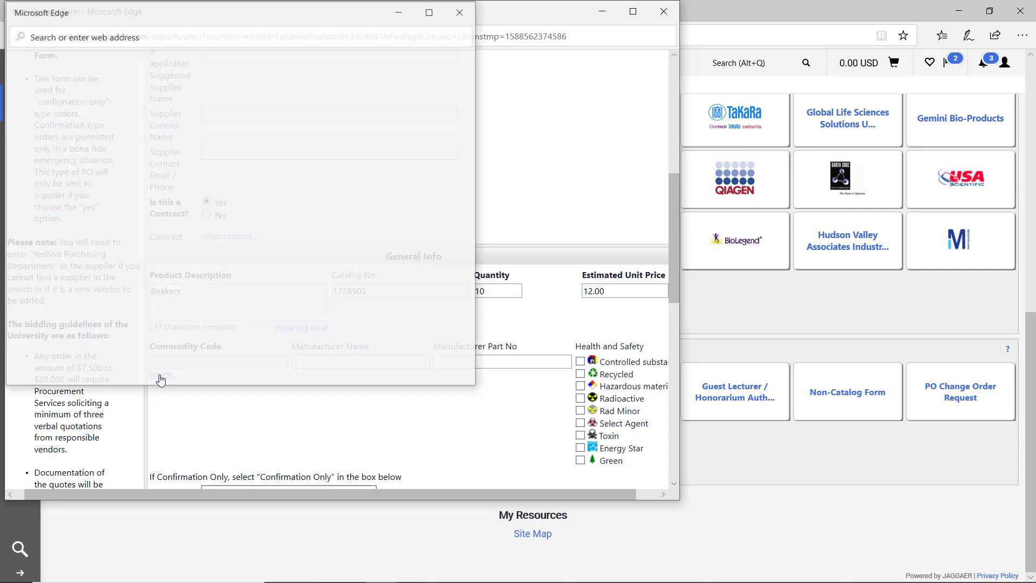
left_click(151, 113)
type("Be")
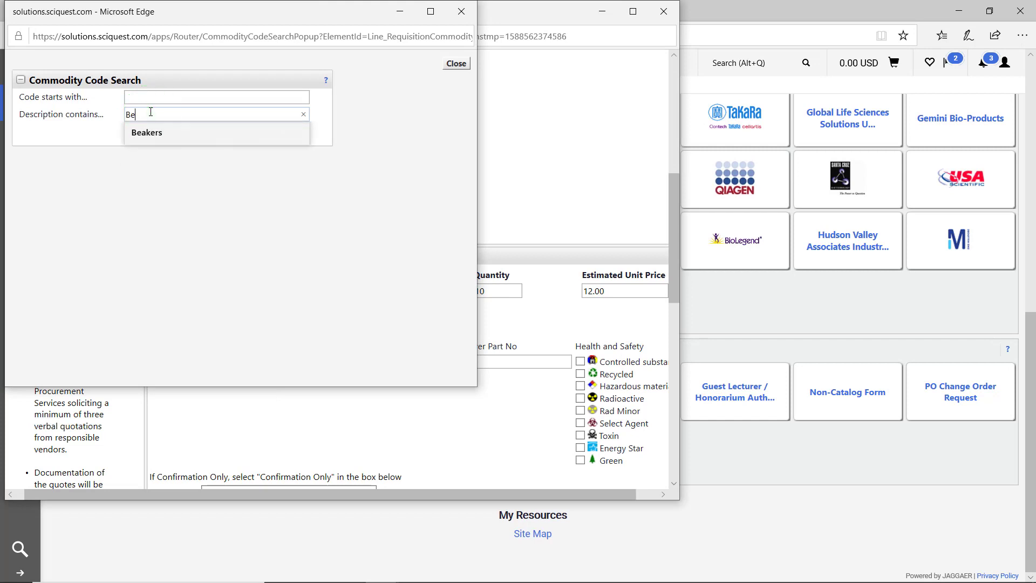
type("akers")
key("Return")
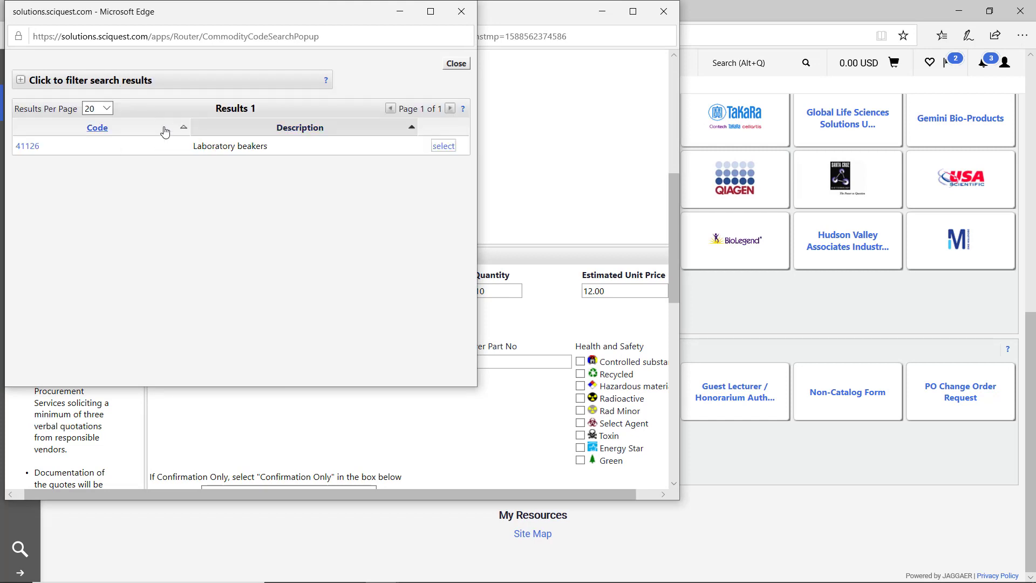
left_click(119, 86)
left_click_drag(169, 111, 28, 130)
type("Lab")
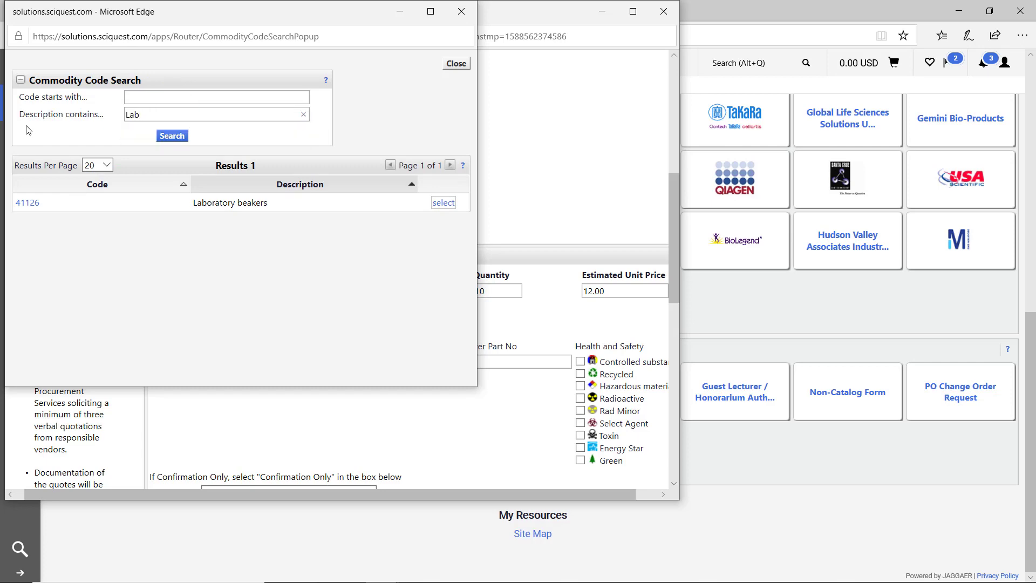
key("Return")
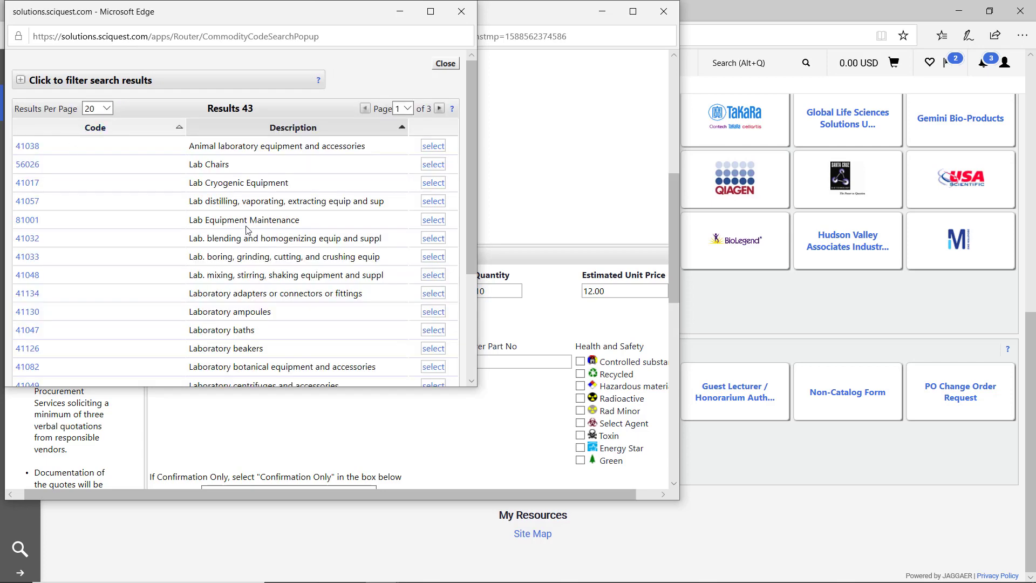
scroll(246, 229, "down", 3)
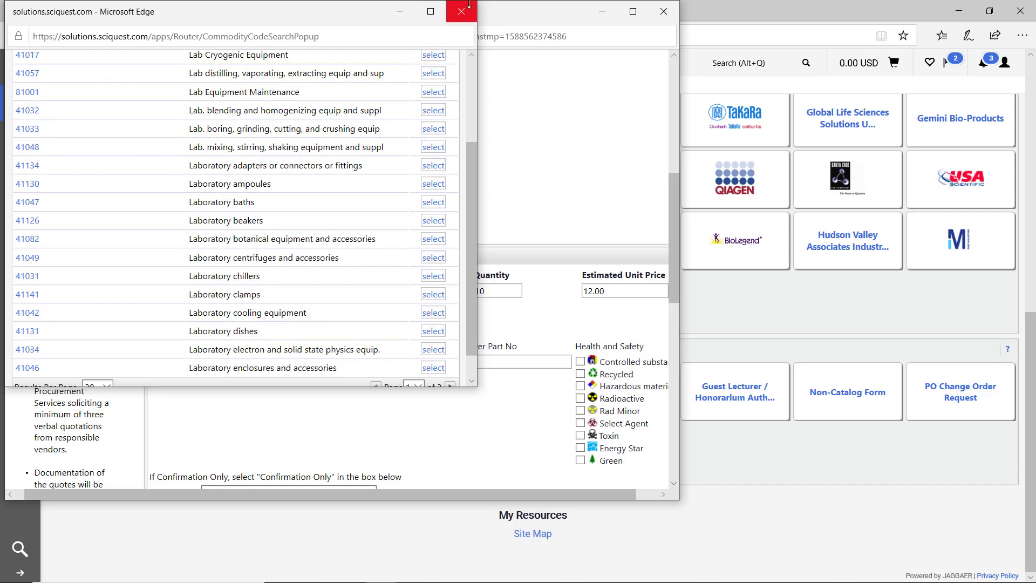
left_click(426, 222)
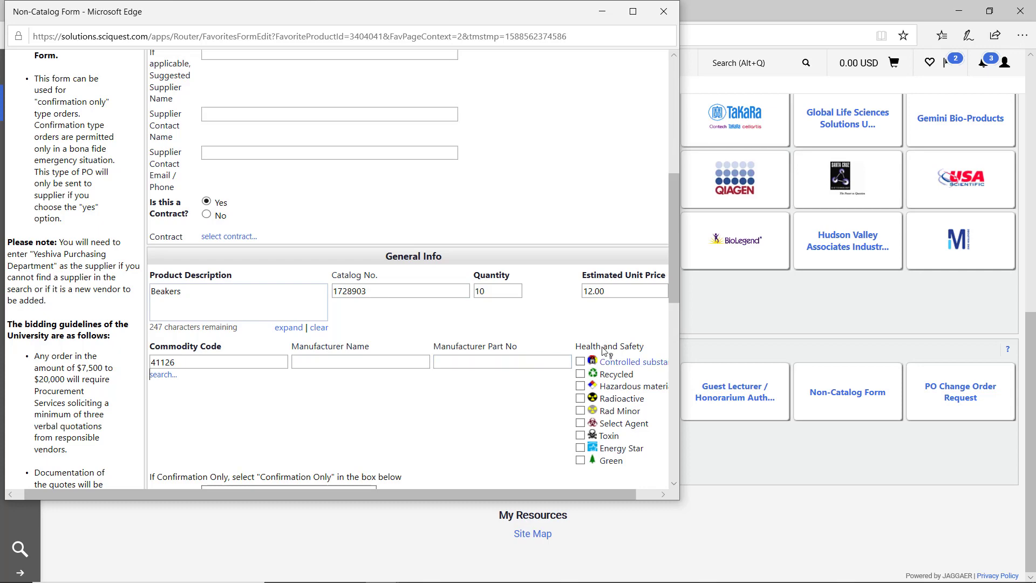
scroll(637, 344, "down", 2)
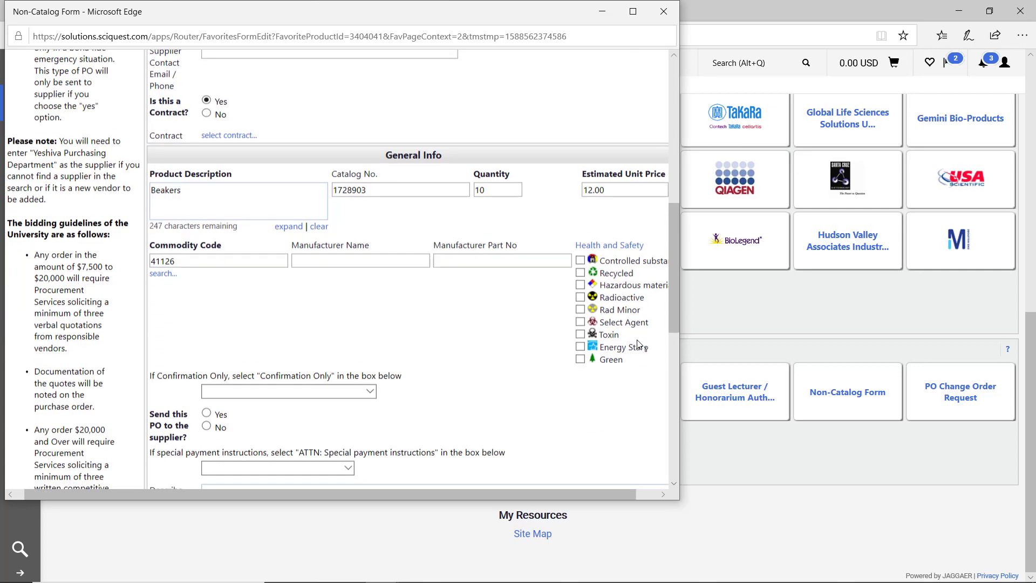
left_click(580, 291)
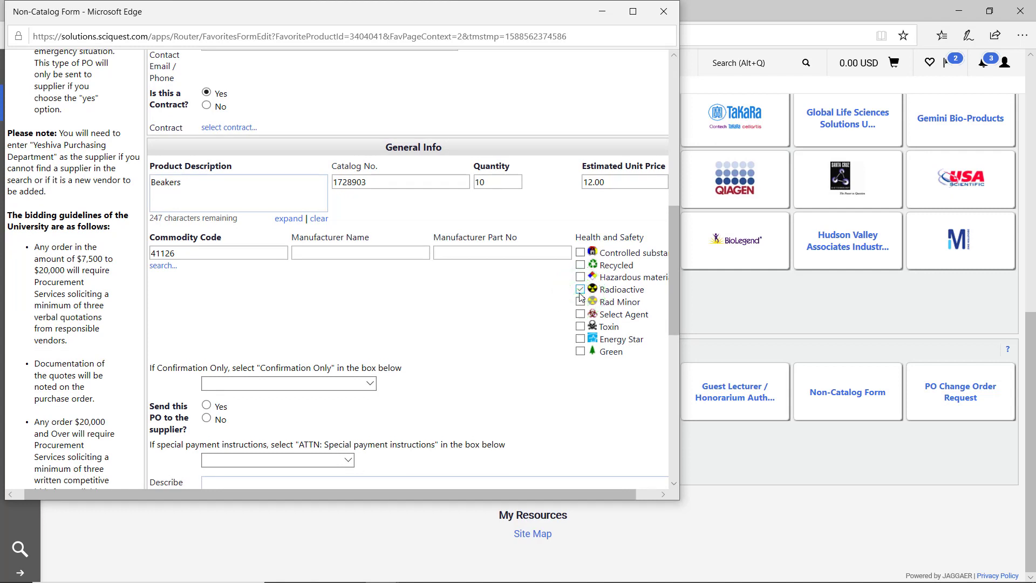
left_click(580, 292)
left_click(580, 291)
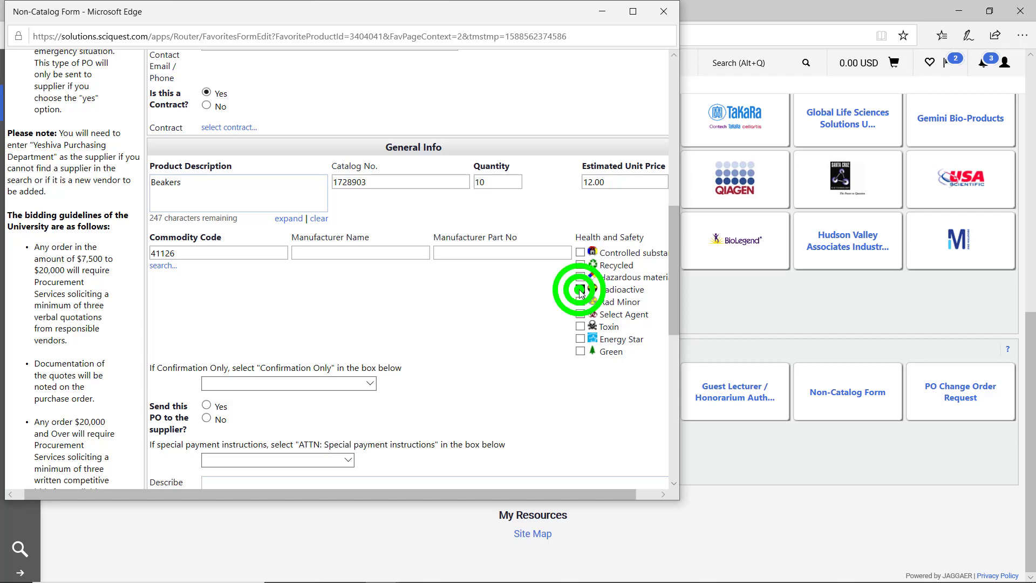
scroll(263, 286, "down", 2)
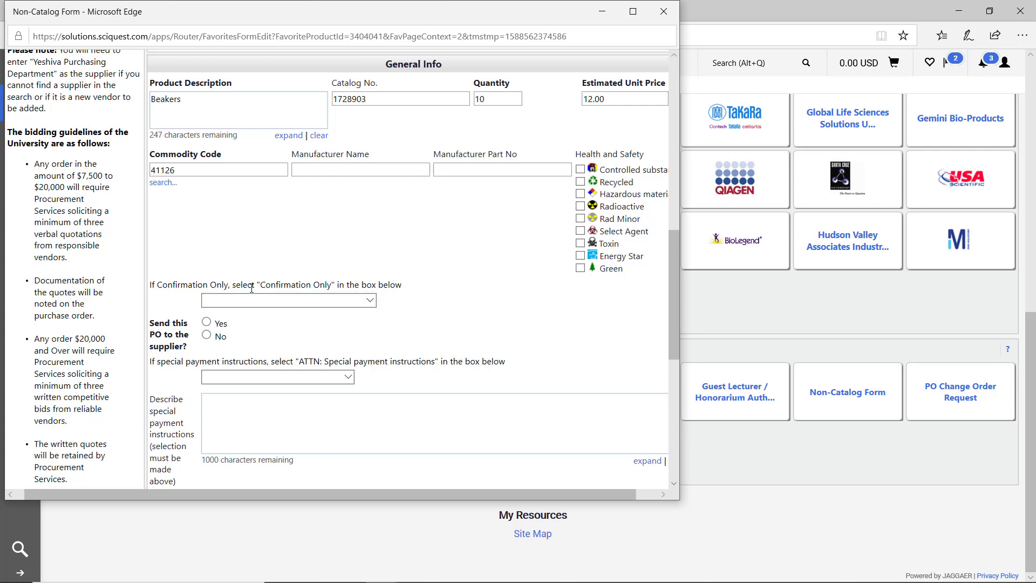
left_click(370, 298)
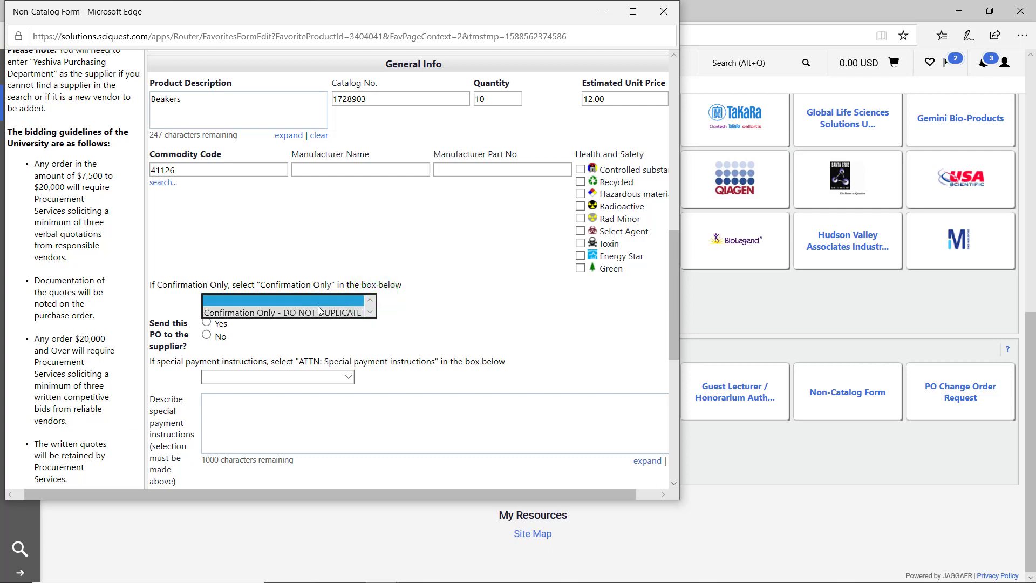
left_click(317, 313)
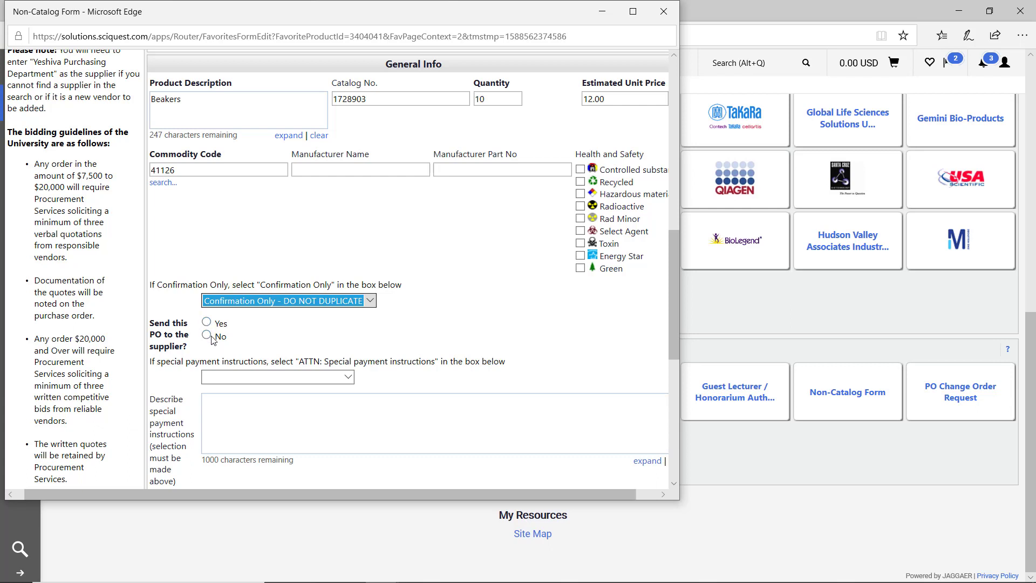
left_click(239, 300)
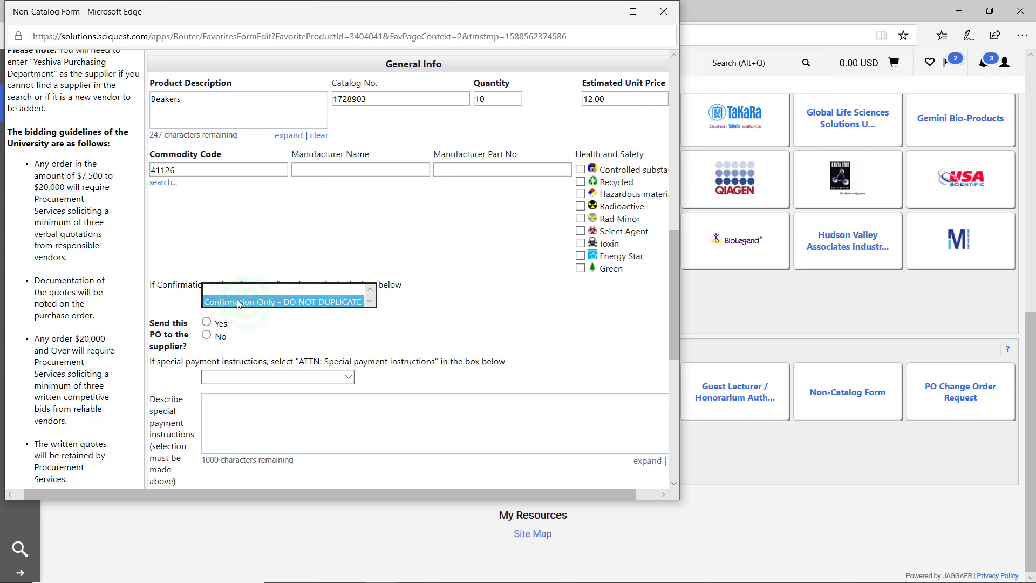
left_click(237, 290)
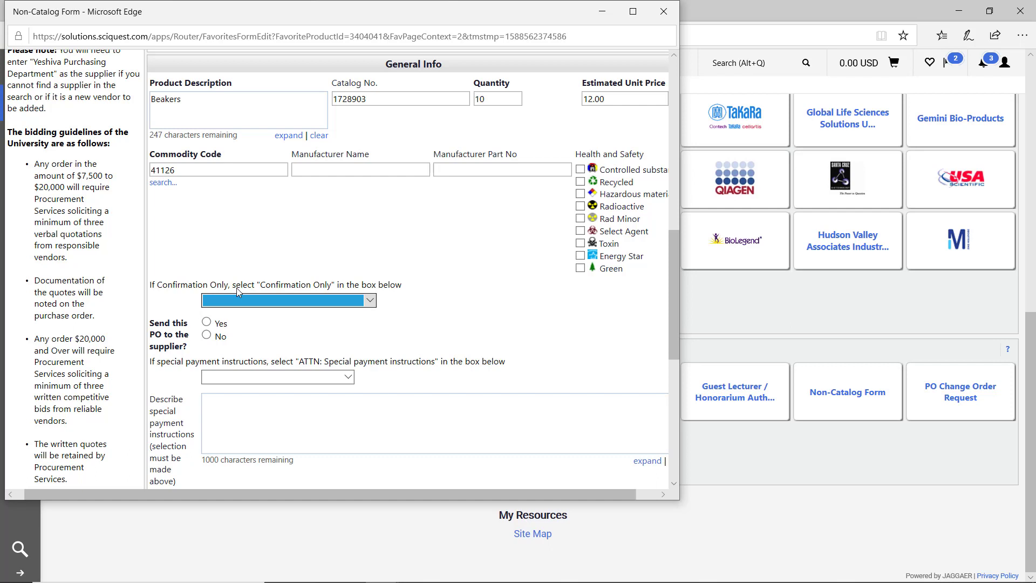
- Answer Yes to 'Send this PO to the supplier?' and reset special payment instructions to blank
left_click(207, 323)
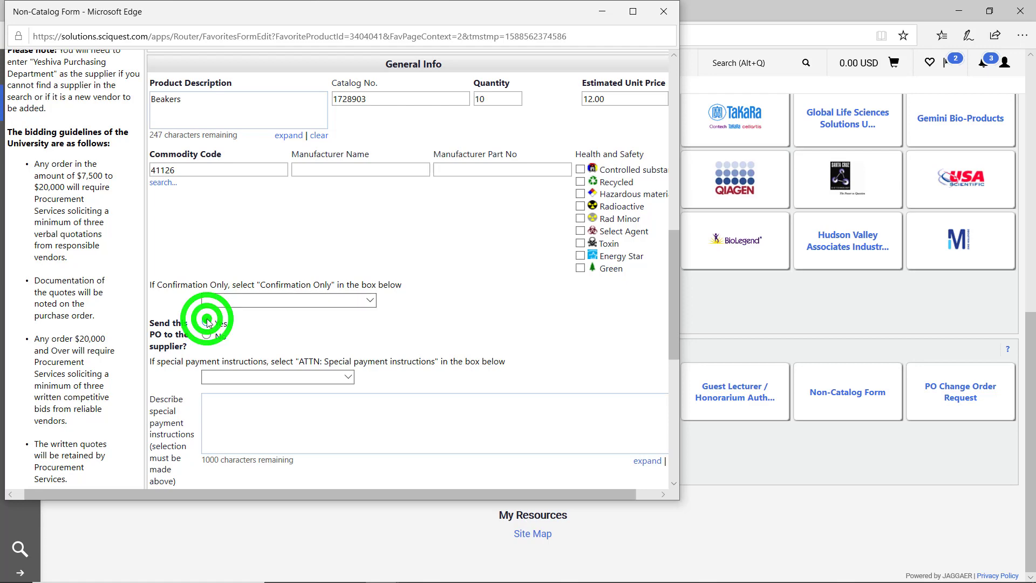
scroll(308, 324, "down", 3)
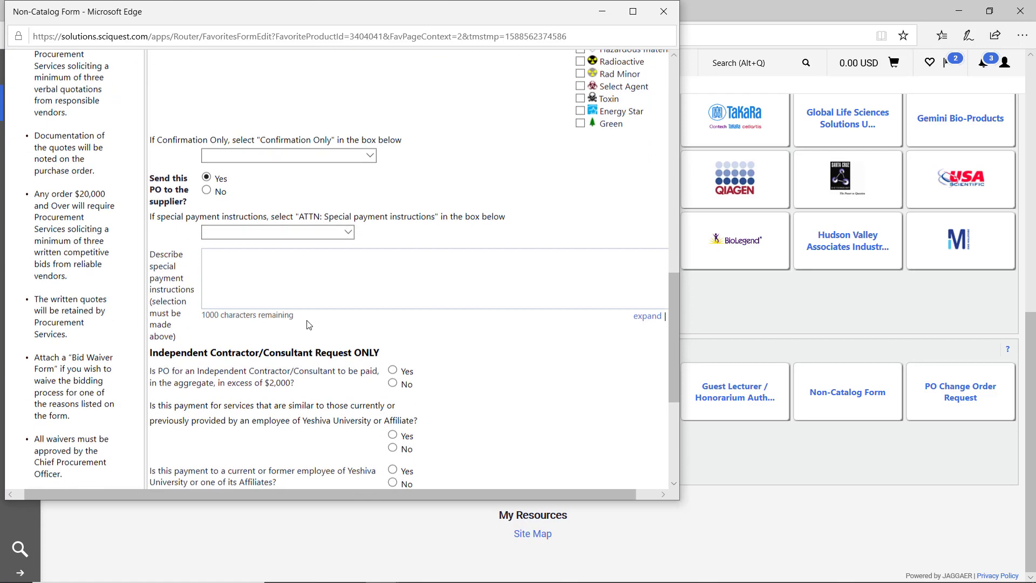
left_click(309, 233)
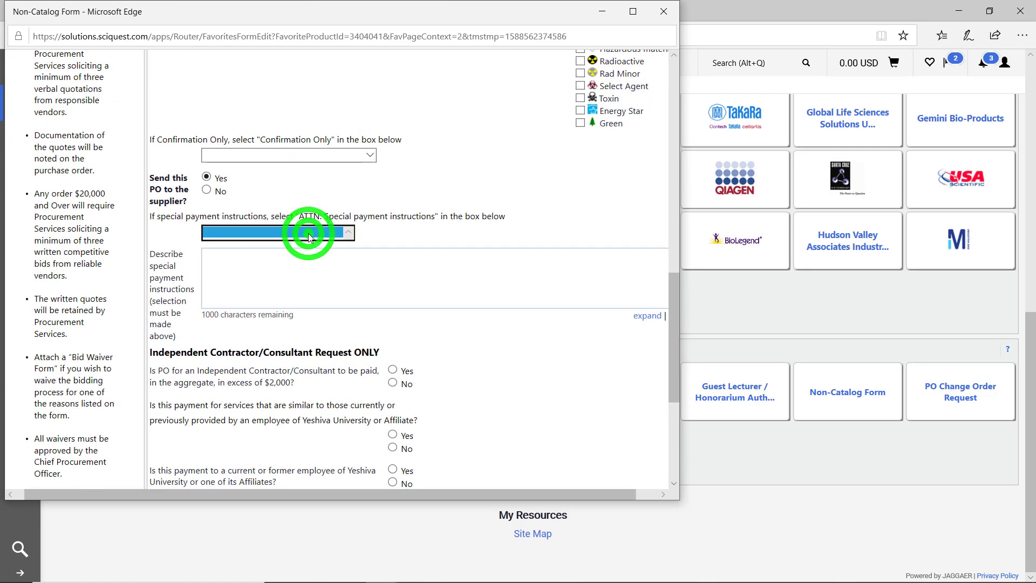
left_click(275, 241)
left_click(263, 270)
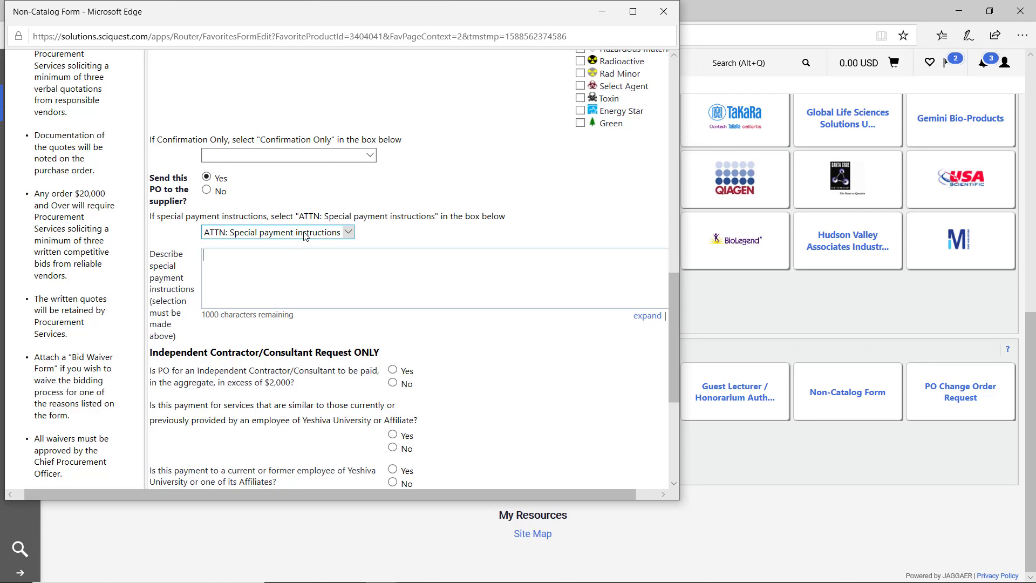
left_click(291, 232)
left_click(277, 219)
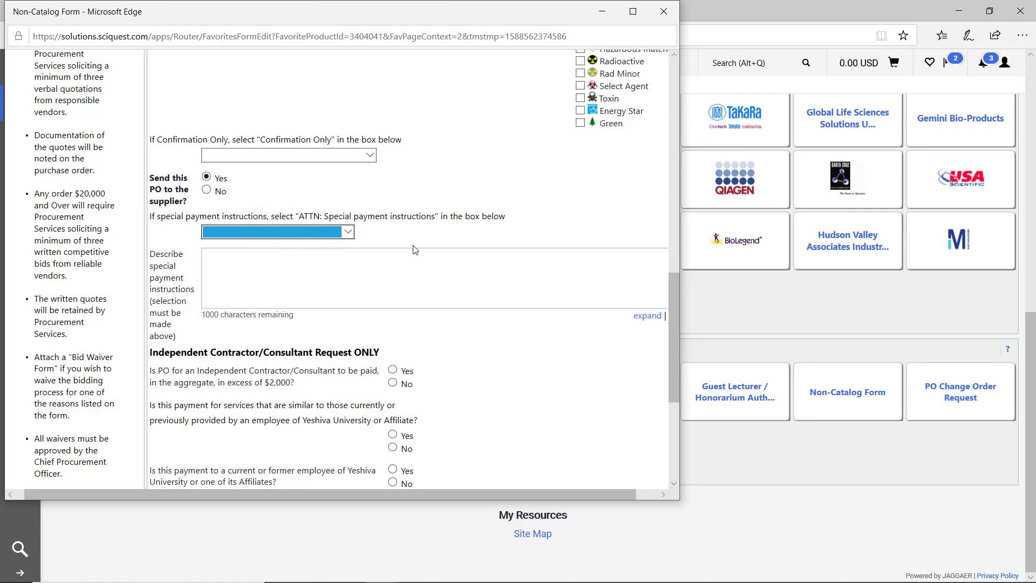
scroll(302, 226, "down", 3)
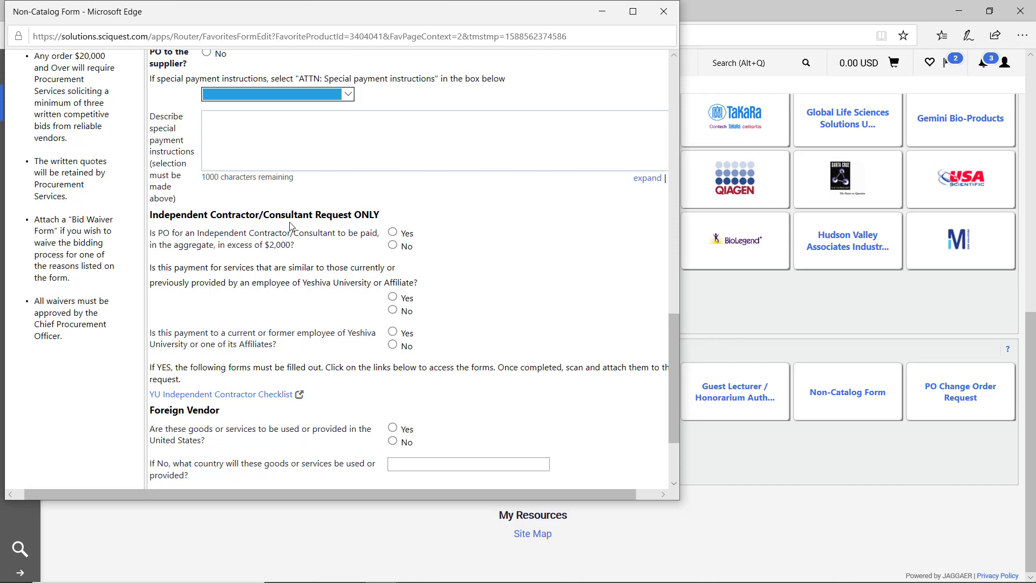
scroll(371, 284, "down", 1)
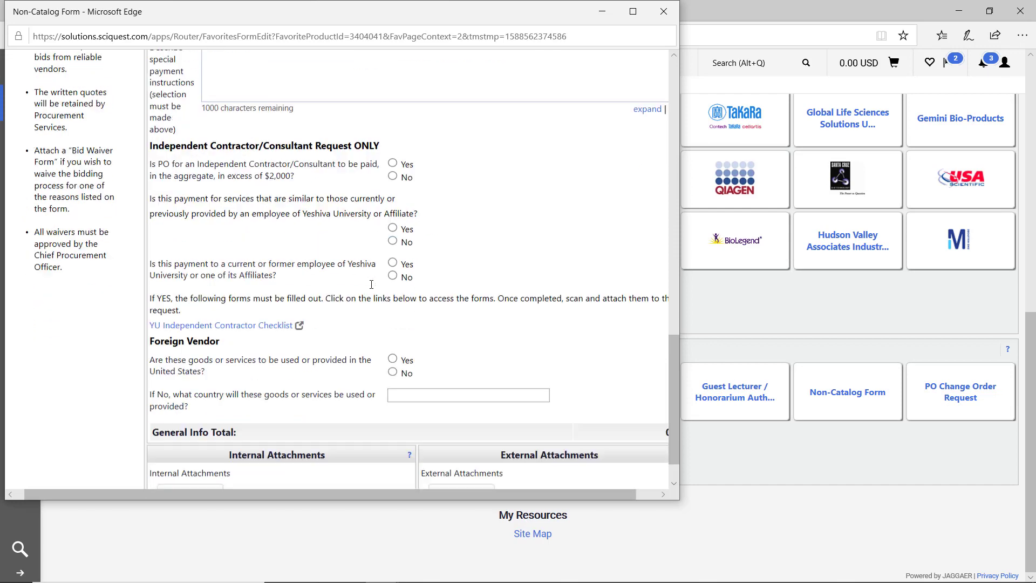
scroll(371, 284, "down", 1)
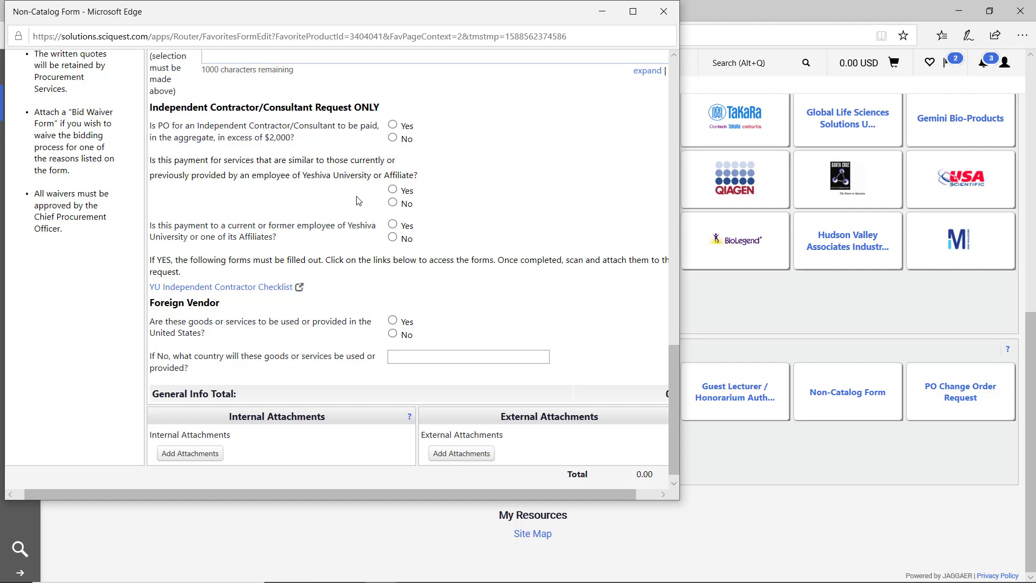
- Answer No to the over-$2,000, similar-services and employee questions; Yes to goods used in the United States
left_click(392, 138)
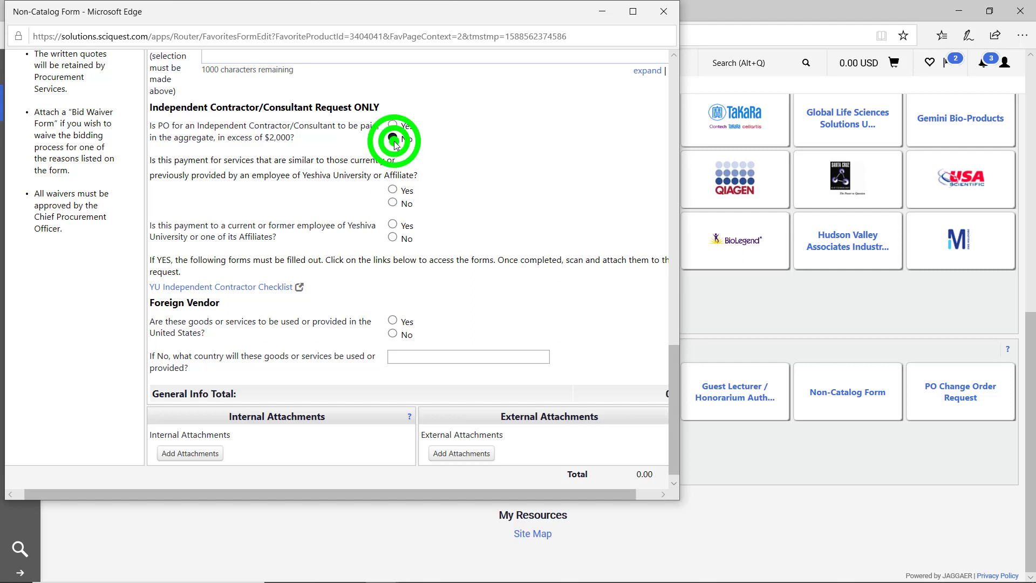
left_click(393, 203)
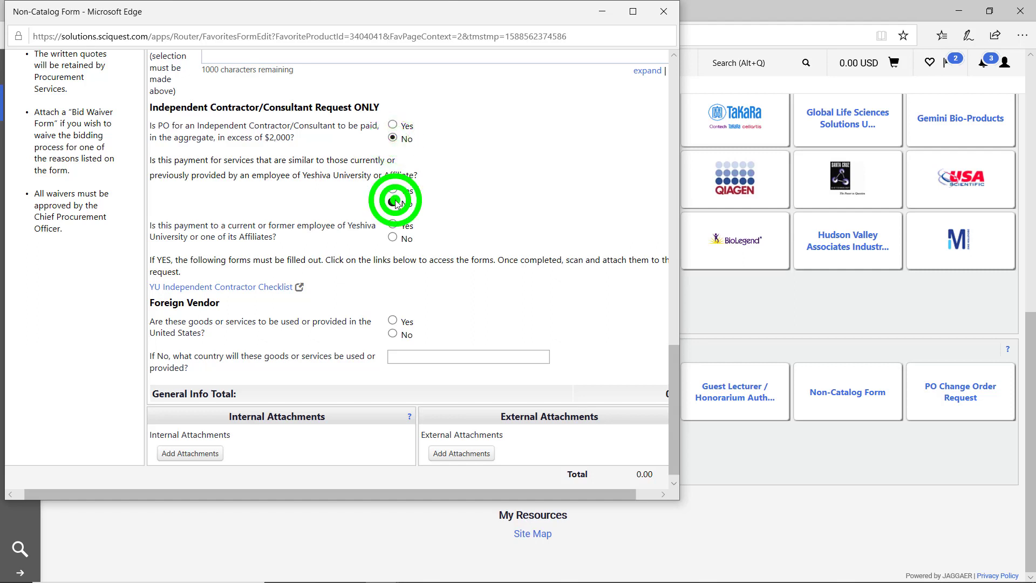
left_click(394, 238)
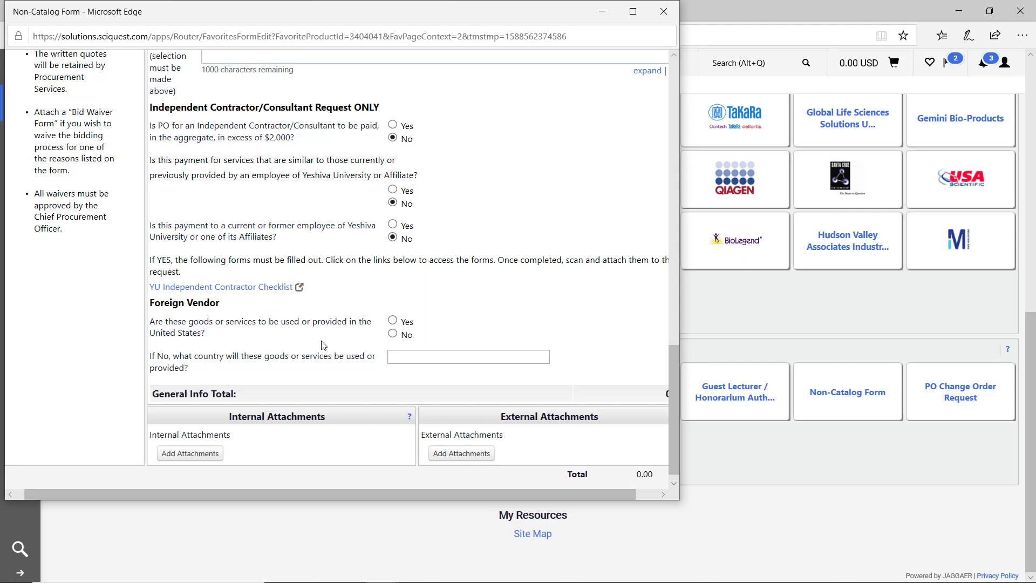
left_click(394, 320)
scroll(422, 355, "down", 1)
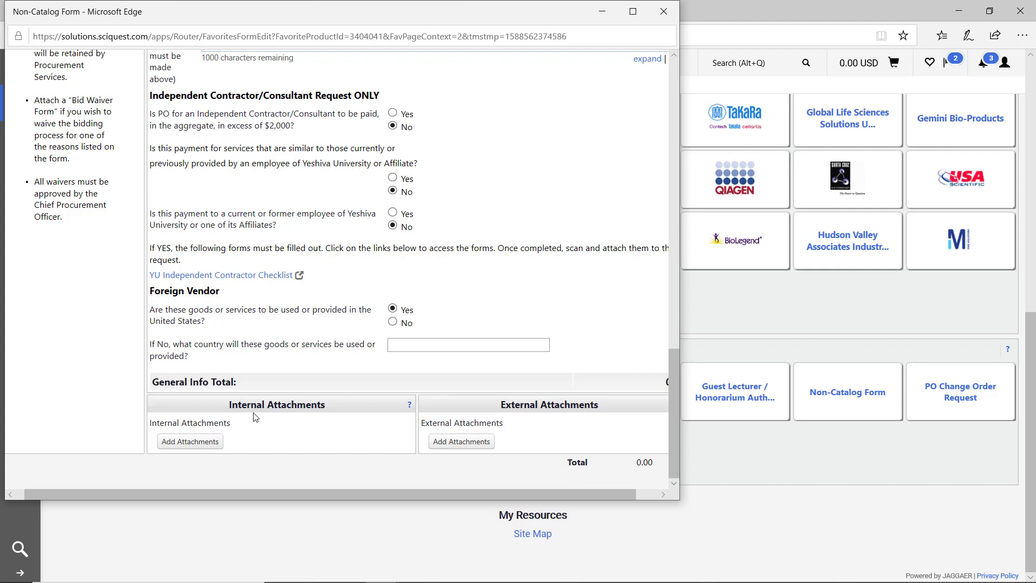
- Upload Senate presentation.pptx under External Add Attachments and save the changes
left_click(458, 447)
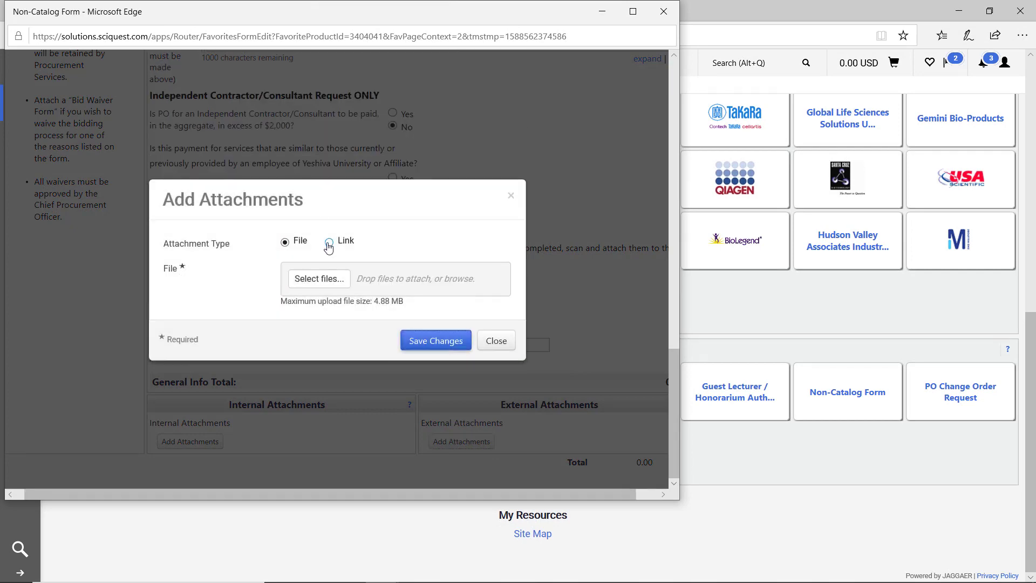
left_click(324, 286)
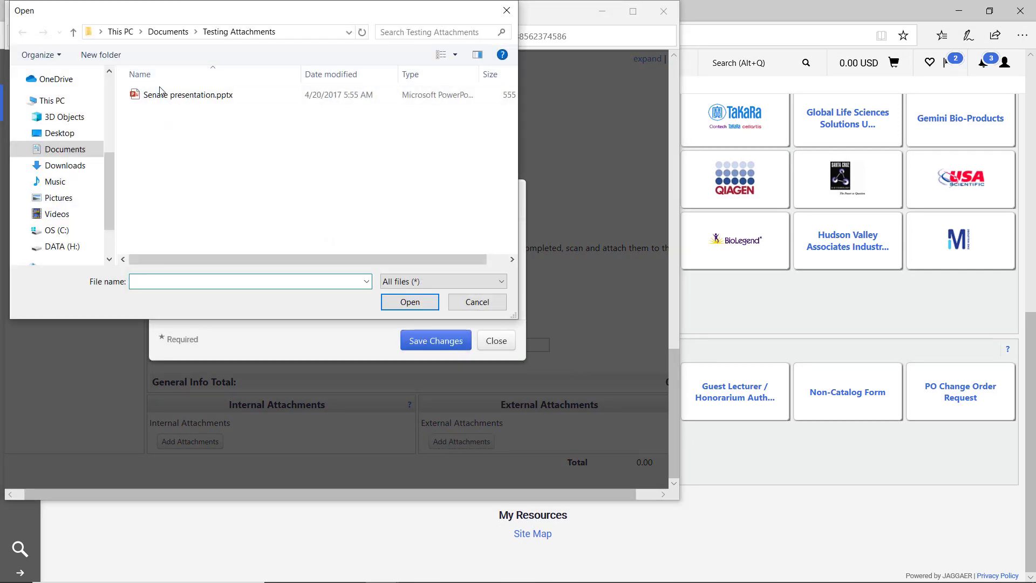
double_click(159, 93)
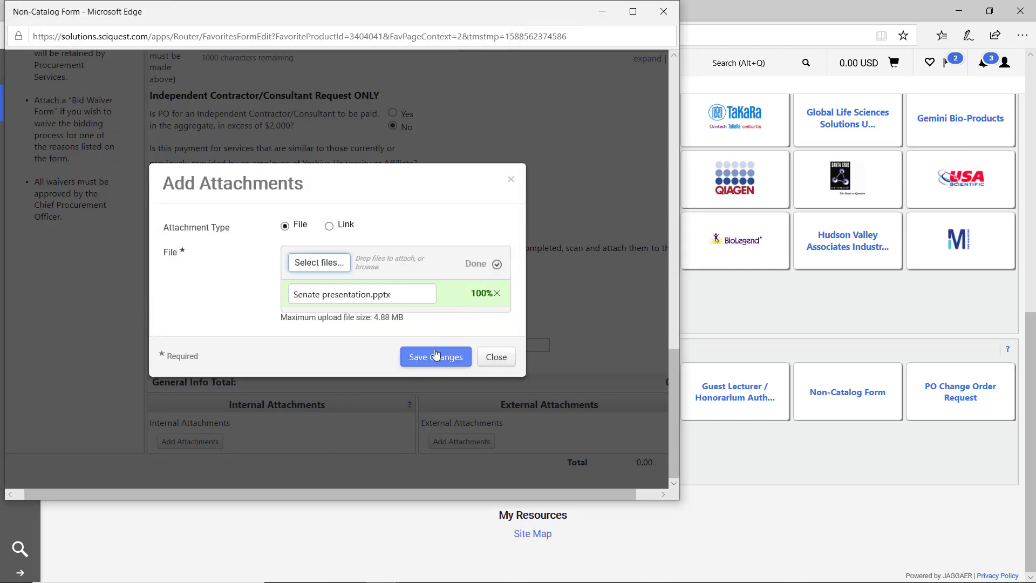
left_click(436, 355)
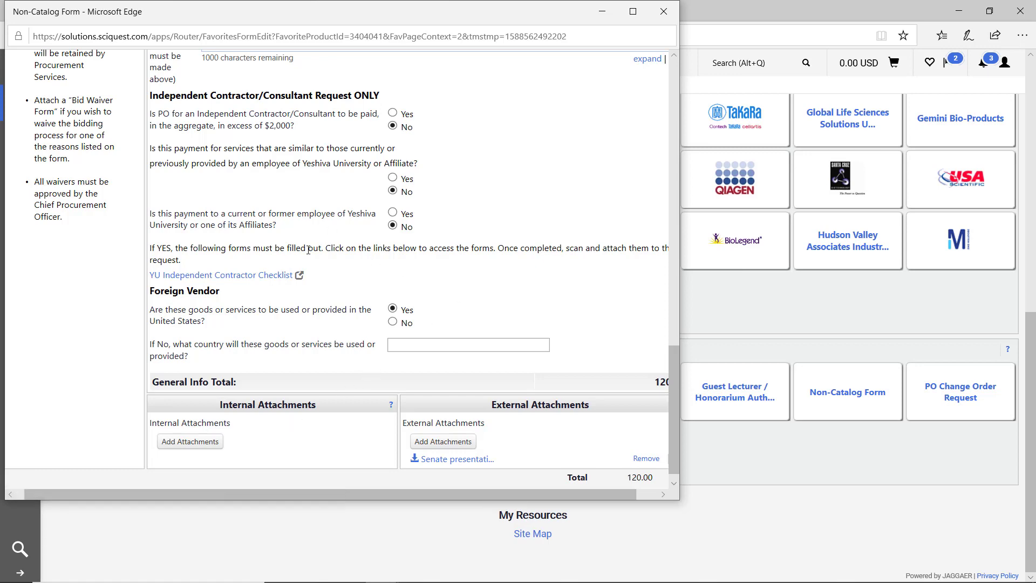
- Add the Beakers non-catalog form (10 at 12.00, 120.00 total) to the cart
scroll(308, 250, "up", 8)
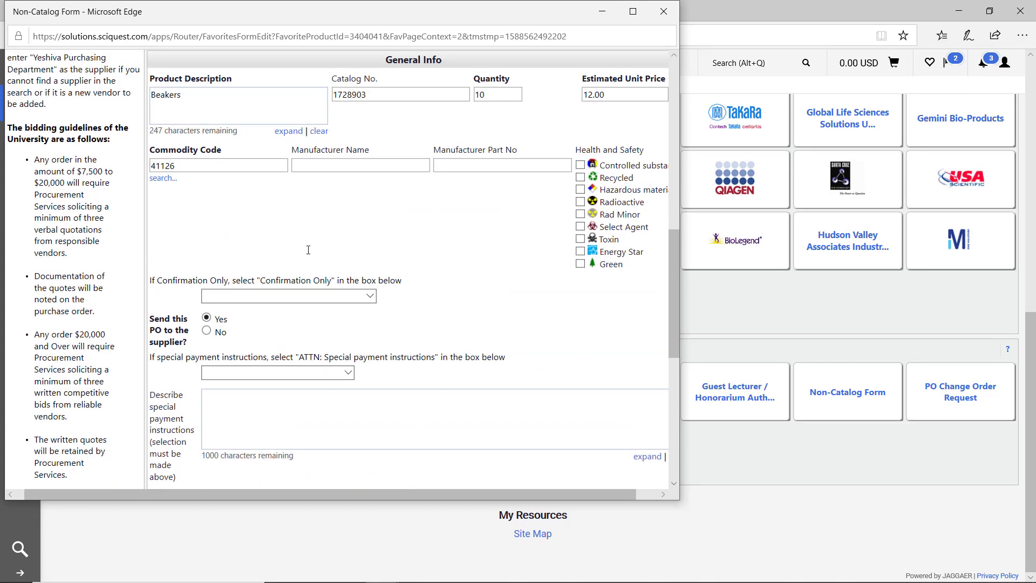
scroll(308, 249, "up", 6)
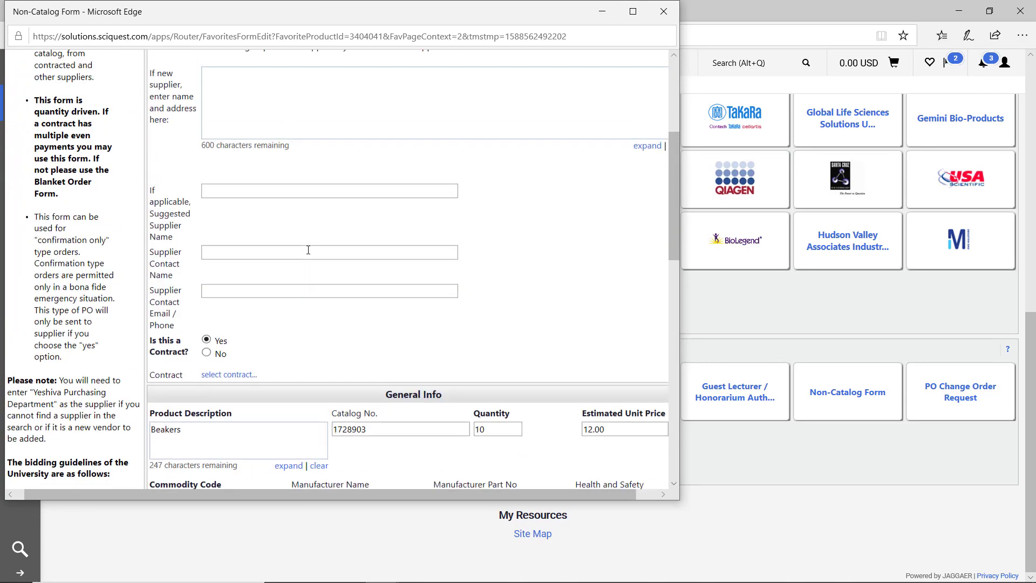
scroll(308, 250, "up", 5)
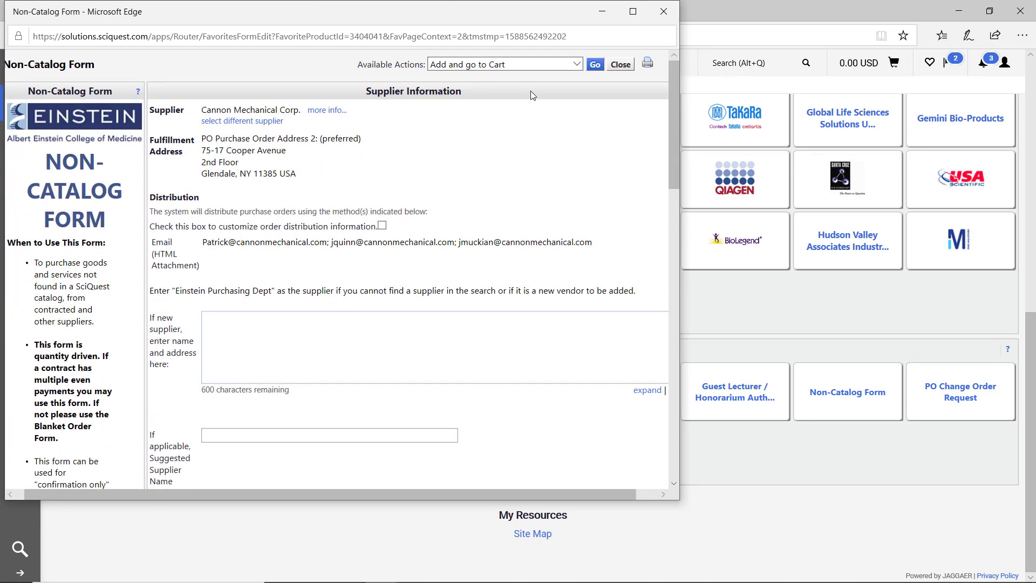
left_click(596, 66)
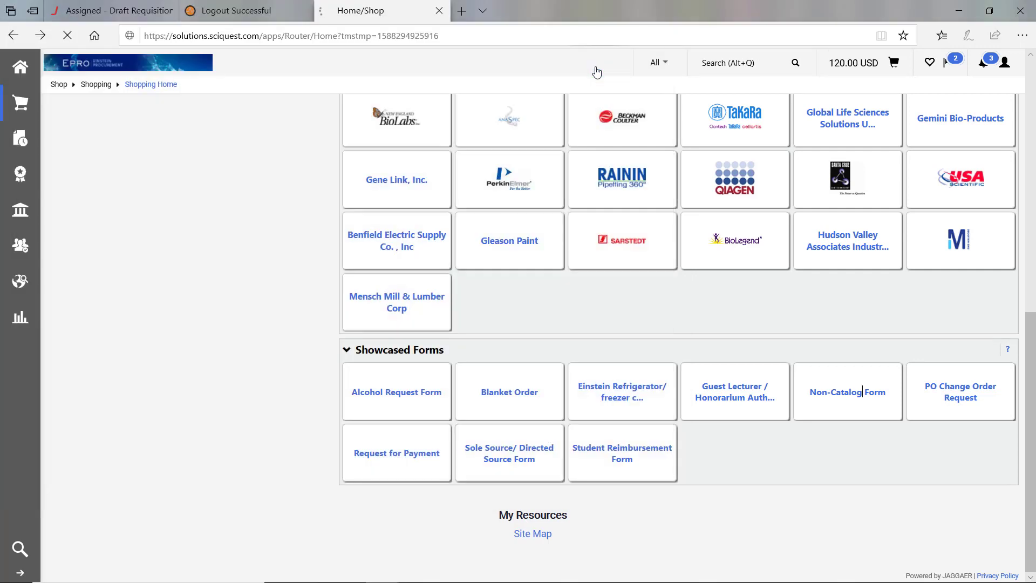
- Give the cart the description 'Testing Non Catalog Form' and proceed to checkout
scroll(452, 251, "down", 3)
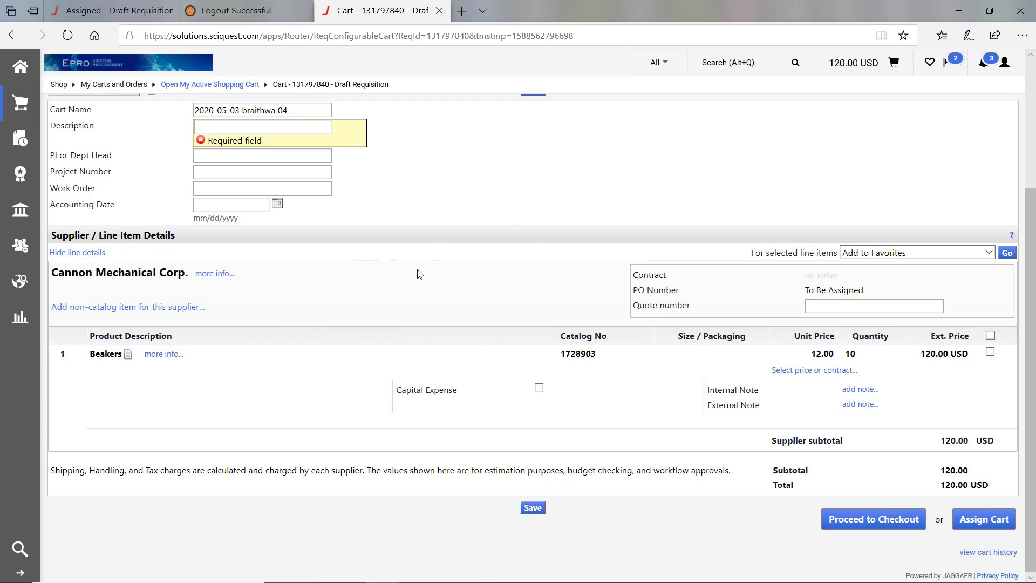
scroll(503, 283, "up", 3)
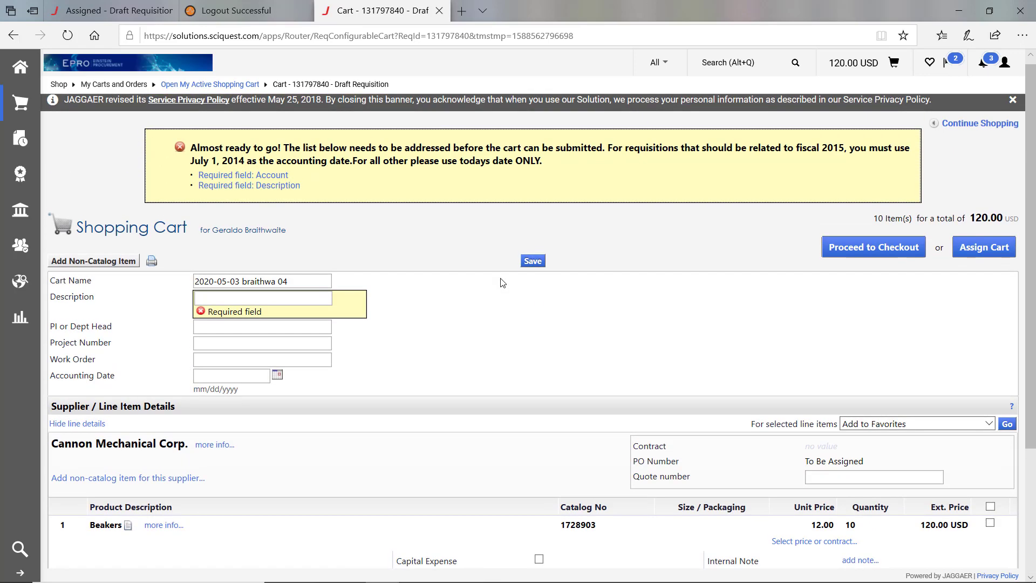
left_click(272, 293)
type("Te")
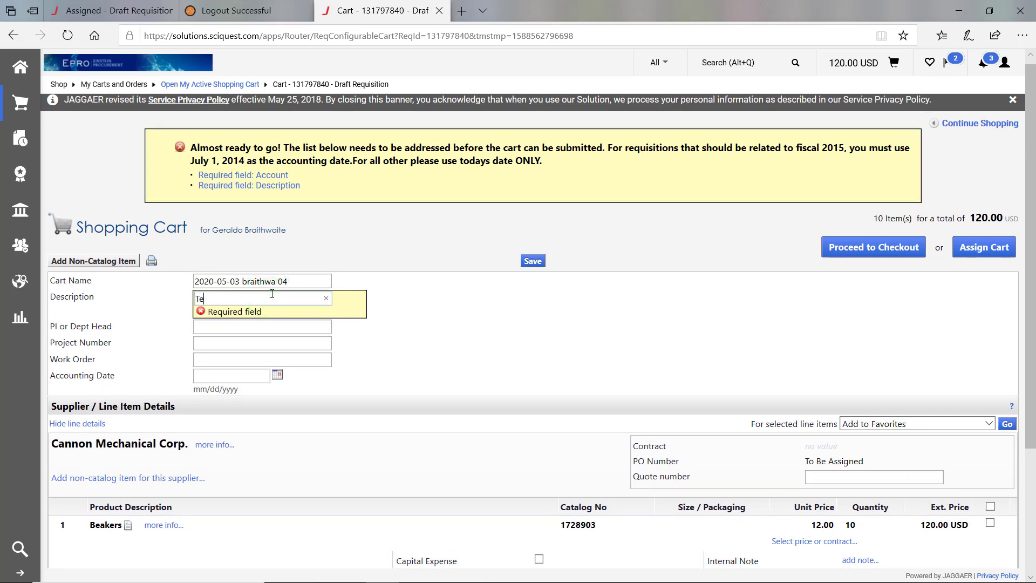
type("sting Non Catalog Form")
left_click(905, 250)
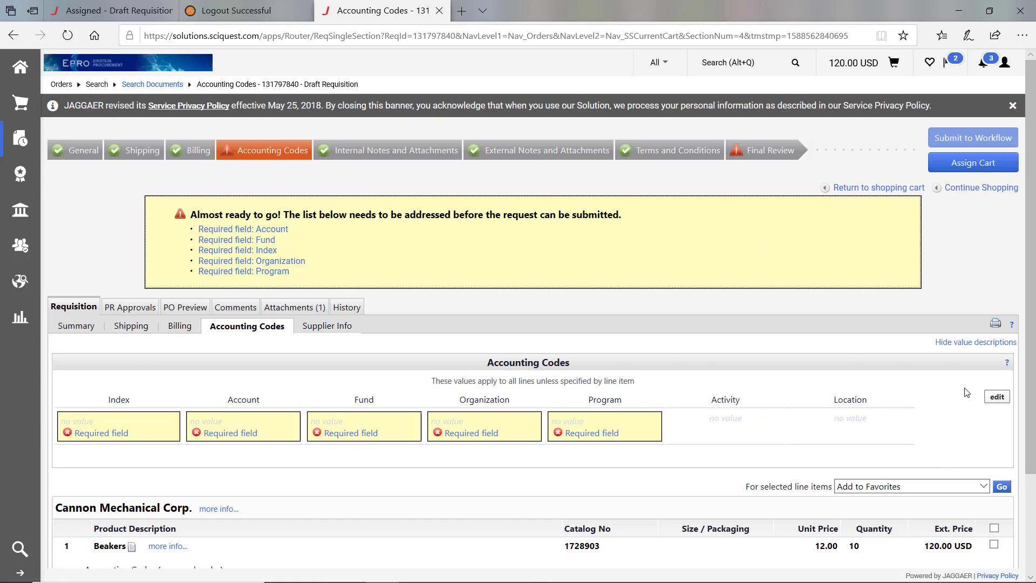
- Enter and save Index 850420, Account 71170, Fund 300000, Organization 850420, Program 60101, correcting the account digits
left_click(998, 398)
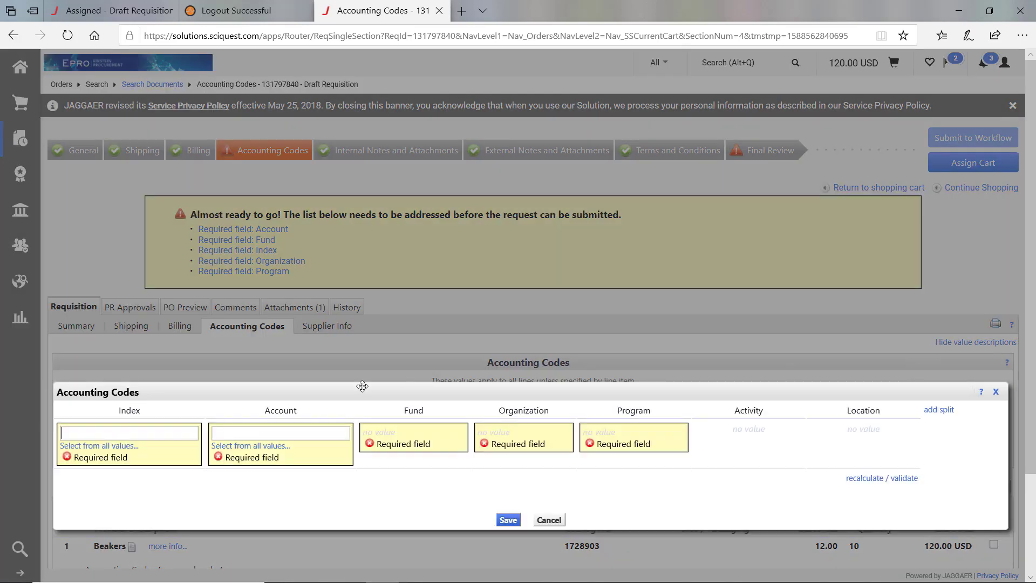
type("85")
type("0420")
type("711")
type("70")
left_click(509, 521)
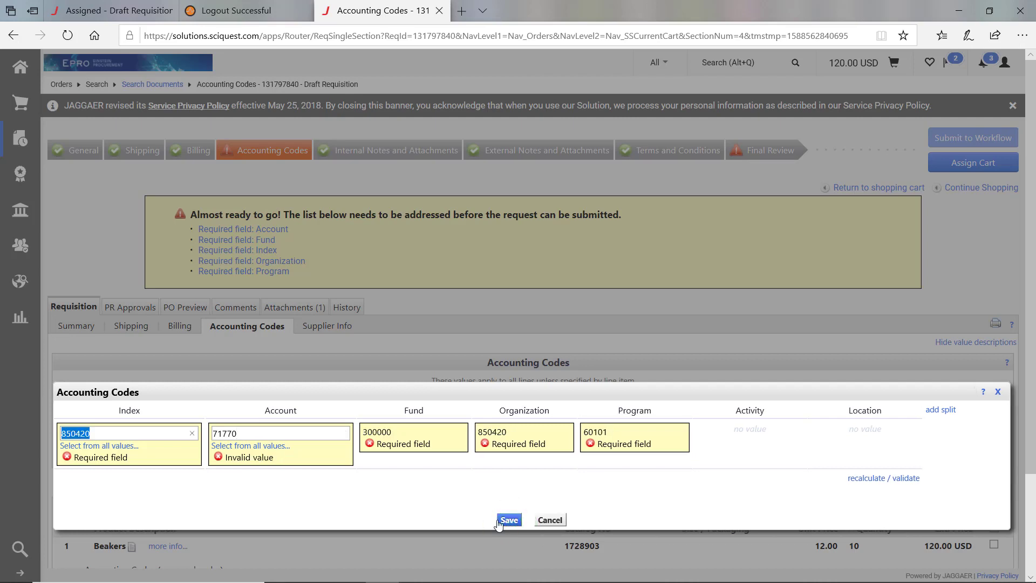
left_click_drag(237, 432, 221, 452)
key("BackSpace")
type("170")
left_click(513, 520)
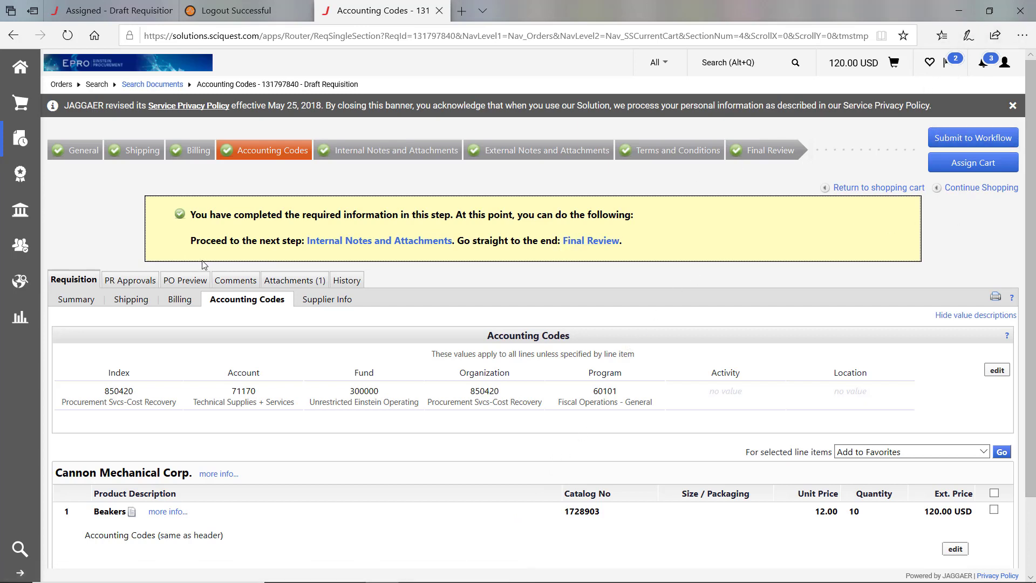
- Review the PR Approvals, Attachments (1) and History tabs, then submit requisition 131797840 to workflow
left_click(134, 282)
left_click(123, 279)
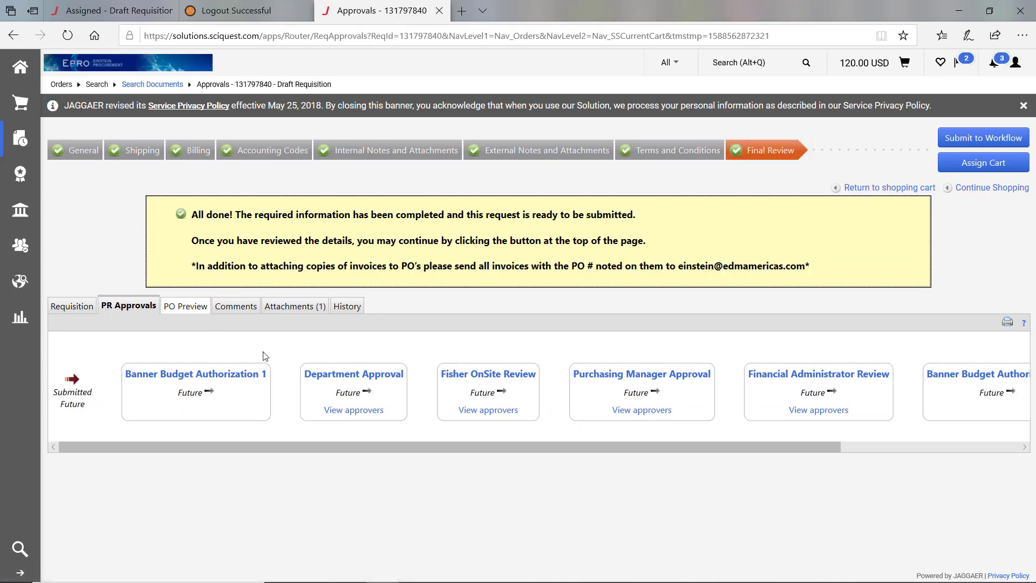
left_click_drag(373, 445, 291, 457)
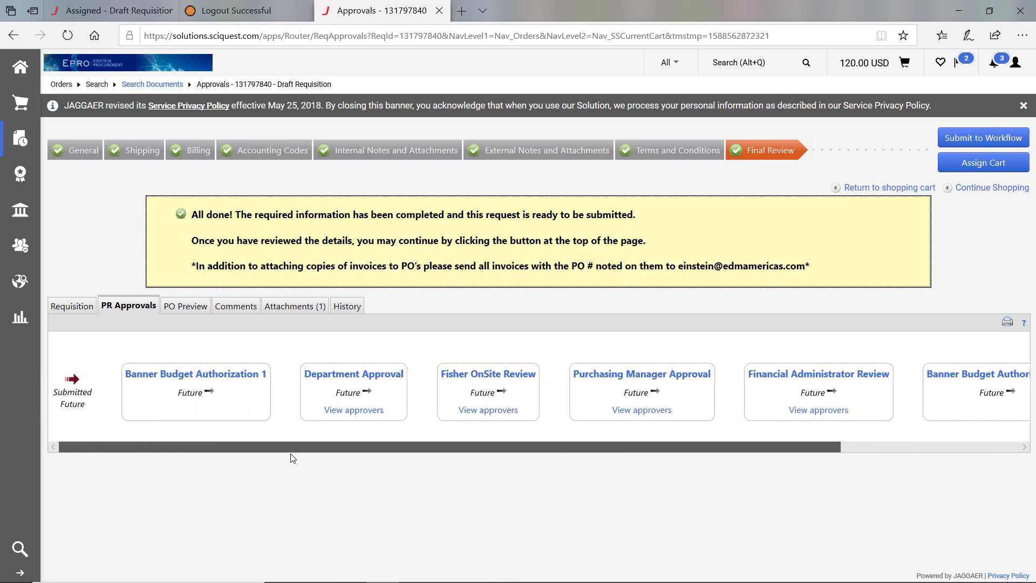
left_click(289, 305)
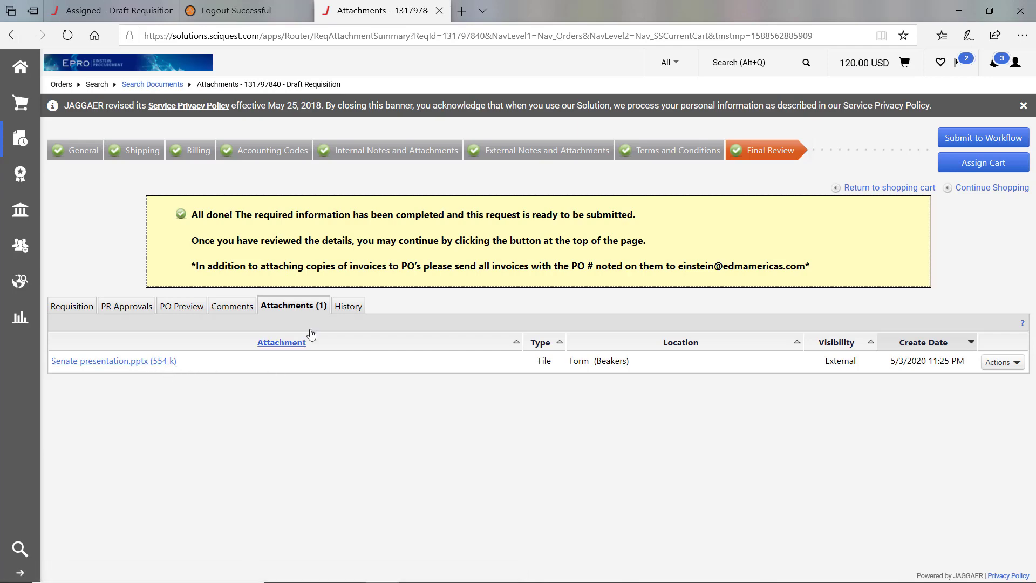
left_click(357, 305)
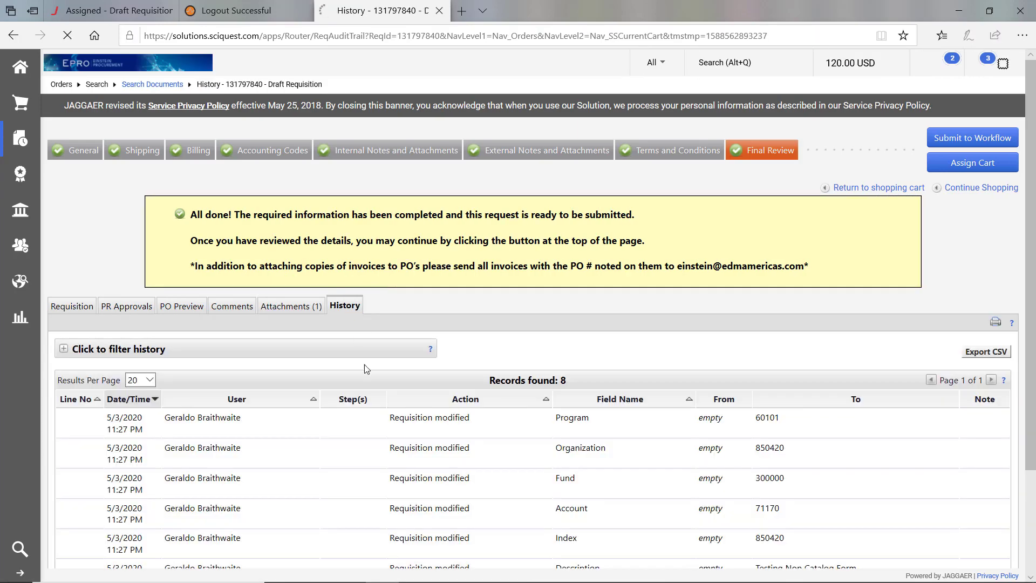
scroll(372, 378, "down", 3)
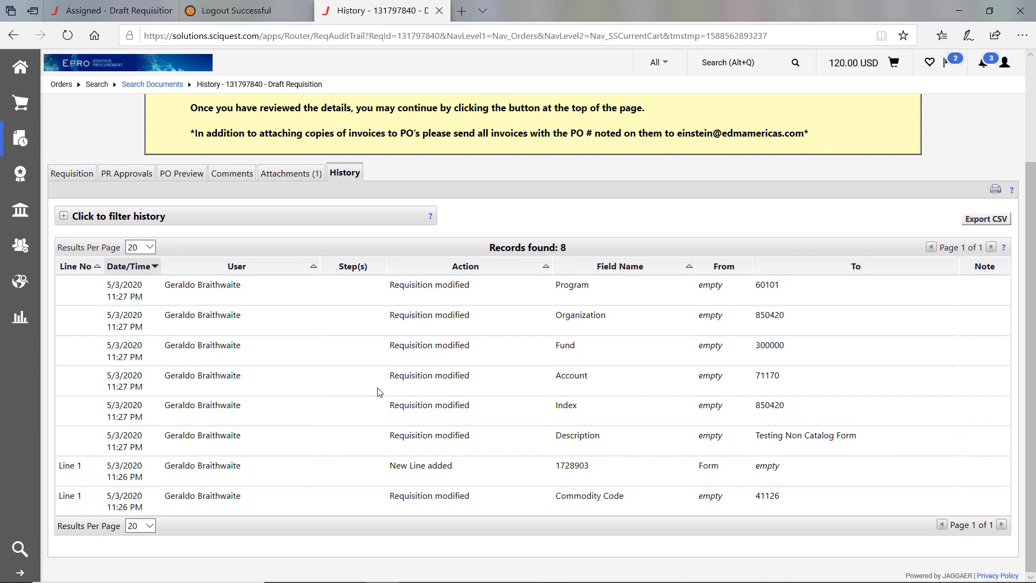
scroll(378, 388, "up", 3)
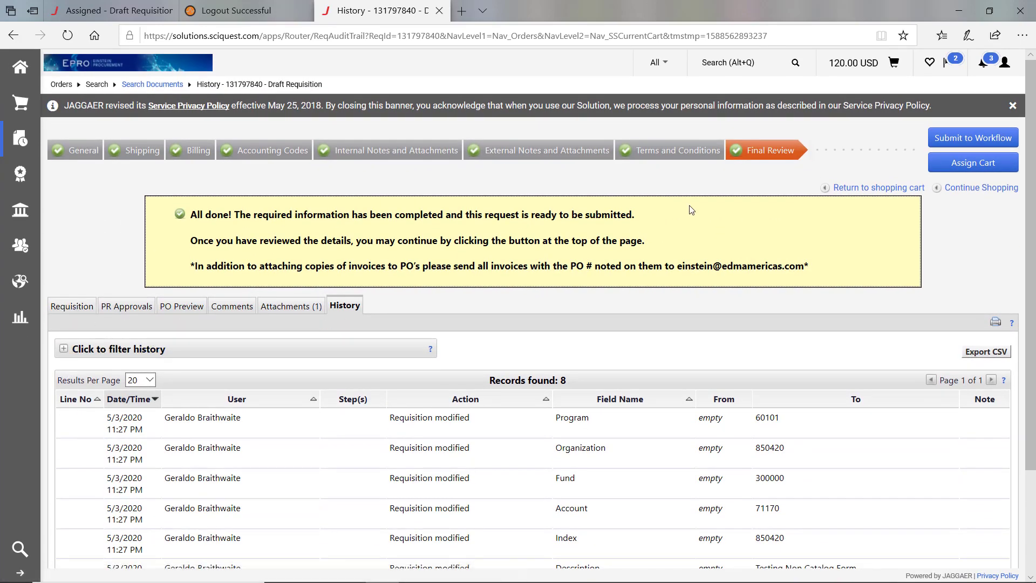
left_click(965, 139)
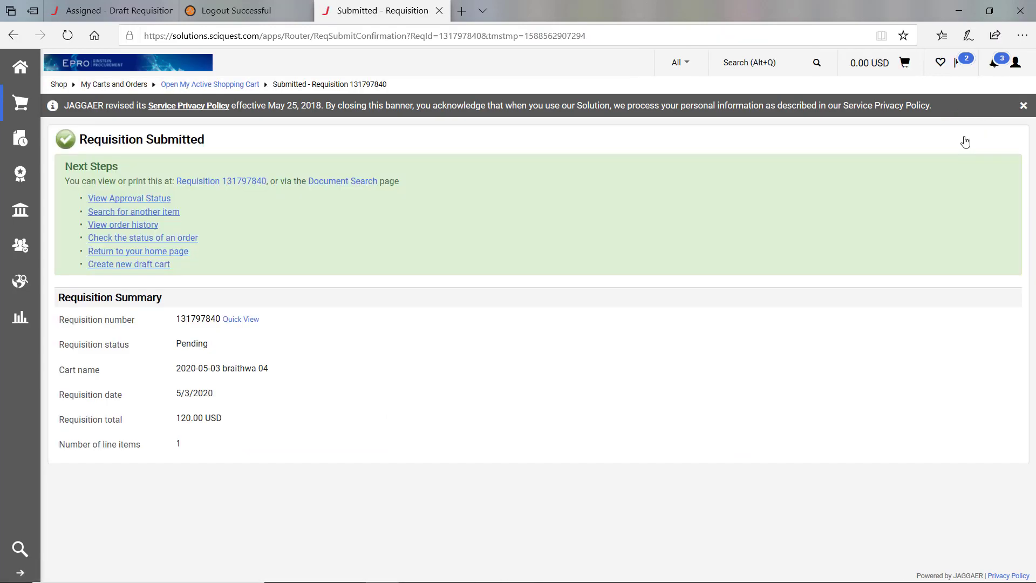
- Confirm the cart is empty at 0.00 USD and open a new Blanket Order form
left_click(131, 66)
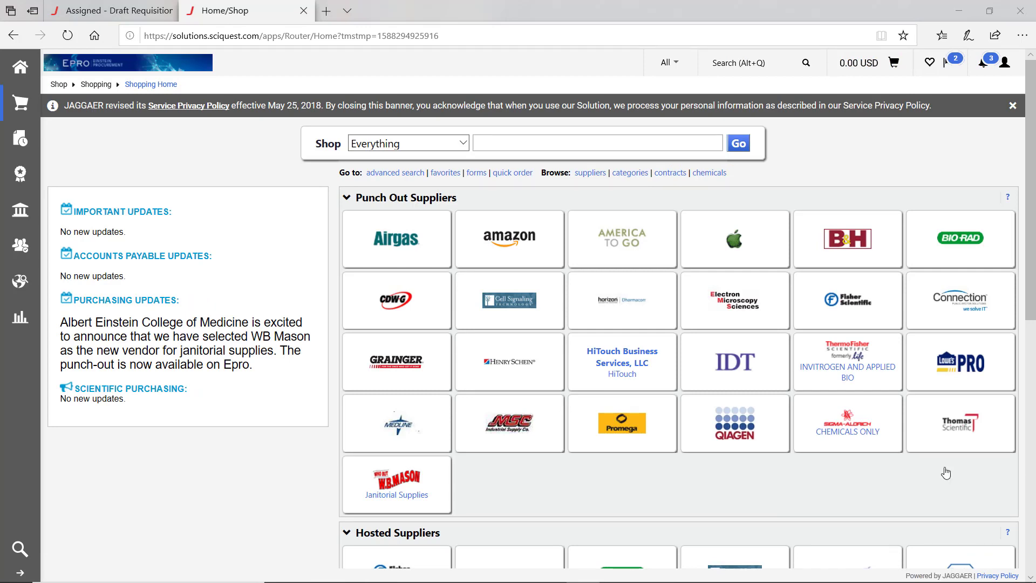
scroll(863, 521, "down", 8)
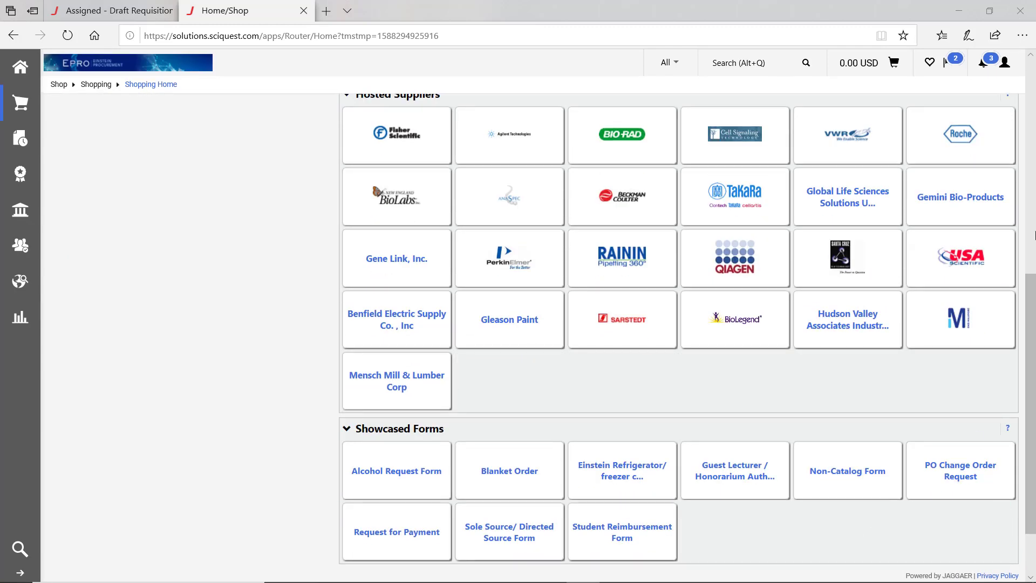
left_click(867, 70)
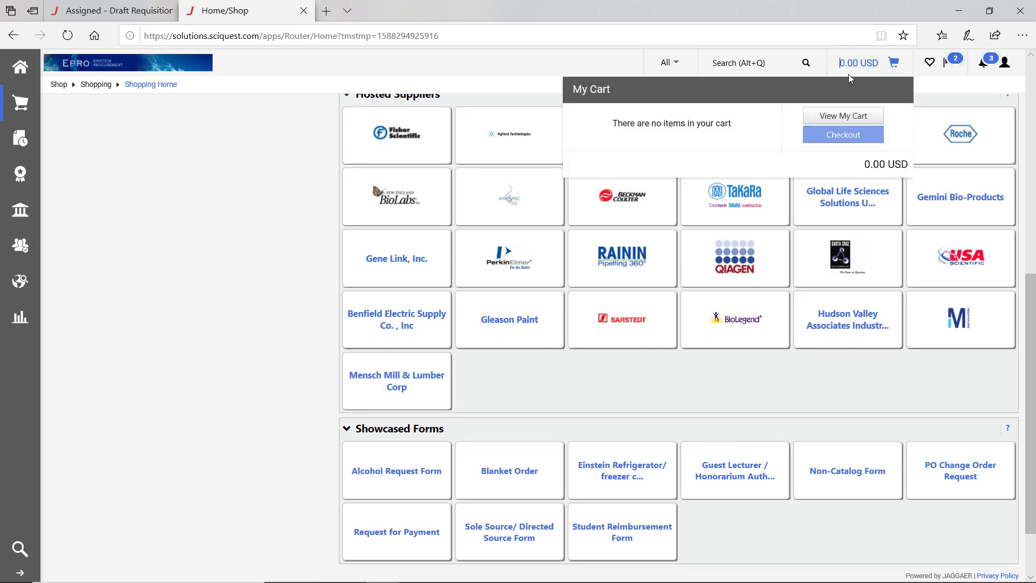
scroll(575, 373, "down", 2)
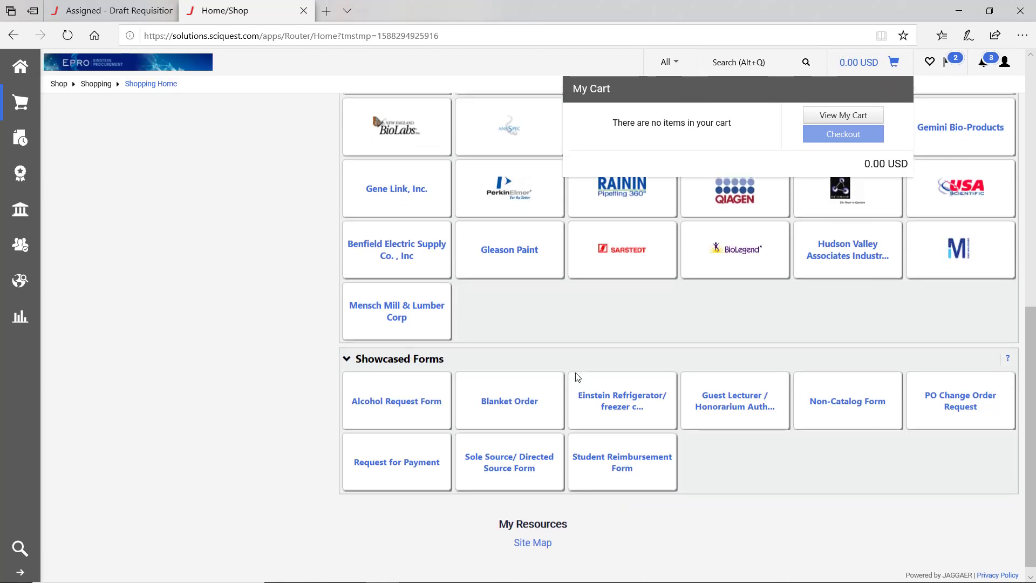
left_click(495, 405)
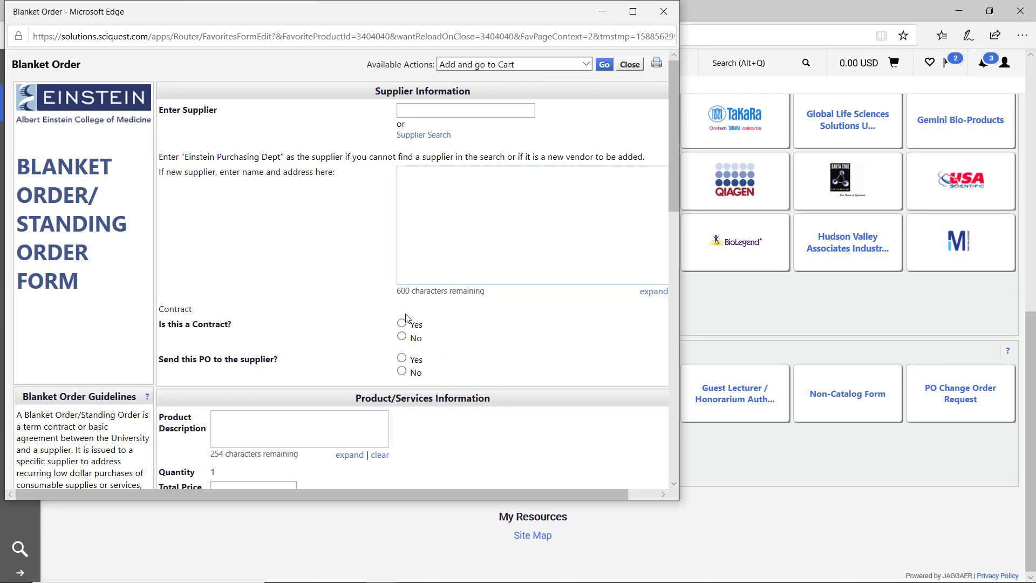
- Set the blanket order's supplier to ReadyRefresh by Nestle
scroll(370, 313, "down", 1)
scroll(370, 312, "down", 4)
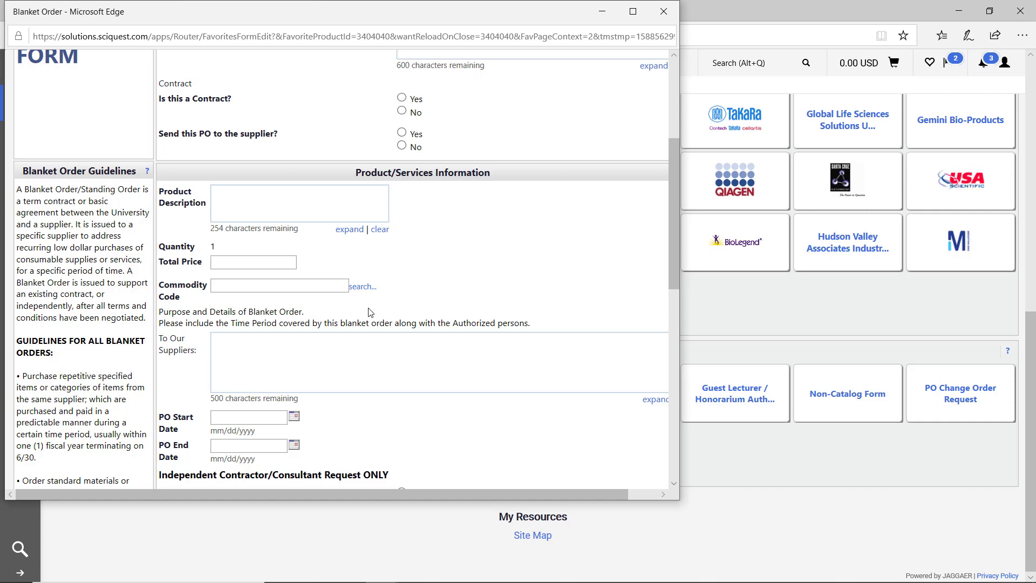
scroll(370, 313, "up", 4)
left_click(446, 113)
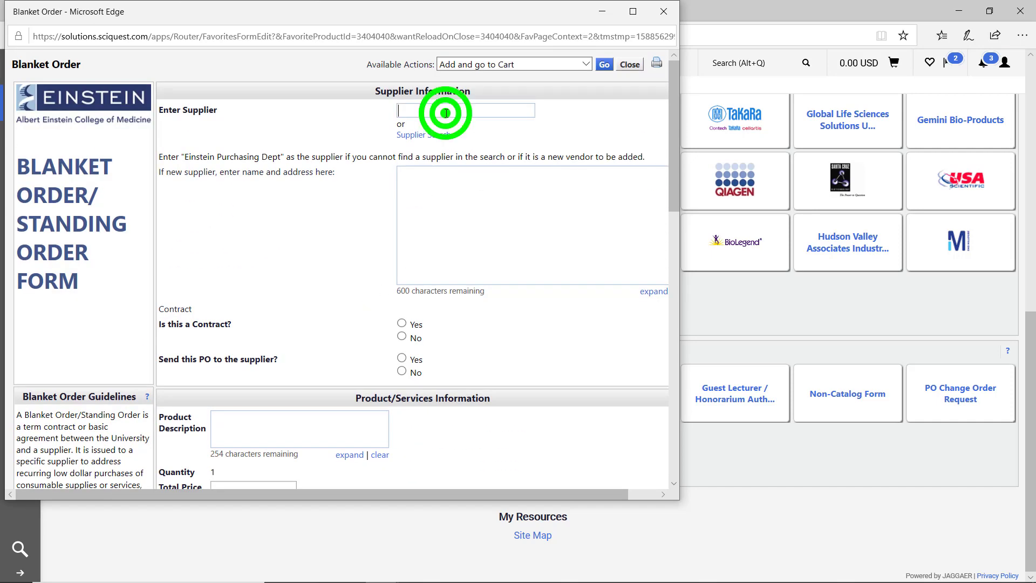
type("Ready")
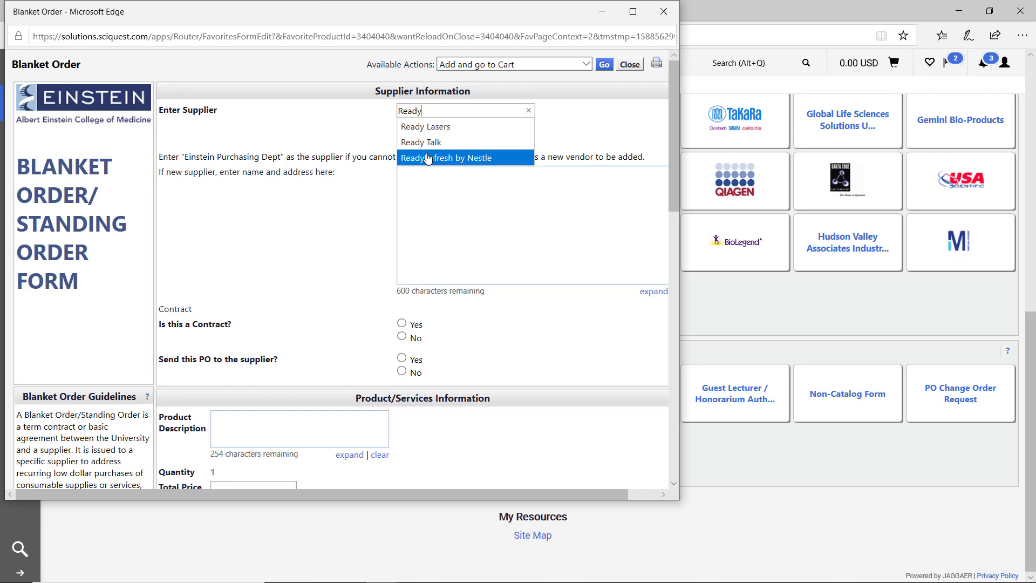
left_click(428, 158)
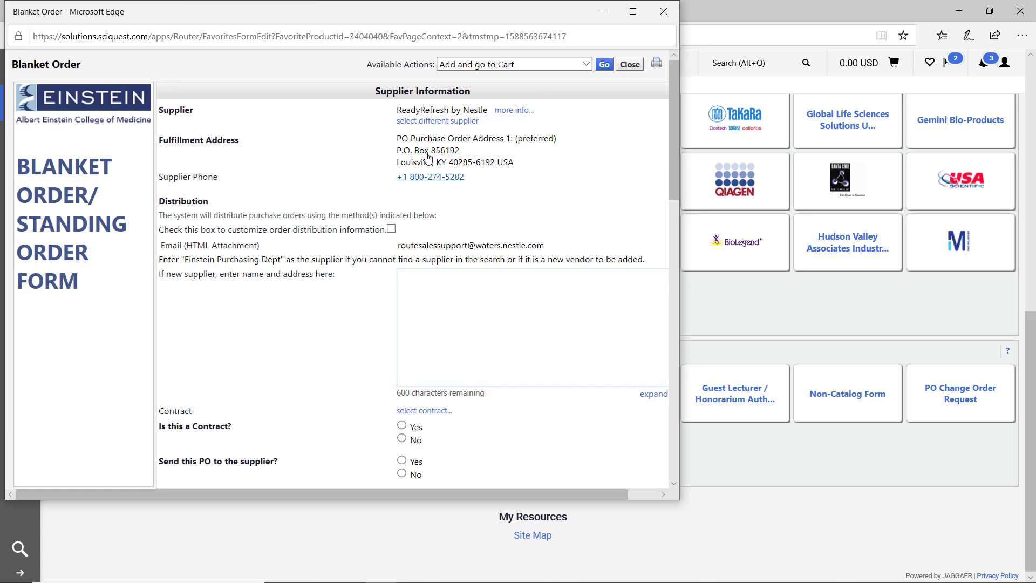
- Answer Yes to 'Is this a Contract?' and Yes to 'Send this PO to the supplier?'
scroll(428, 157, "down", 1)
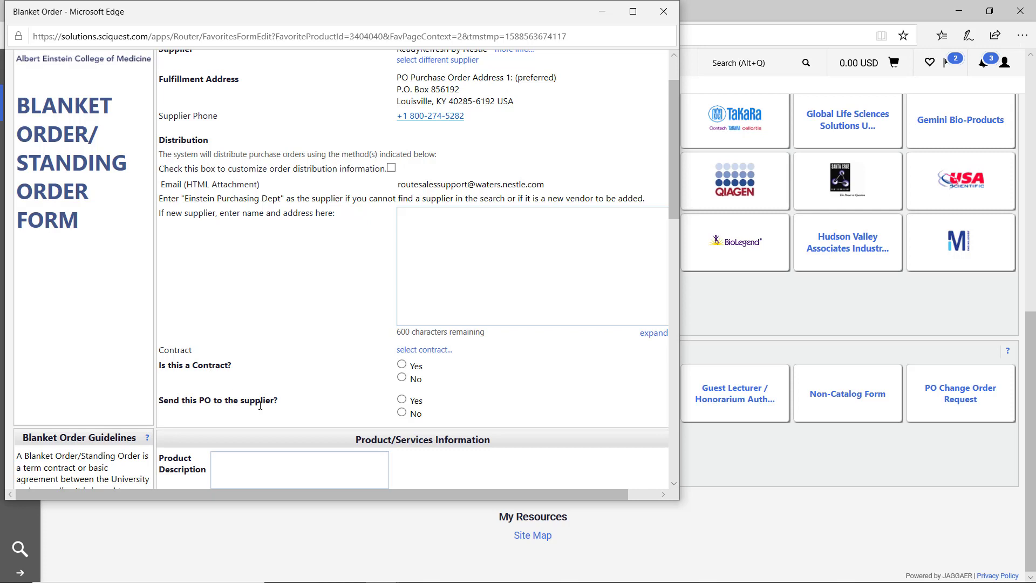
left_click(402, 365)
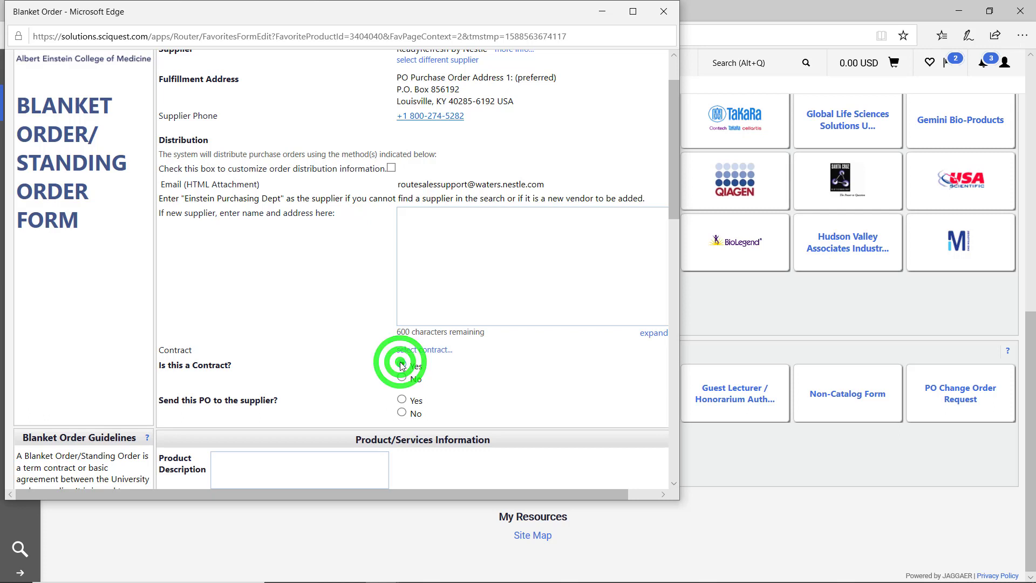
scroll(349, 408, "down", 1)
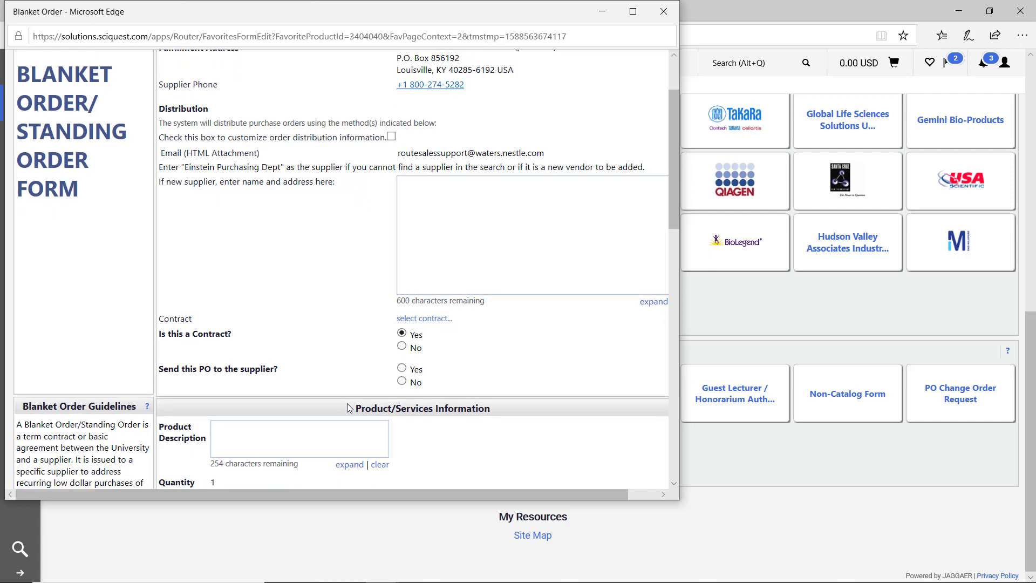
scroll(349, 408, "down", 1)
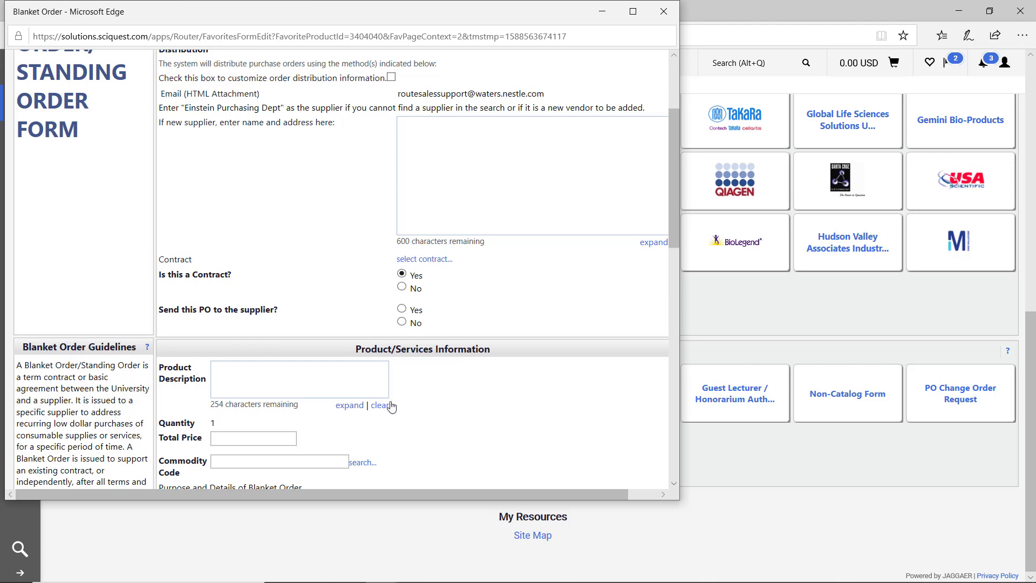
left_click(403, 311)
left_click(272, 383)
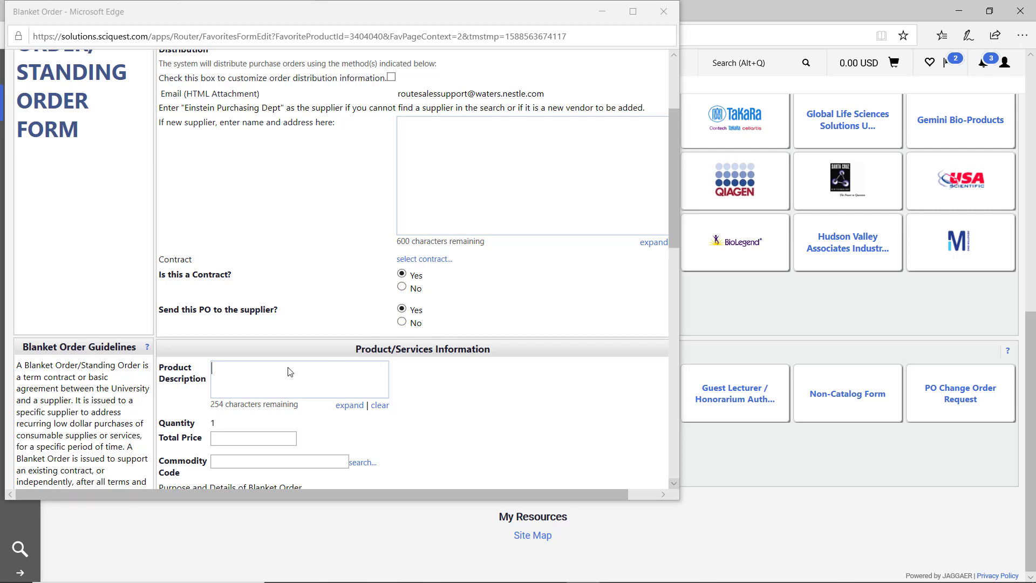
- Enter product description 'Bottled water expenses for 2020' with a total price of 1000.00
left_click(260, 371)
type("Bot")
type("tled water ex")
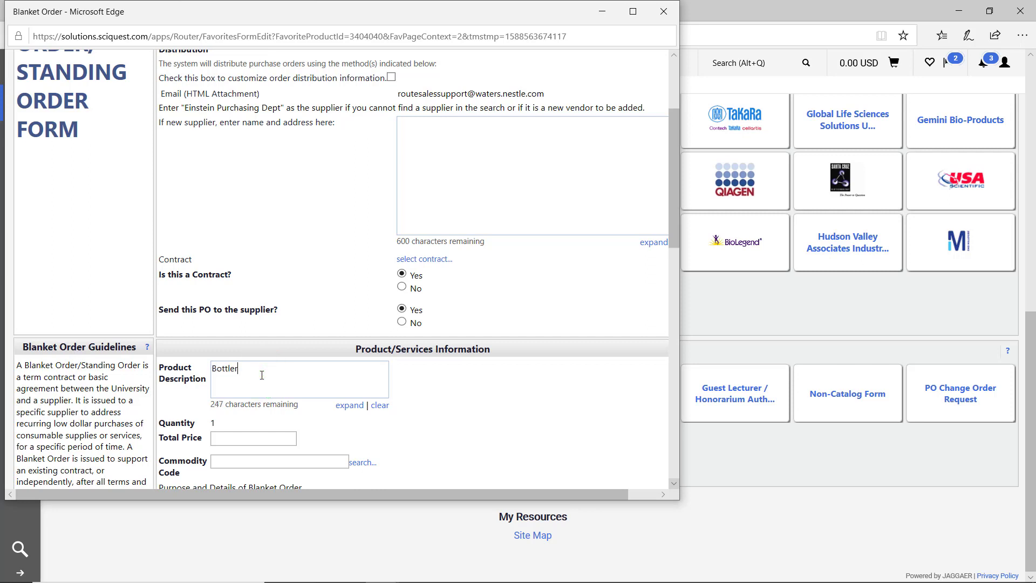
type("penses for 2020")
left_click(225, 437)
type("1000.00")
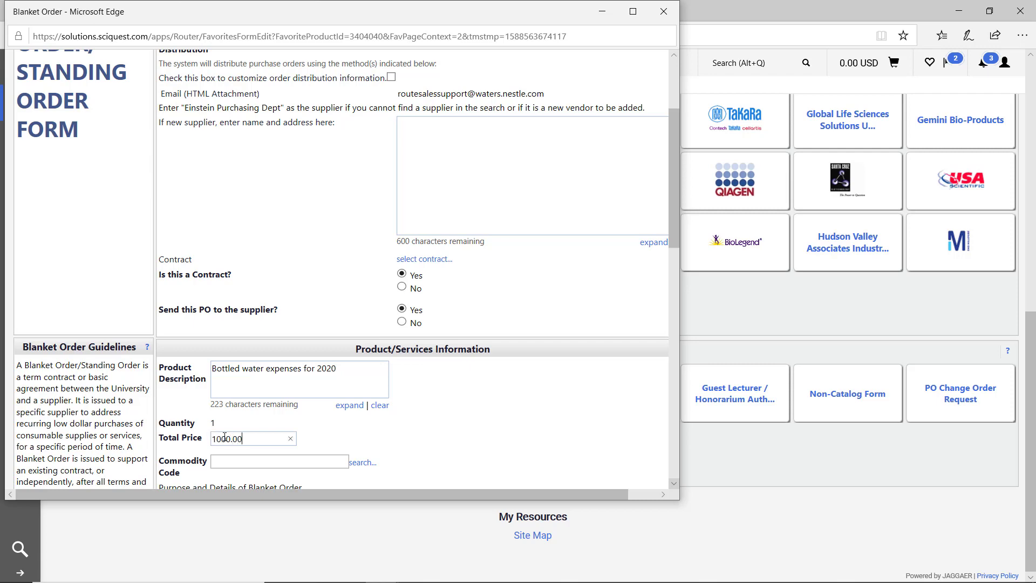
scroll(224, 437, "down", 2)
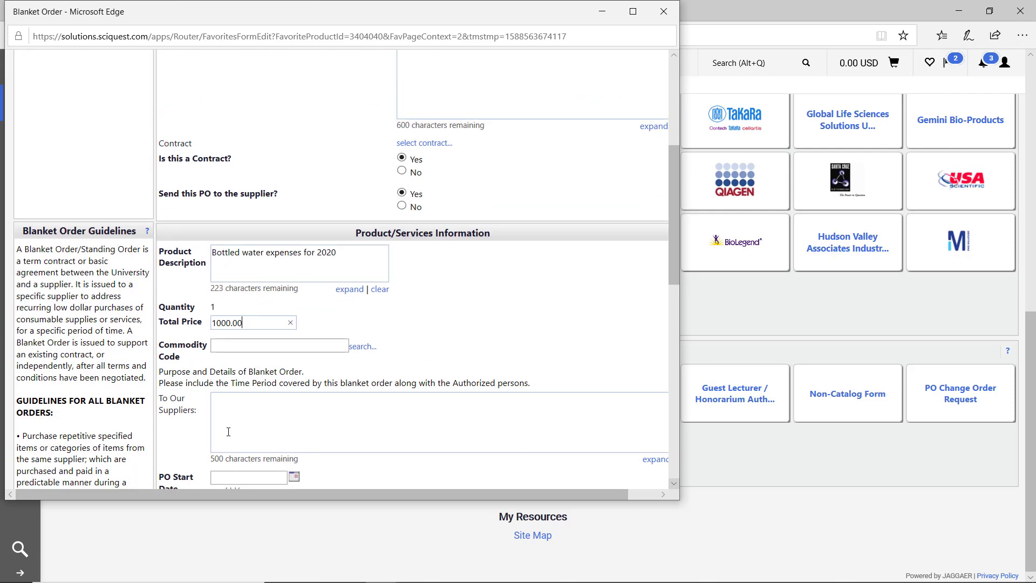
left_click(363, 347)
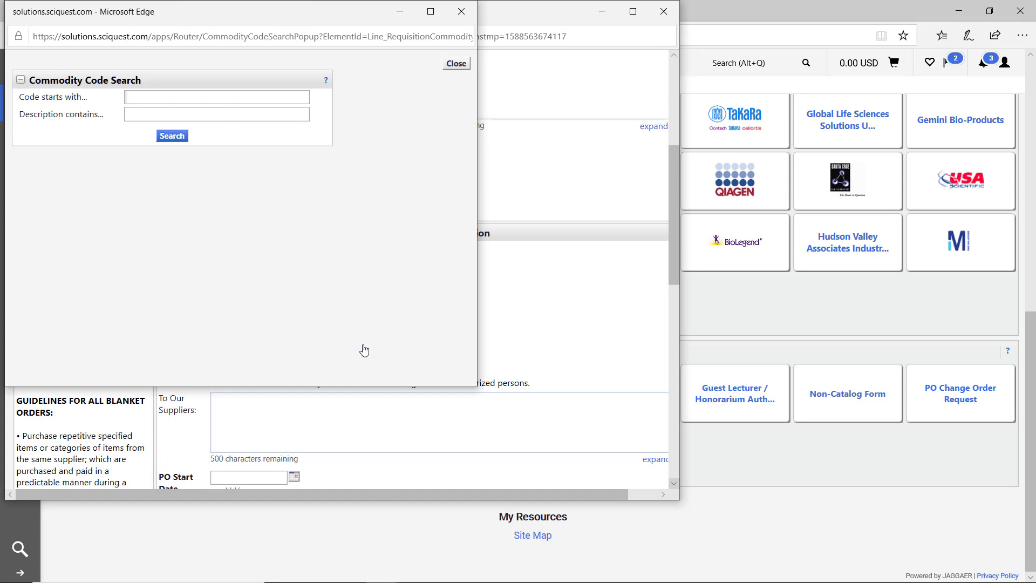
- Search commodity codes by description, refining 'Water' to 'Beverage', and select 50018 Beverages
left_click(157, 109)
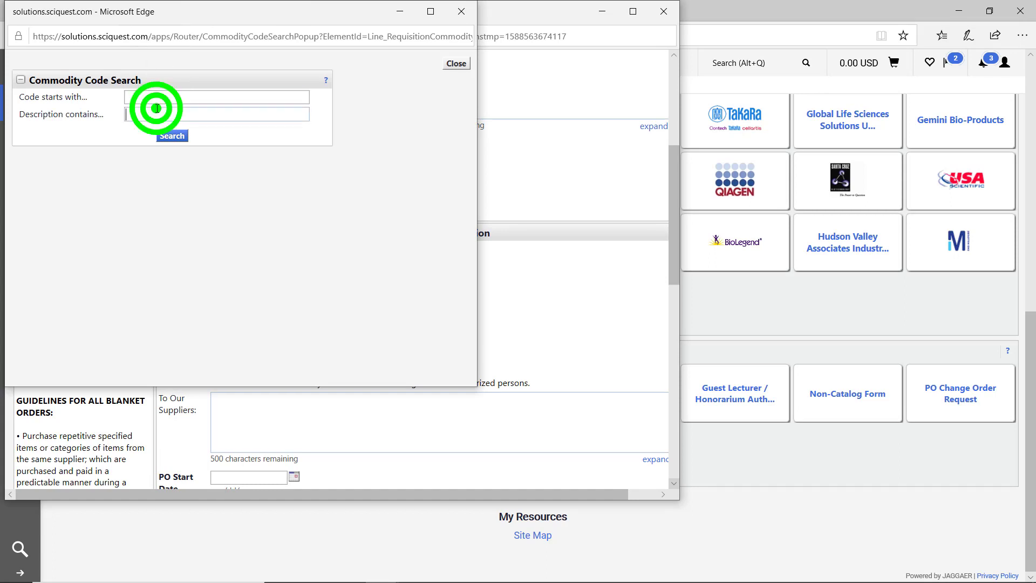
left_click(155, 130)
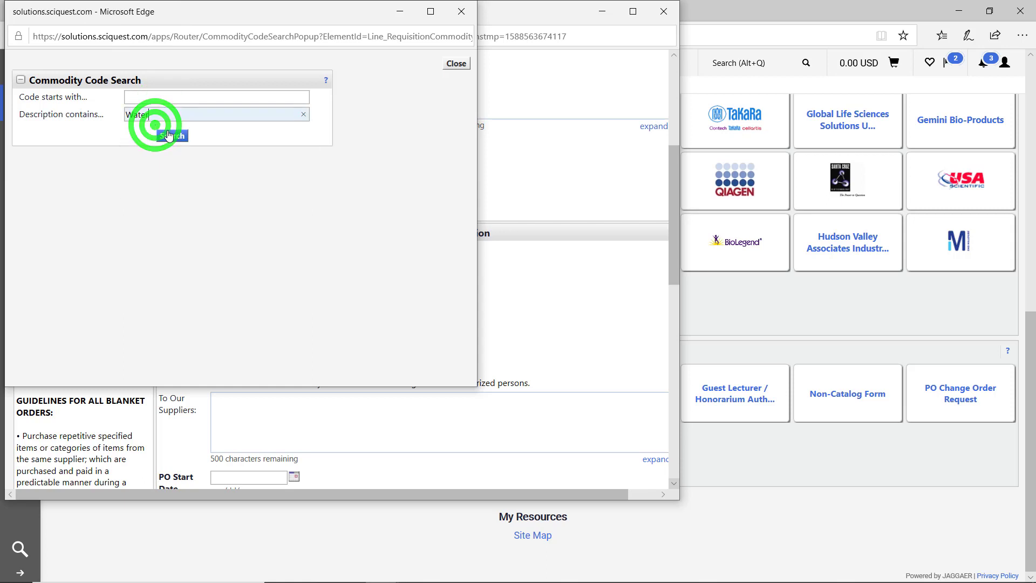
left_click(168, 135)
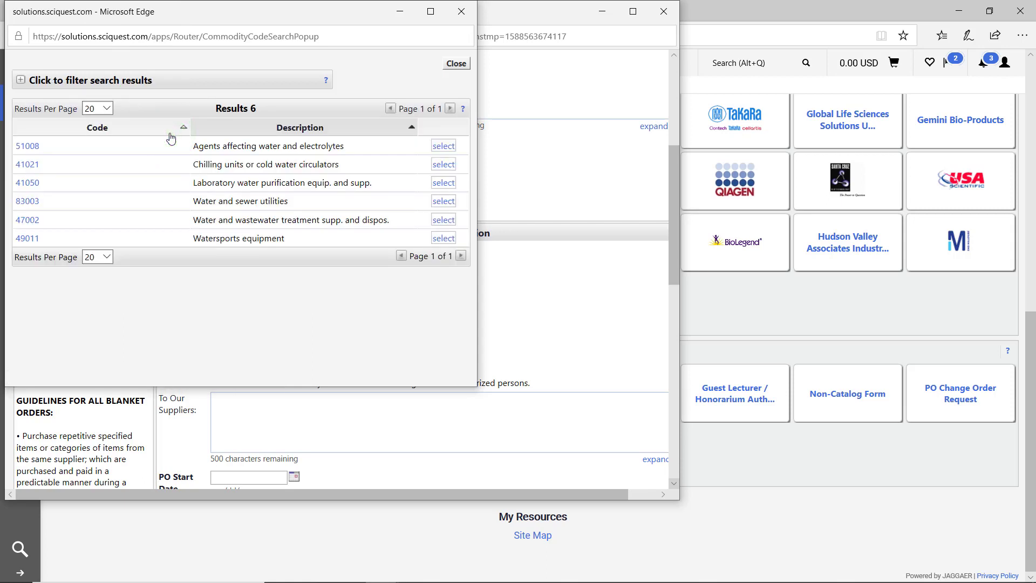
left_click(131, 84)
double_click(180, 114)
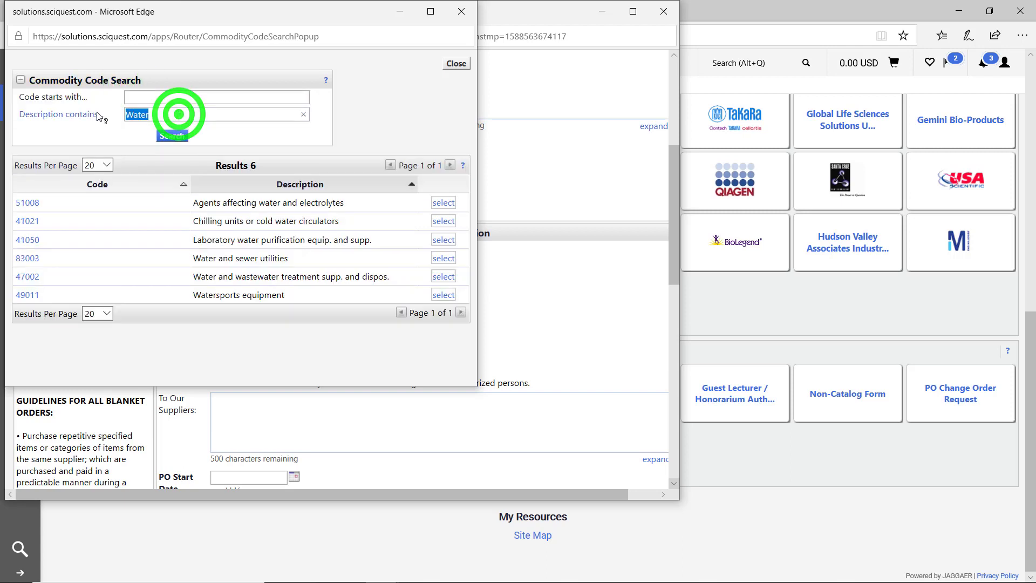
type("Beverage")
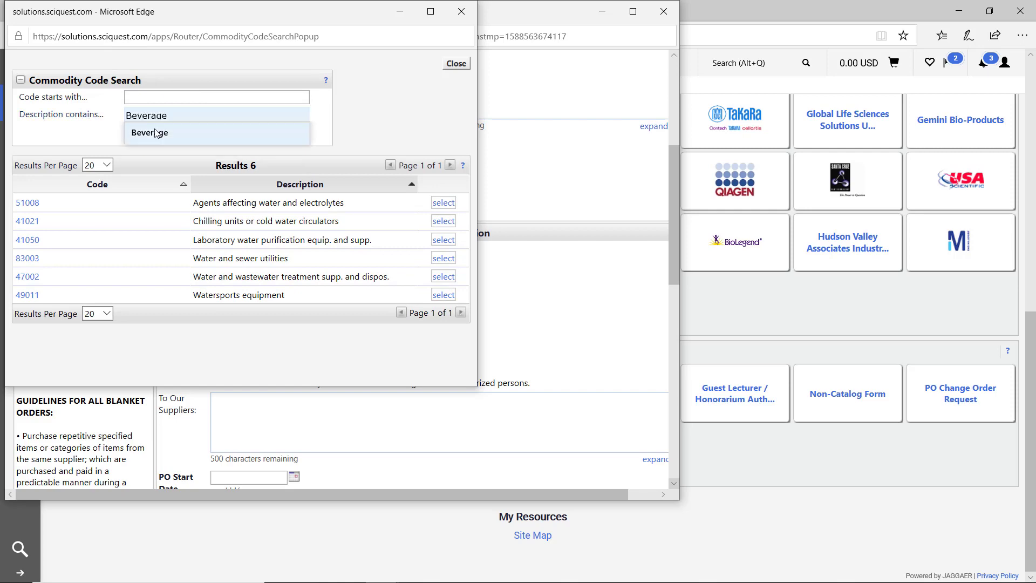
left_click(155, 130)
left_click(174, 136)
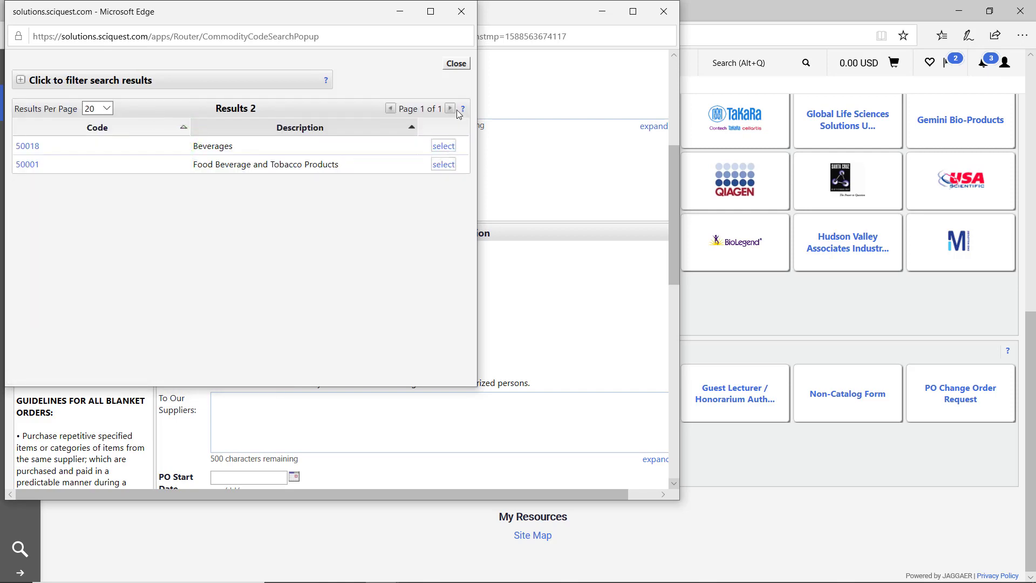
left_click(448, 146)
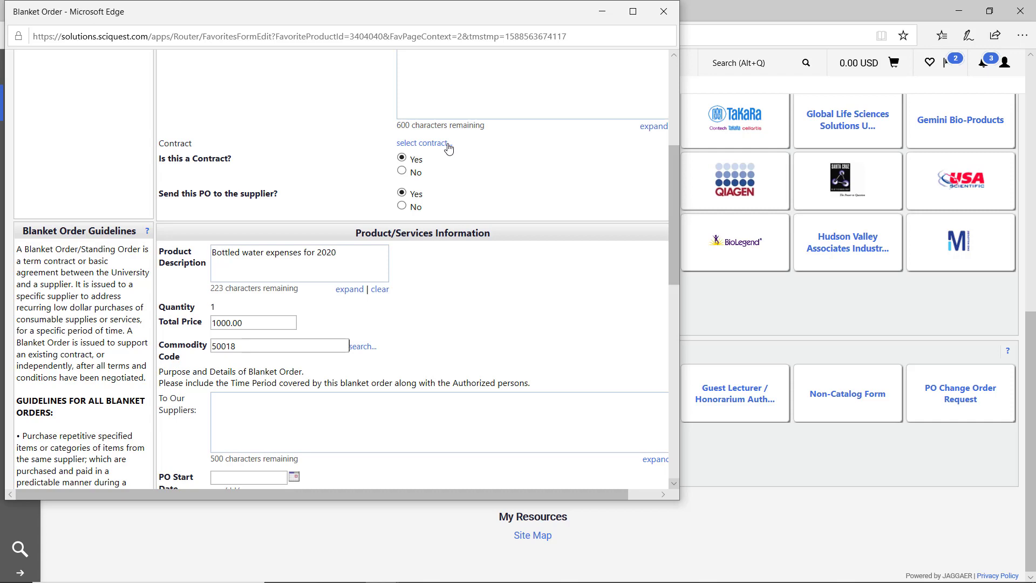
scroll(239, 300, "down", 3)
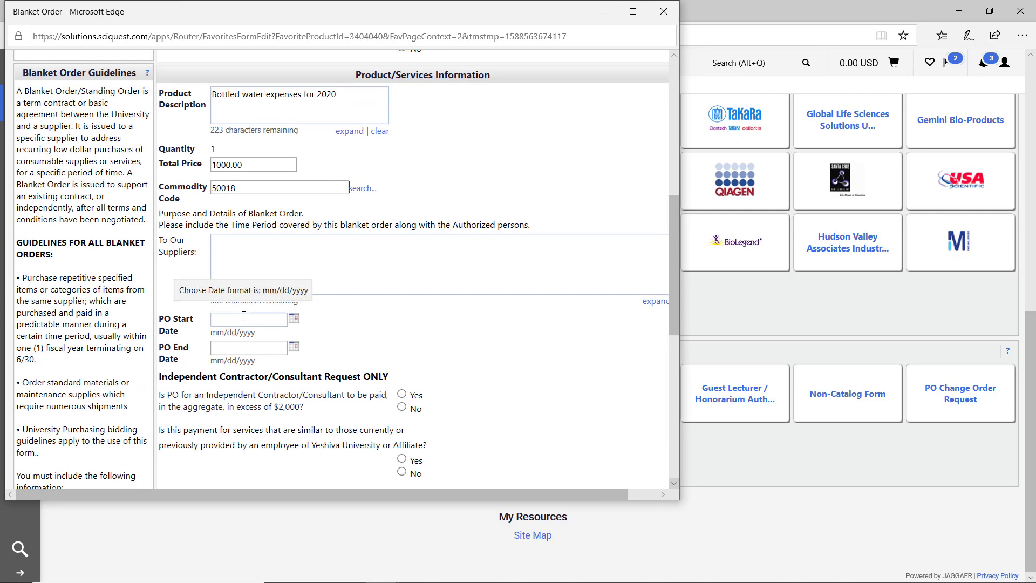
- Set PO Start Date to 05/01/2020 and PO End Date to 12/31/2020
left_click(259, 324)
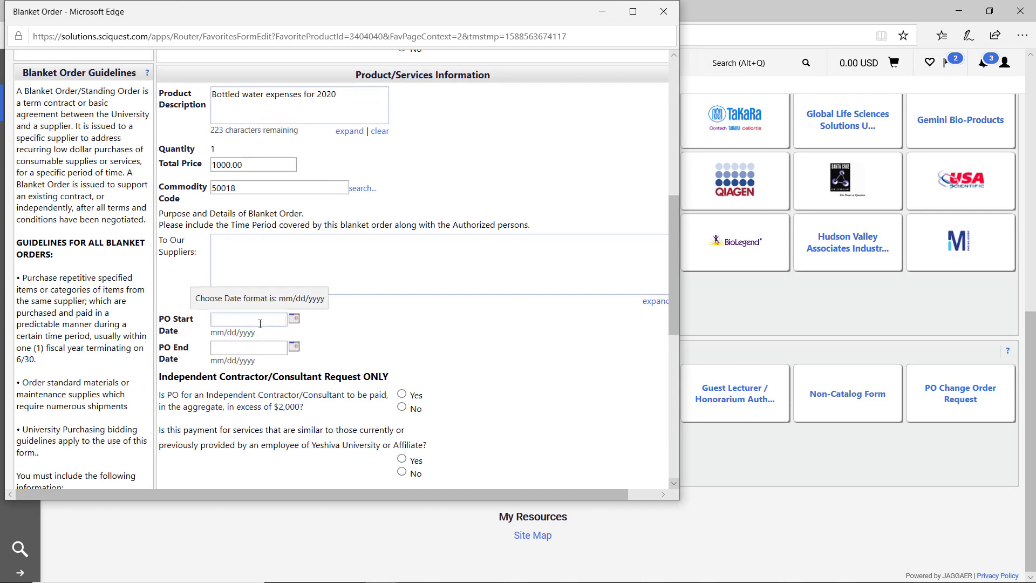
type("05/10")
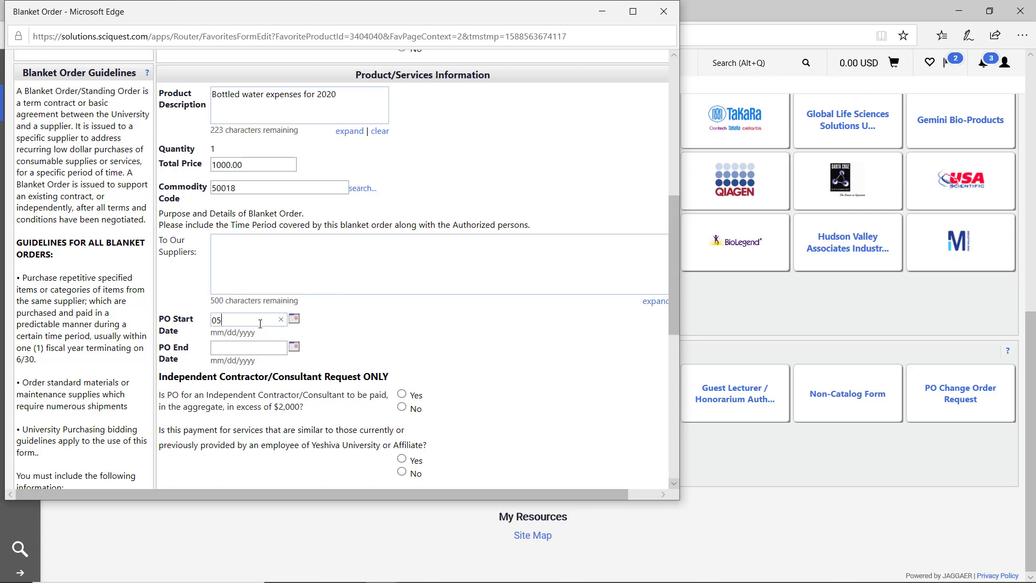
key("BackSpace")
key("BackSpace")
type("01/2020")
key("Tab")
type("12/31/2020")
scroll(388, 335, "down", 4)
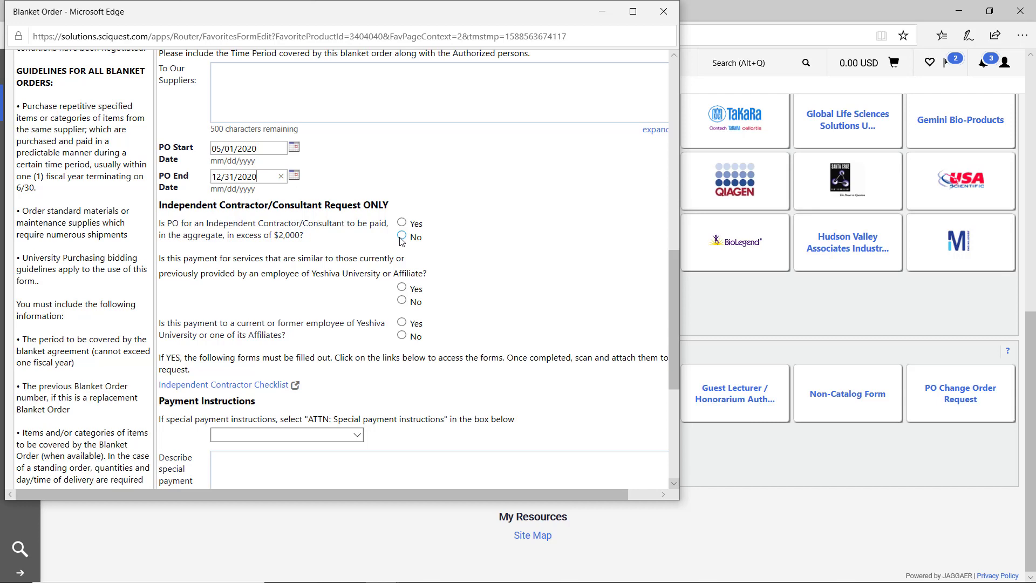
- Answer No to all three independent-contractor questions
left_click(401, 237)
left_click(401, 300)
left_click(402, 335)
scroll(385, 323, "down", 2)
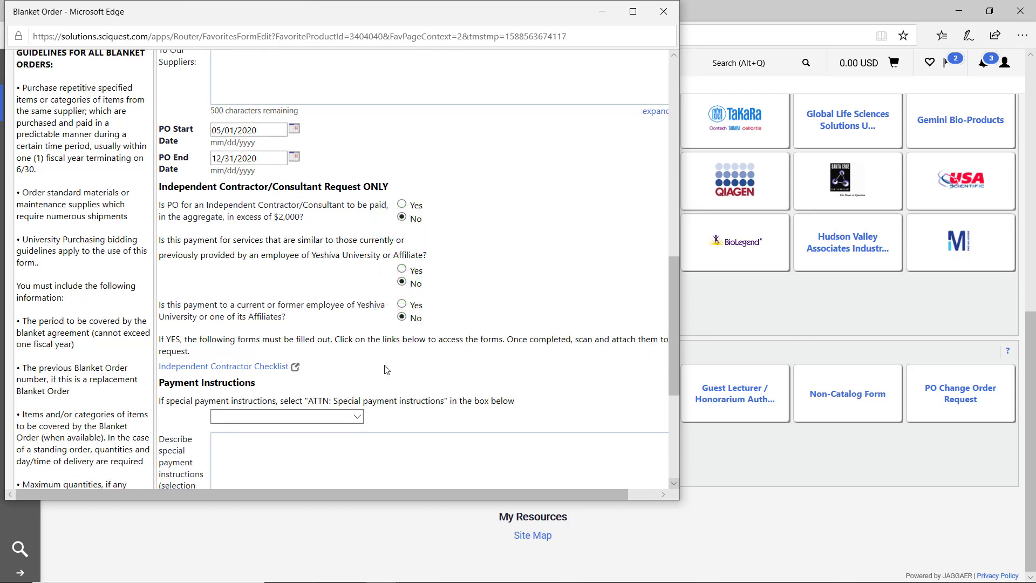
scroll(385, 371, "down", 1)
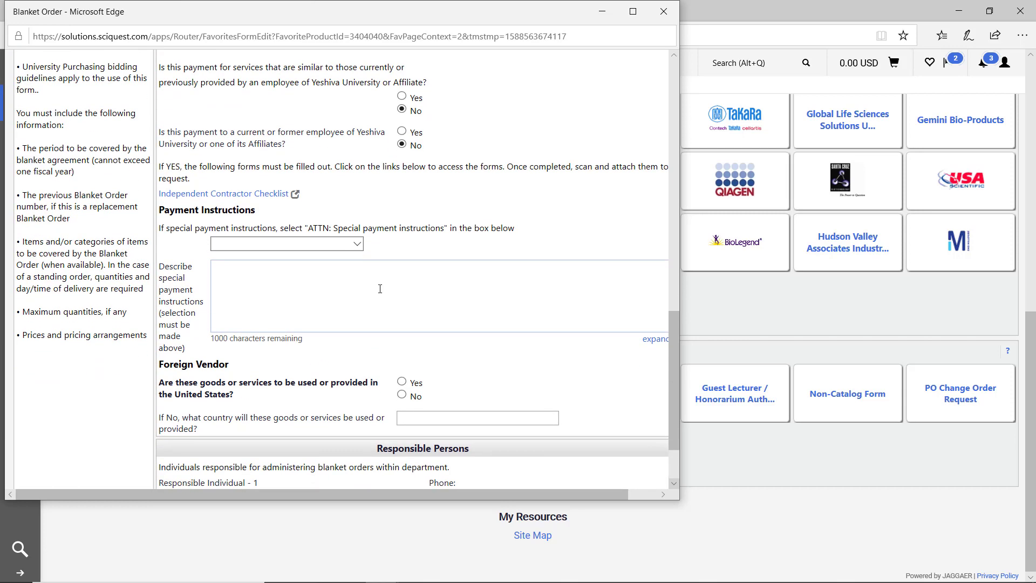
left_click(344, 245)
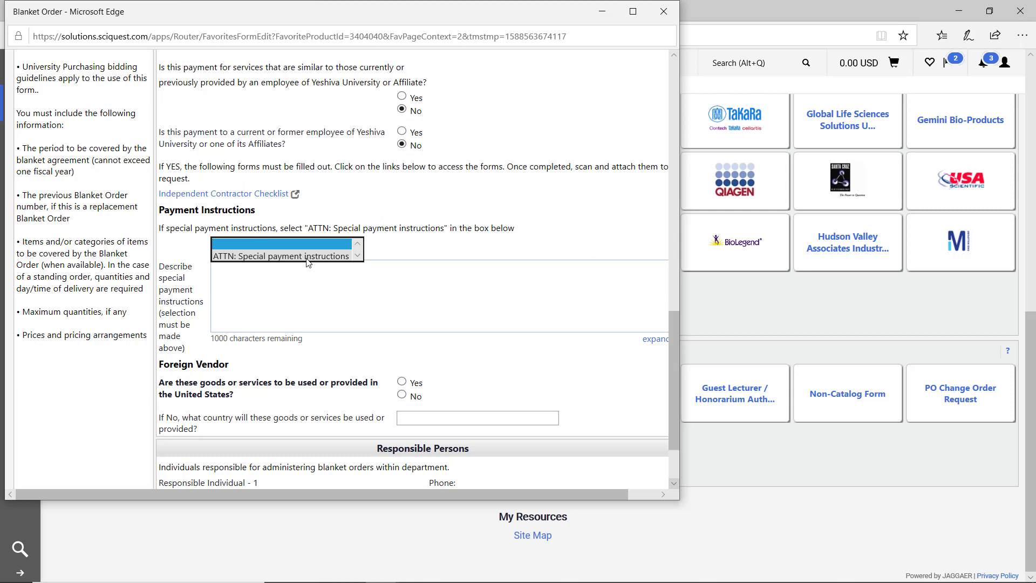
- Leave special payment instructions blank and answer Yes to goods used in the United States
left_click(308, 258)
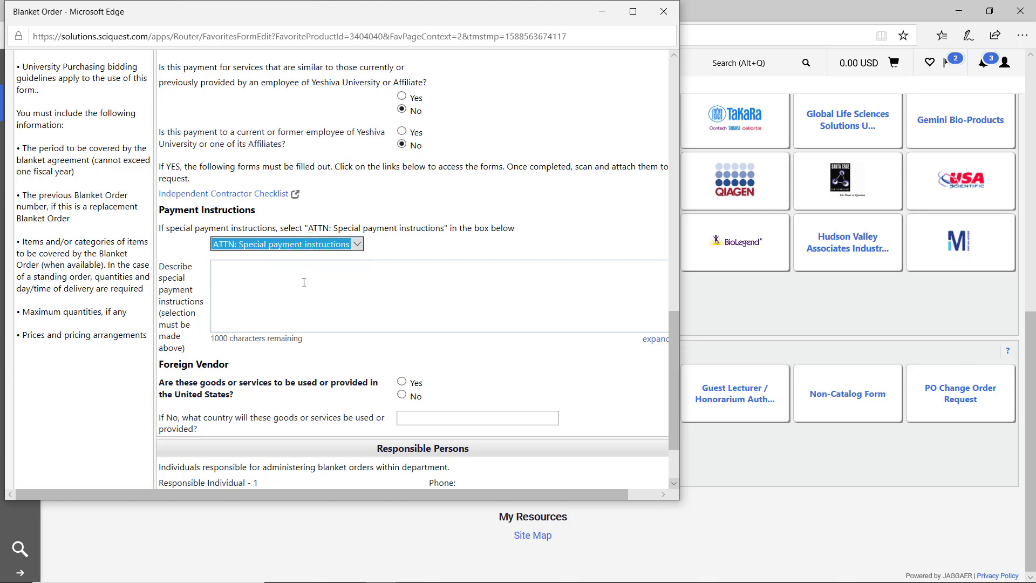
left_click(292, 246)
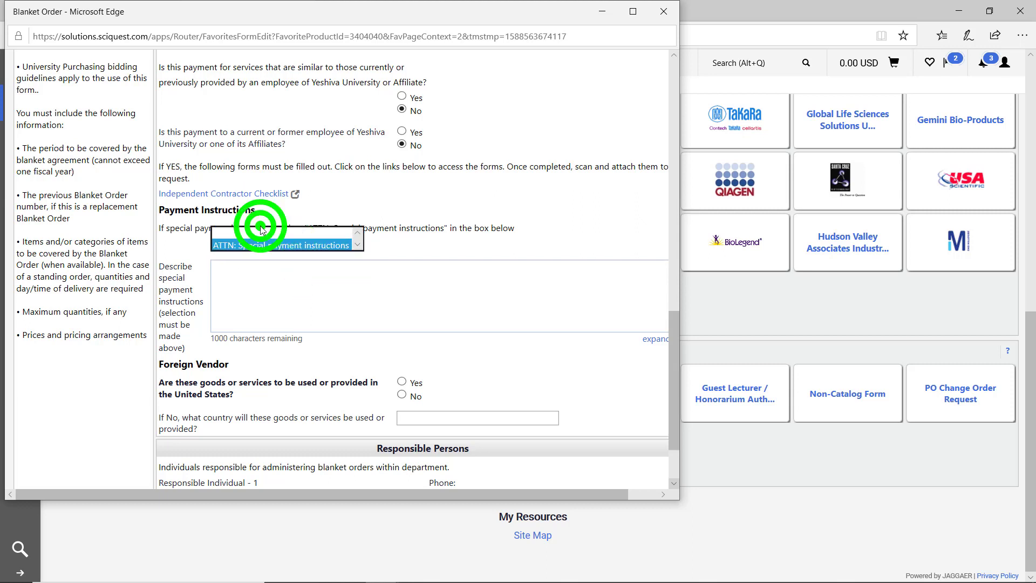
left_click(261, 231)
scroll(316, 361, "down", 2)
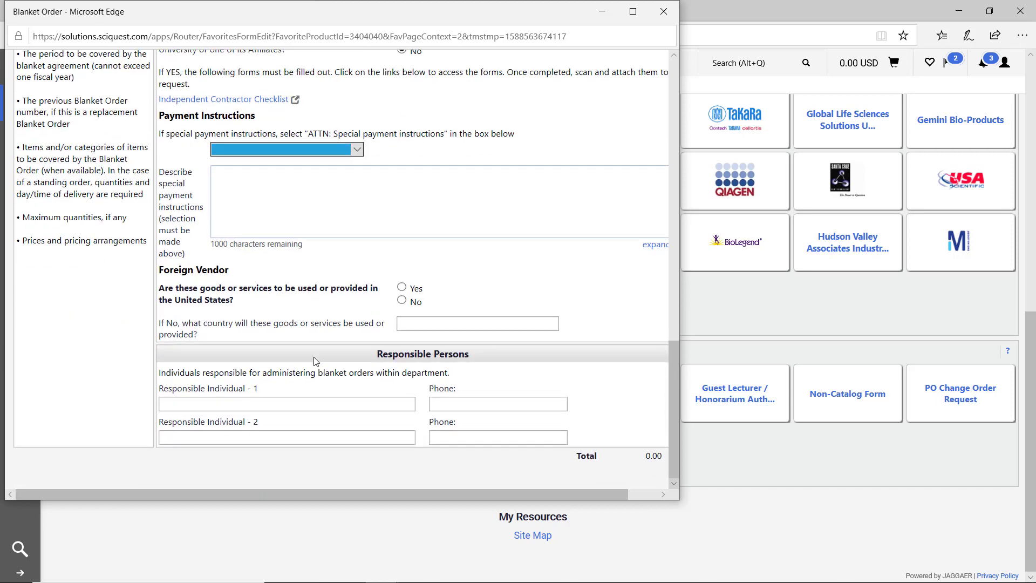
scroll(316, 362, "up", 1)
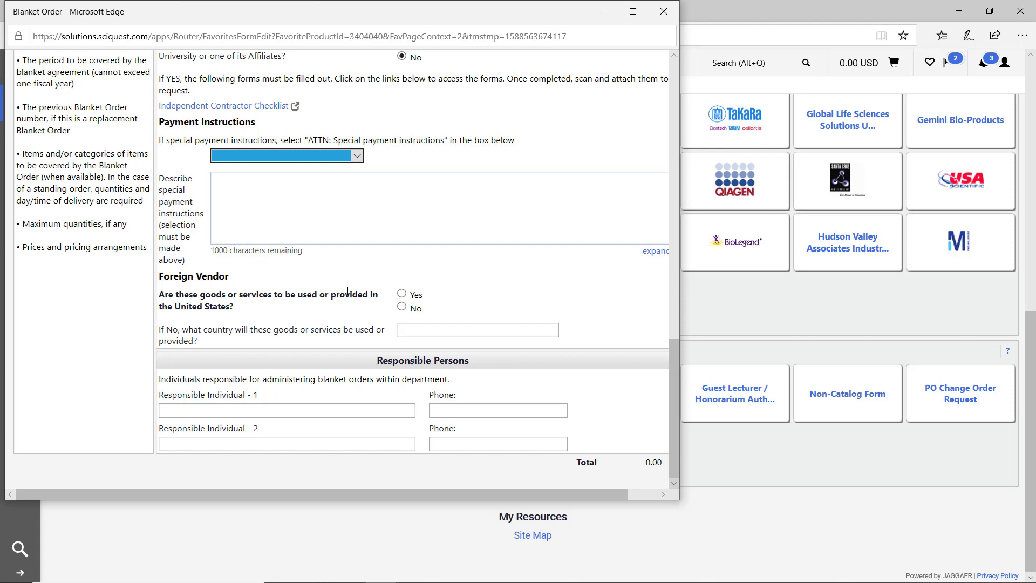
left_click(401, 306)
left_click(416, 330)
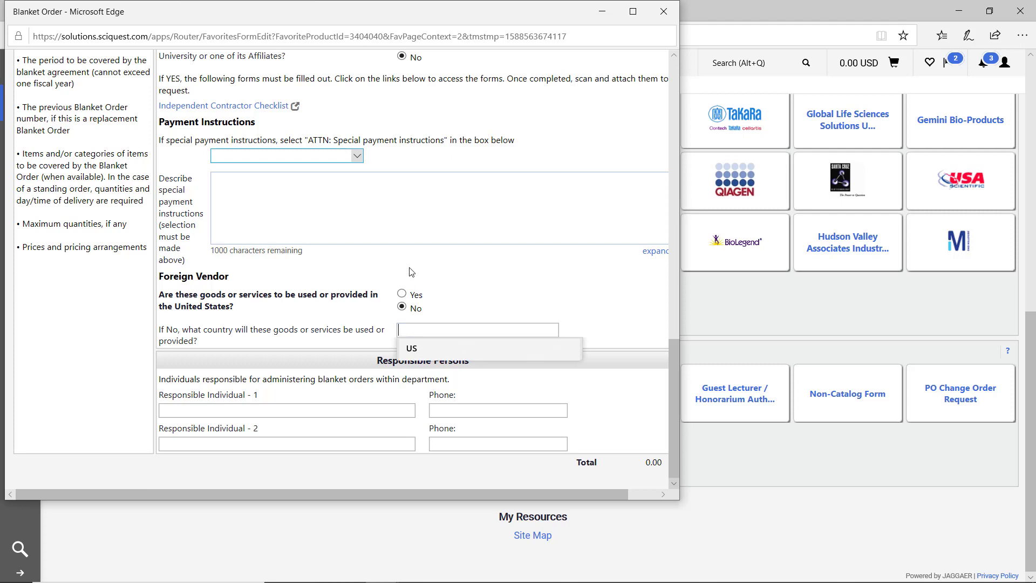
left_click(403, 294)
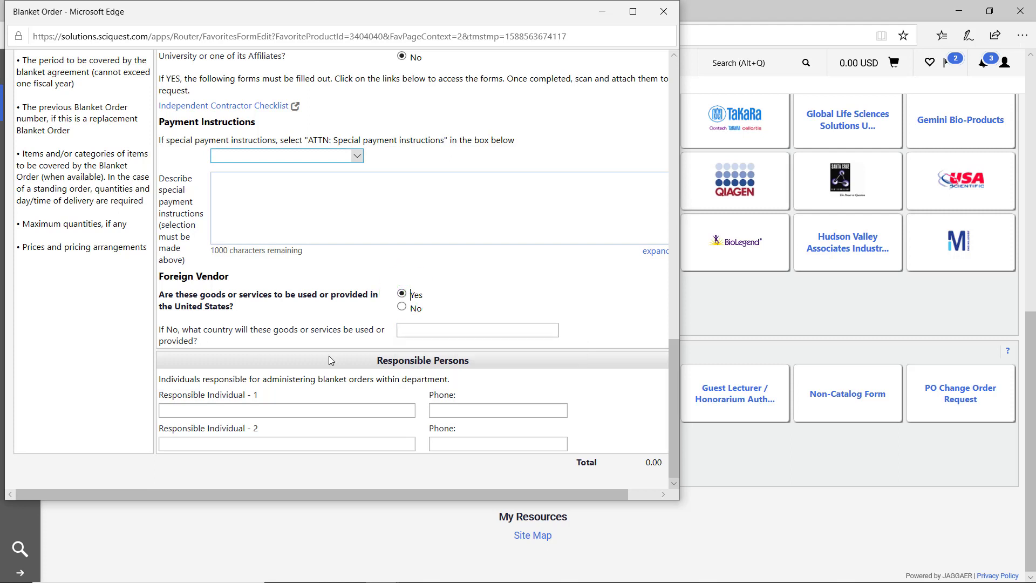
- Enter Responsible Individual 1's name and phone number
left_click(272, 404)
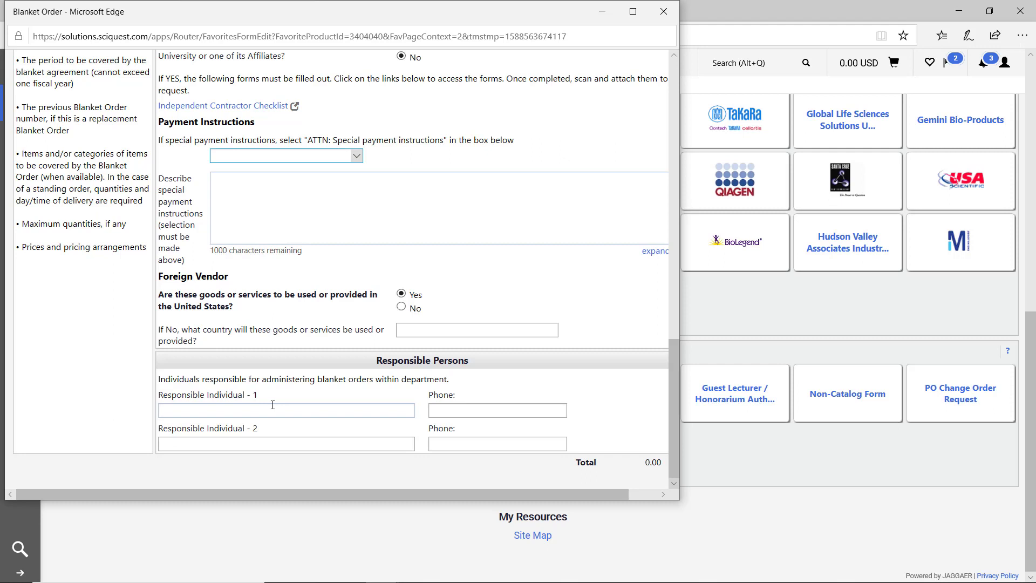
scroll(595, 141, "up", 20)
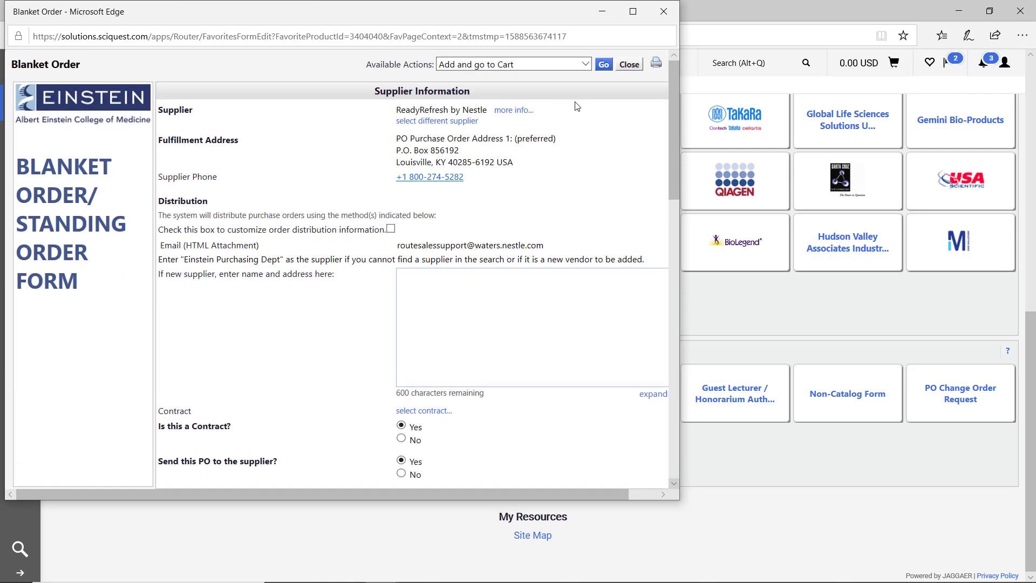
- Add the bottled water blanket order to the cart, describe it as 'Blanket Order Test', and start checkout
left_click(602, 64)
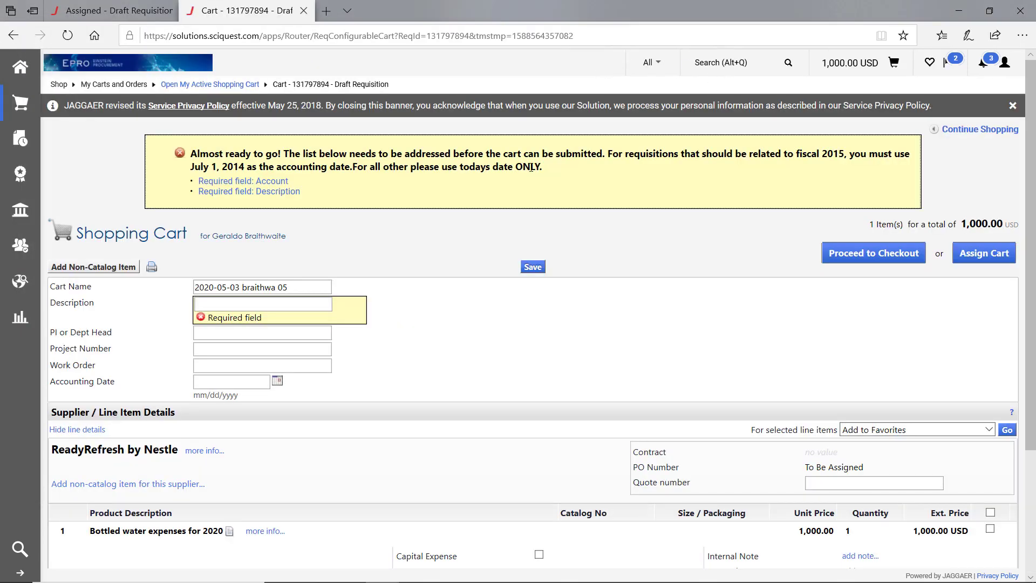
scroll(531, 167, "up", 2)
left_click(280, 302)
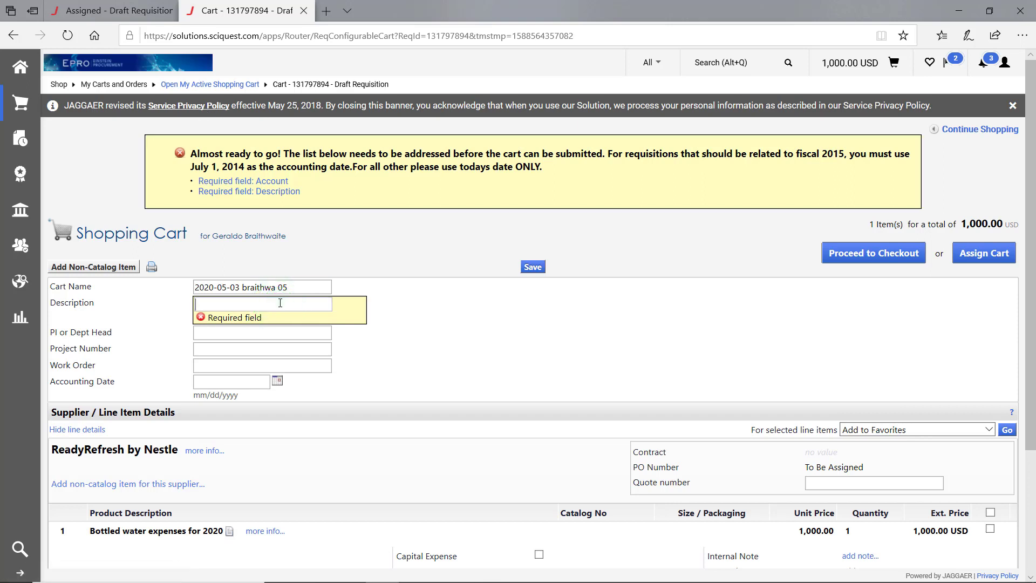
type("Blanket Order Test")
left_click(898, 253)
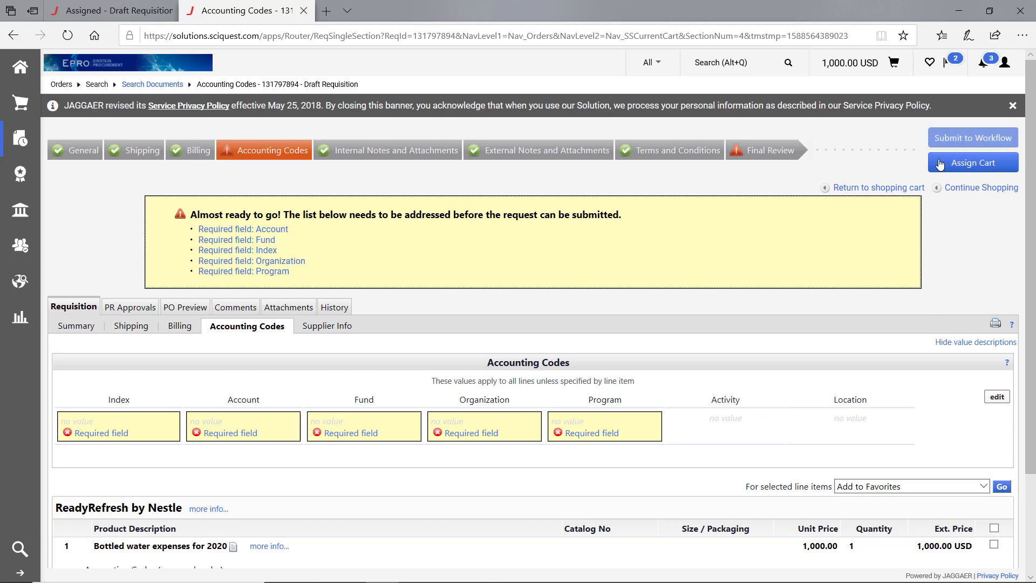
- Enter Index 850410 and Account 71170 as the cart's accounting codes and try saving
left_click(1004, 394)
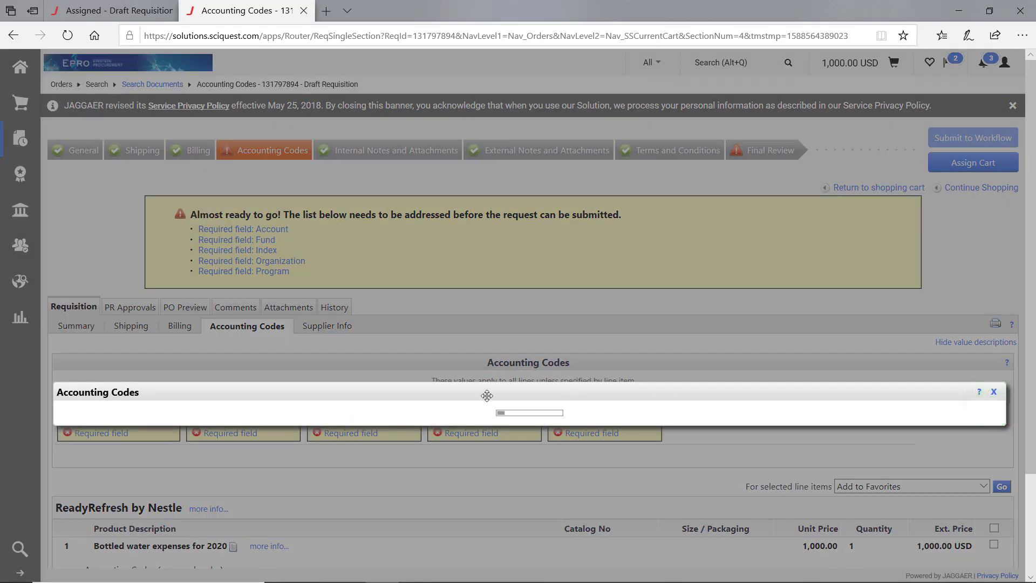
type("850410")
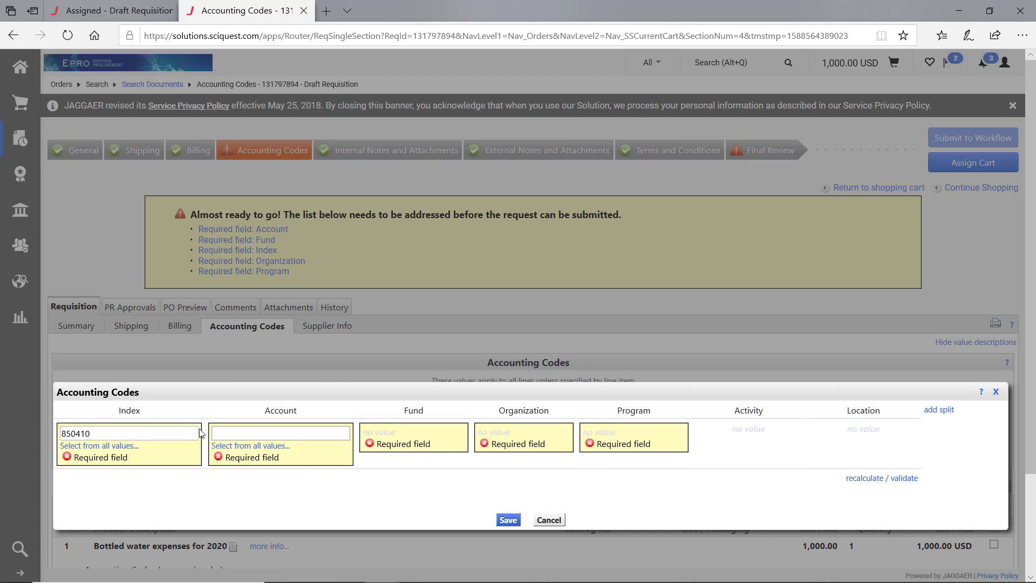
type("71770")
left_click(495, 521)
left_click(503, 521)
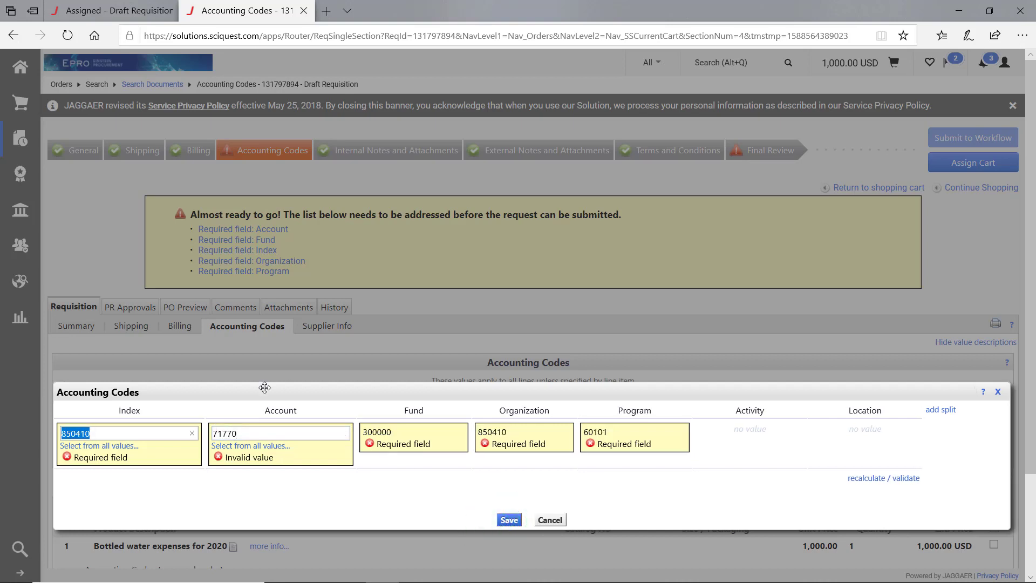
- Correct the invalid account number to 71170 and save the accounting codes
left_click(229, 433)
key("BackSpace")
type("1")
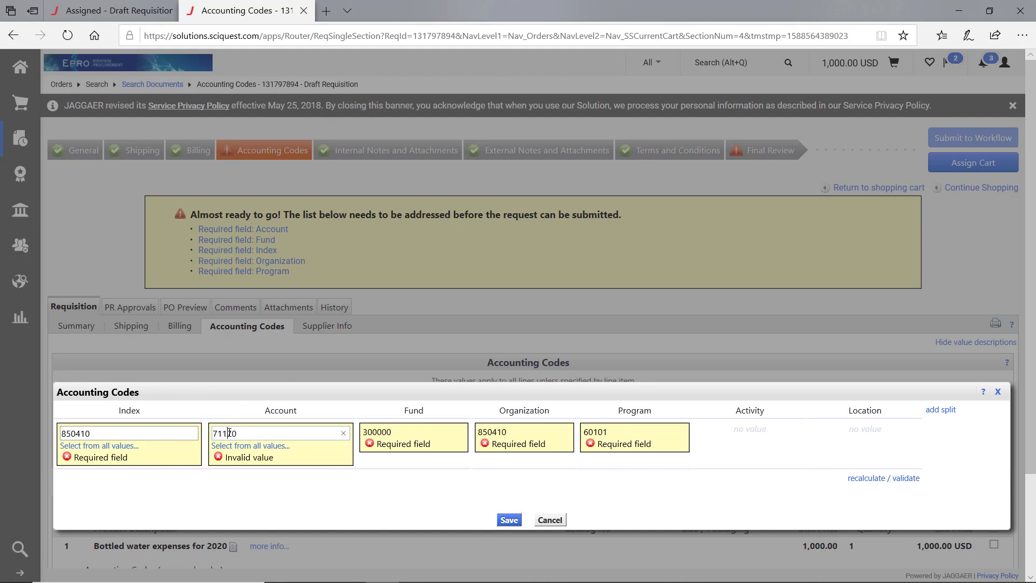
left_click(517, 522)
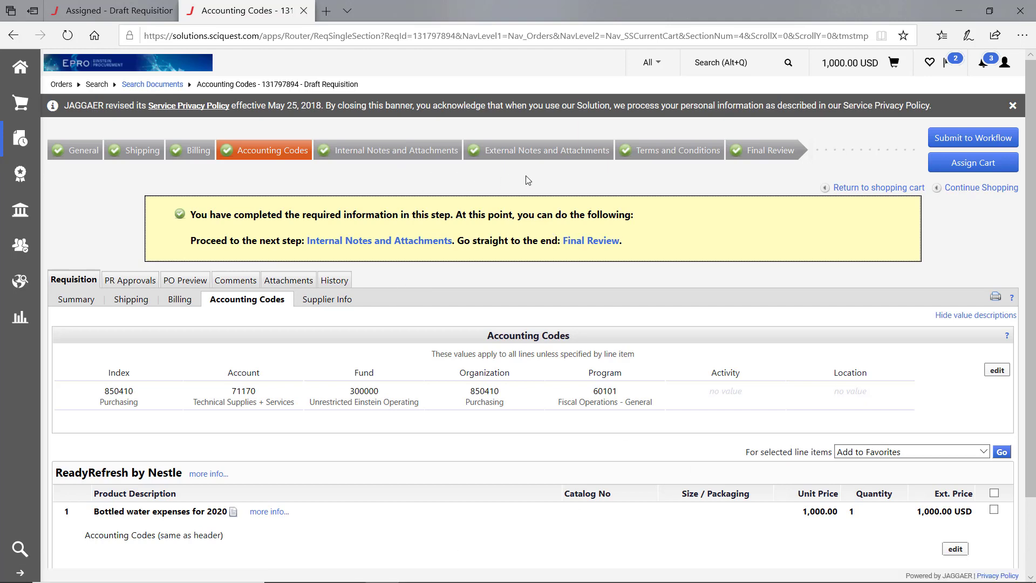
left_click(754, 153)
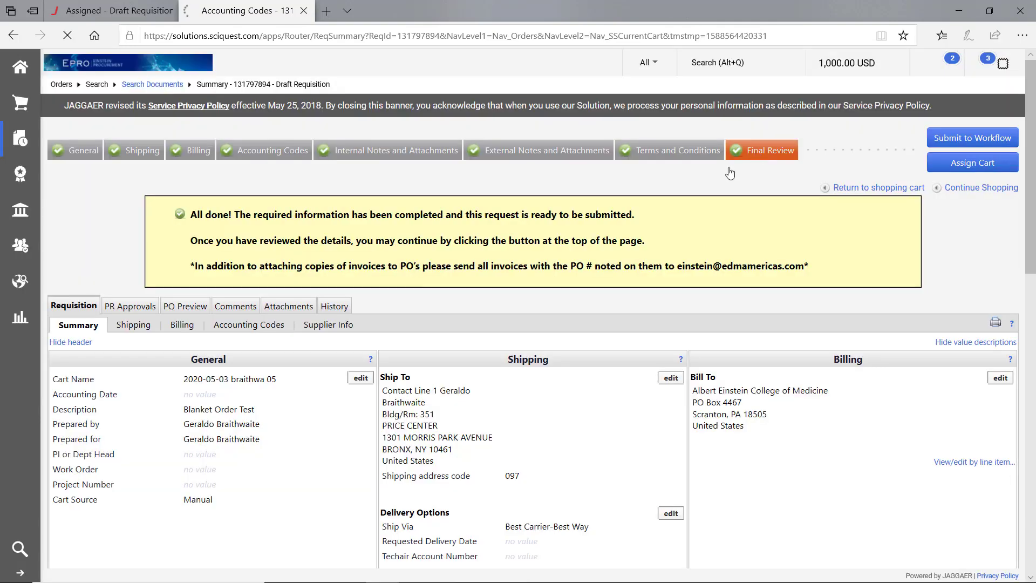
- Scroll through the requisition's Final Review summary, then return to the Shopping Home page
scroll(431, 255, "down", 8)
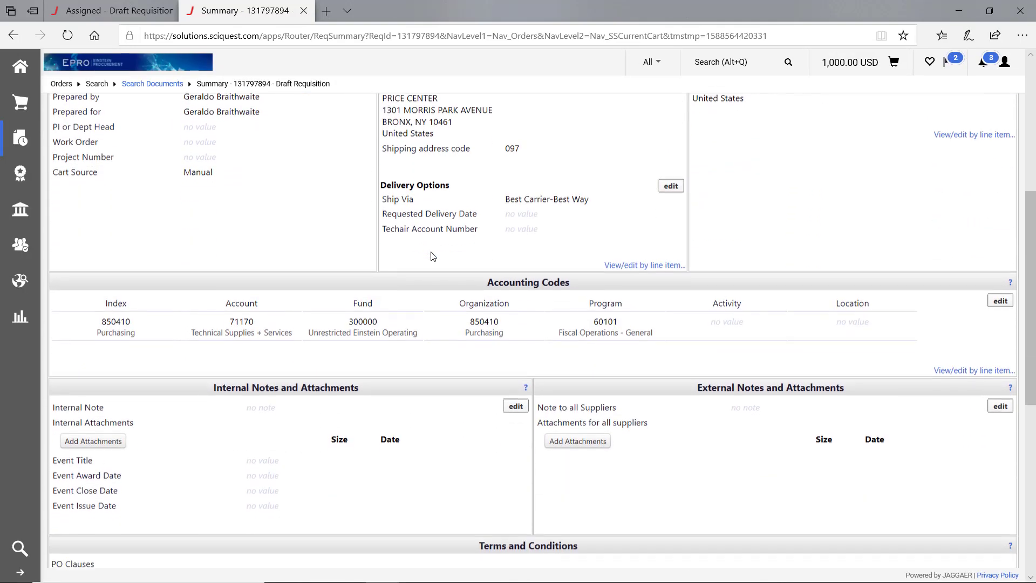
scroll(432, 255, "down", 6)
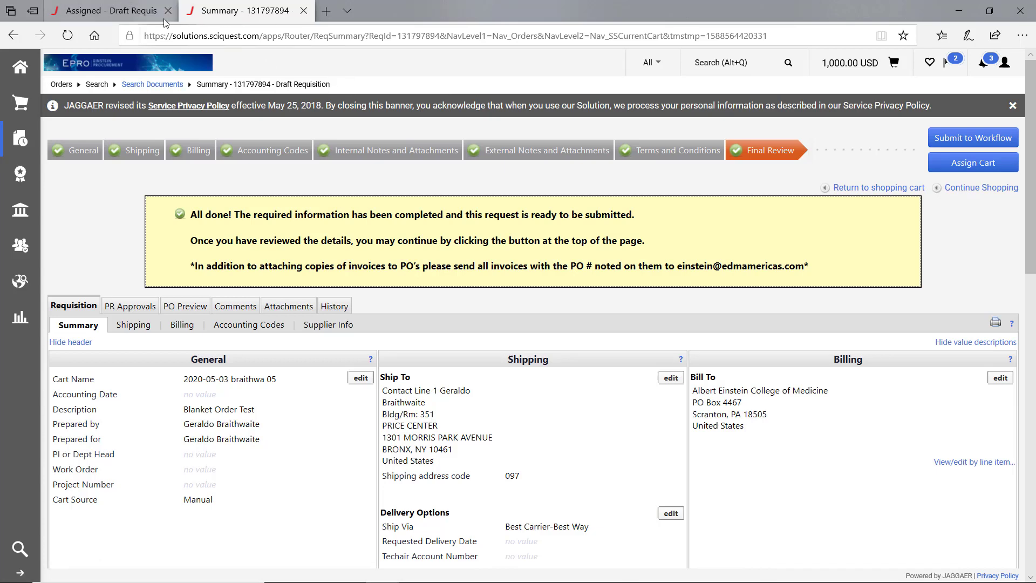
left_click(95, 64)
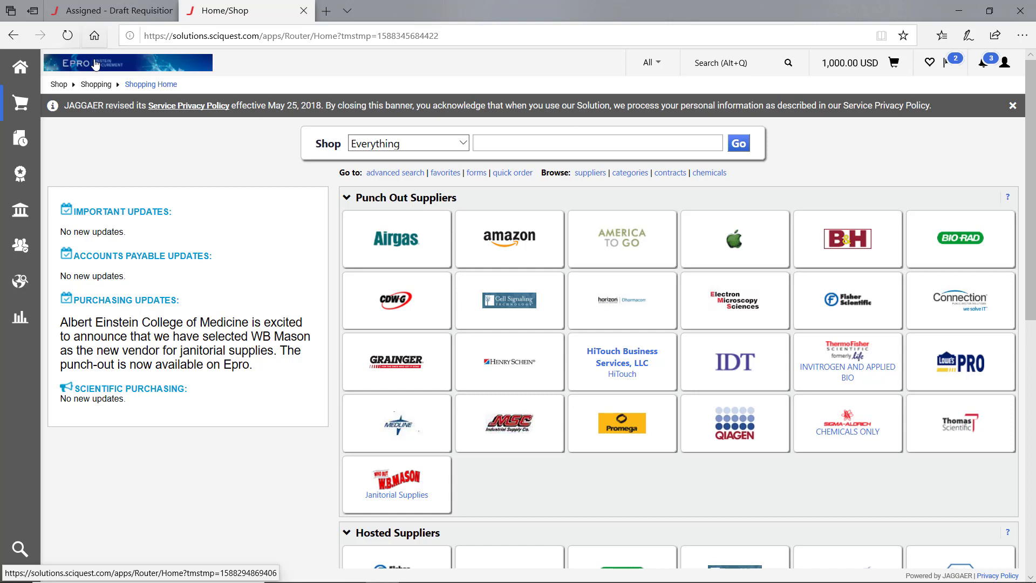
- Check the current cart's contents, then create a new empty cart from View Carts
left_click(857, 65)
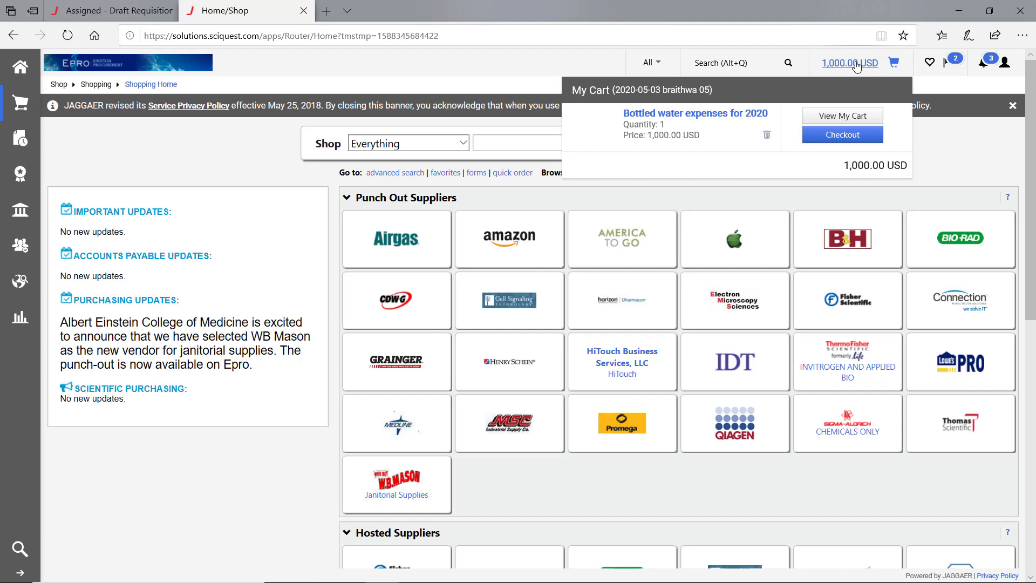
left_click(234, 144)
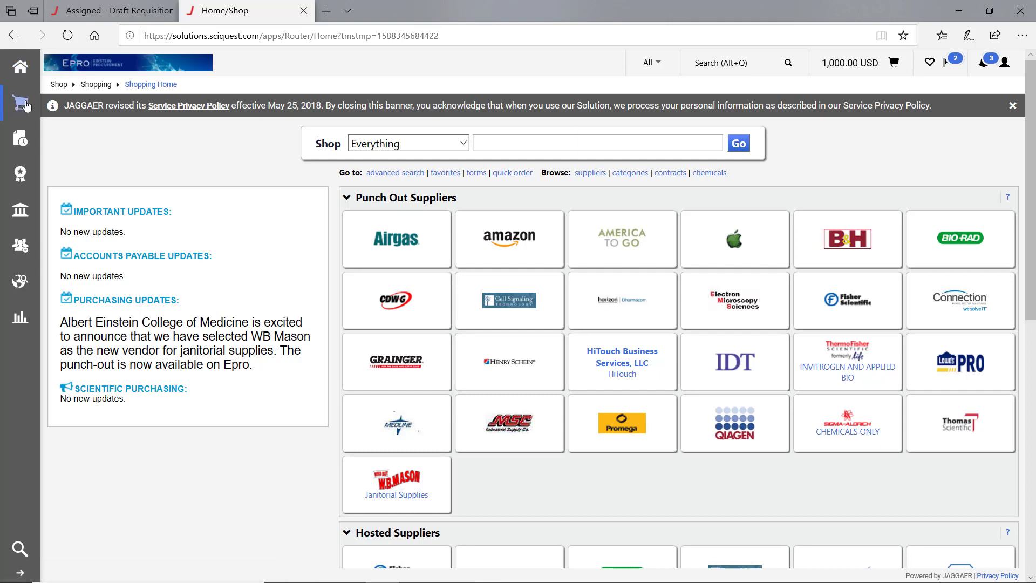
mouse_move(27, 106)
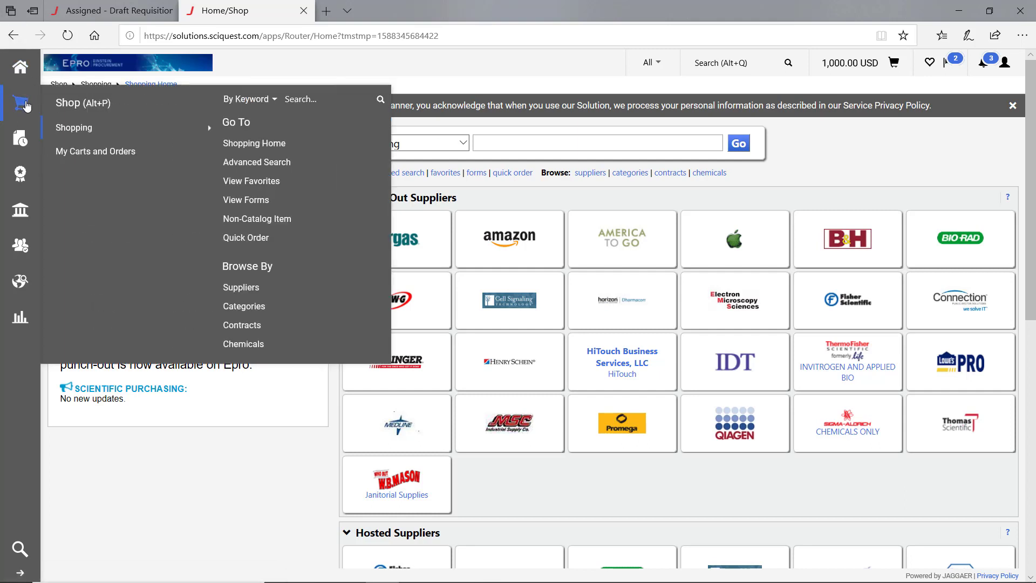
mouse_move(96, 155)
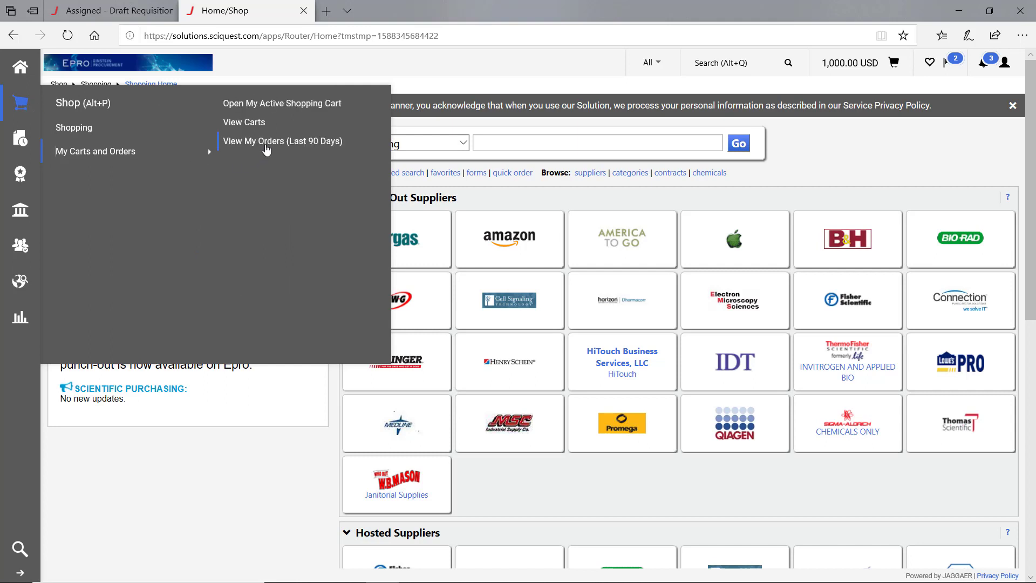
left_click(244, 123)
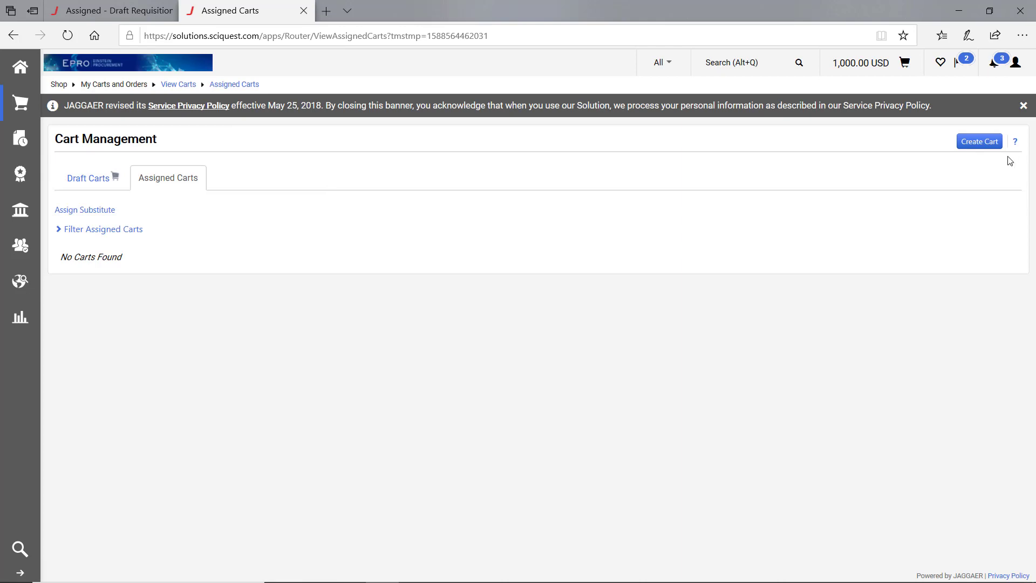
left_click(980, 143)
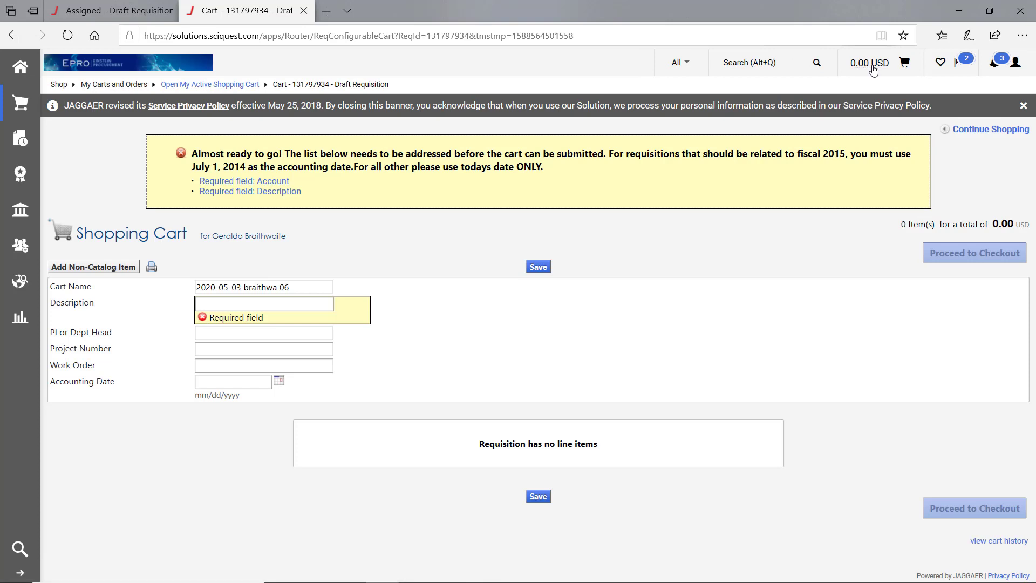
- Reopen the Blanket Order Test cart from Draft Carts and proceed to checkout with it
left_click(19, 68)
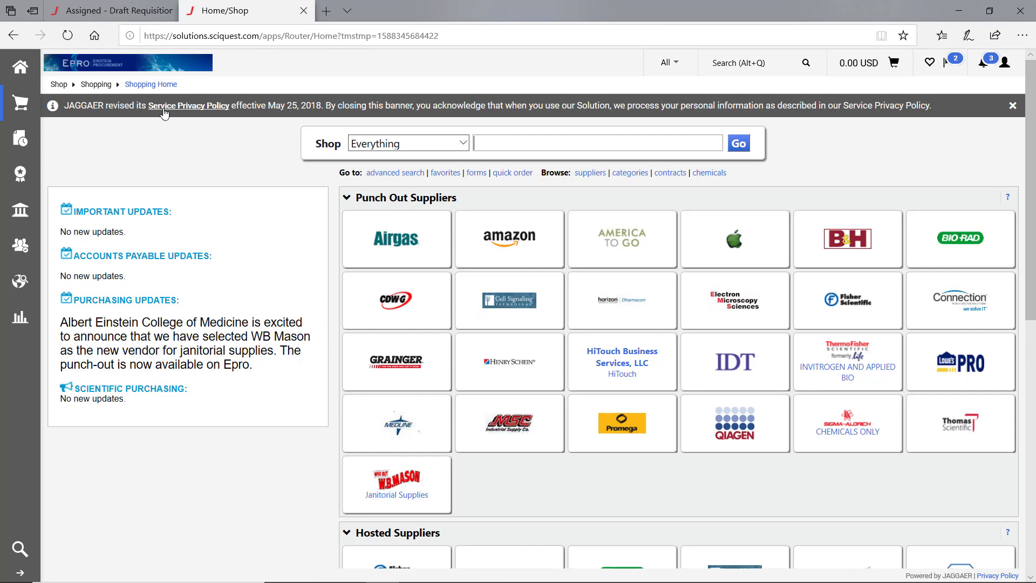
mouse_move(20, 104)
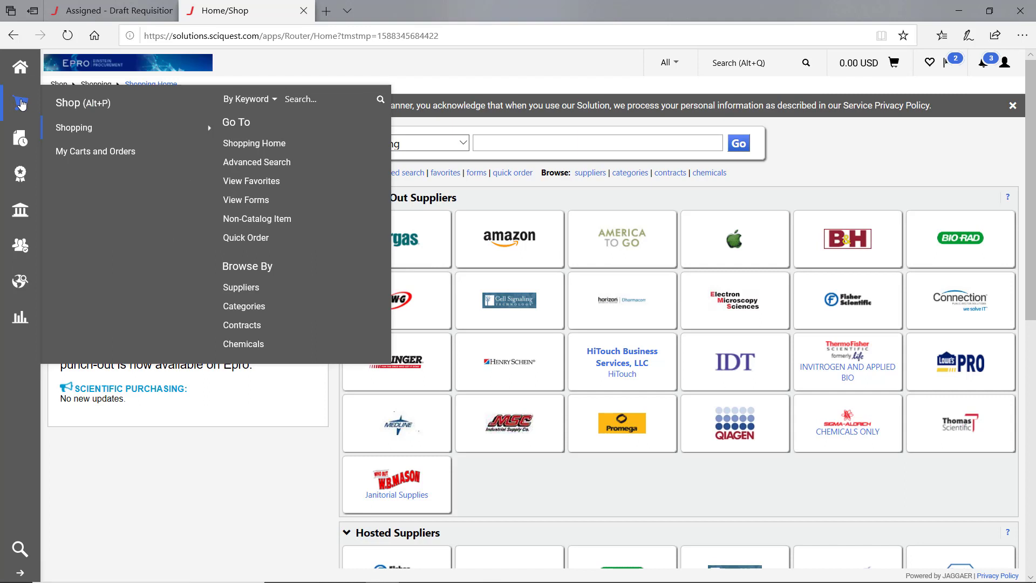
mouse_move(108, 156)
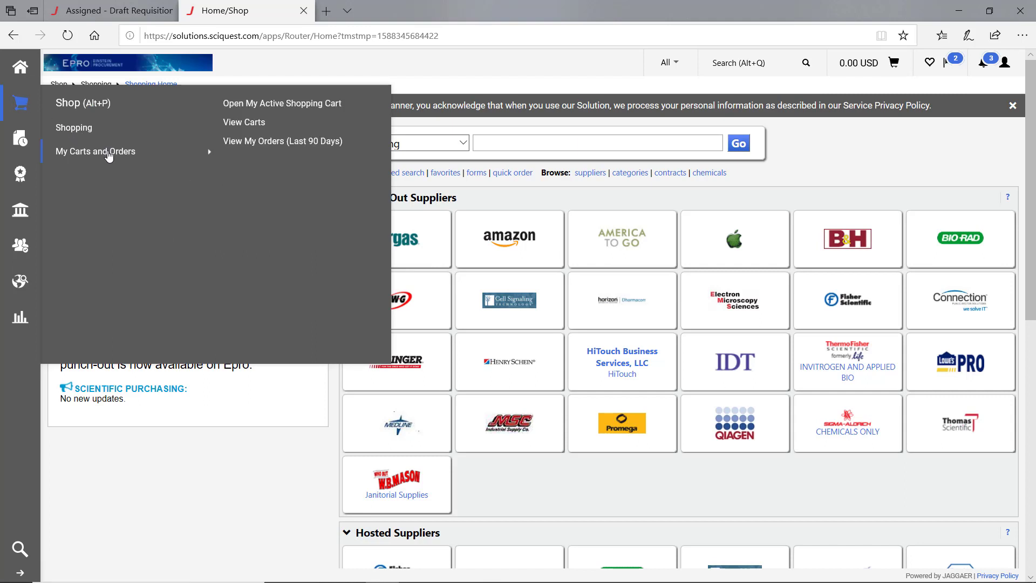
left_click(258, 123)
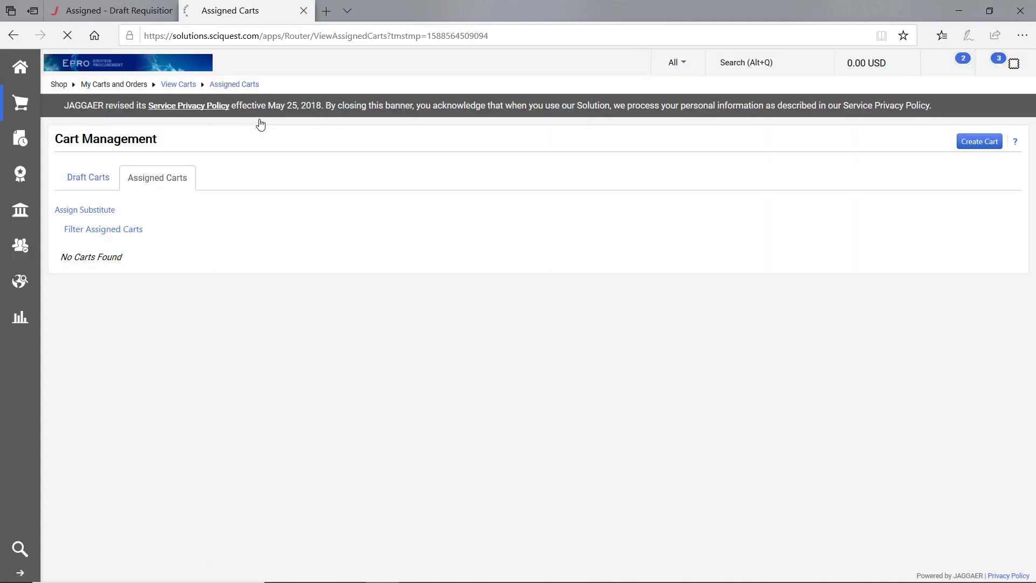
left_click(89, 176)
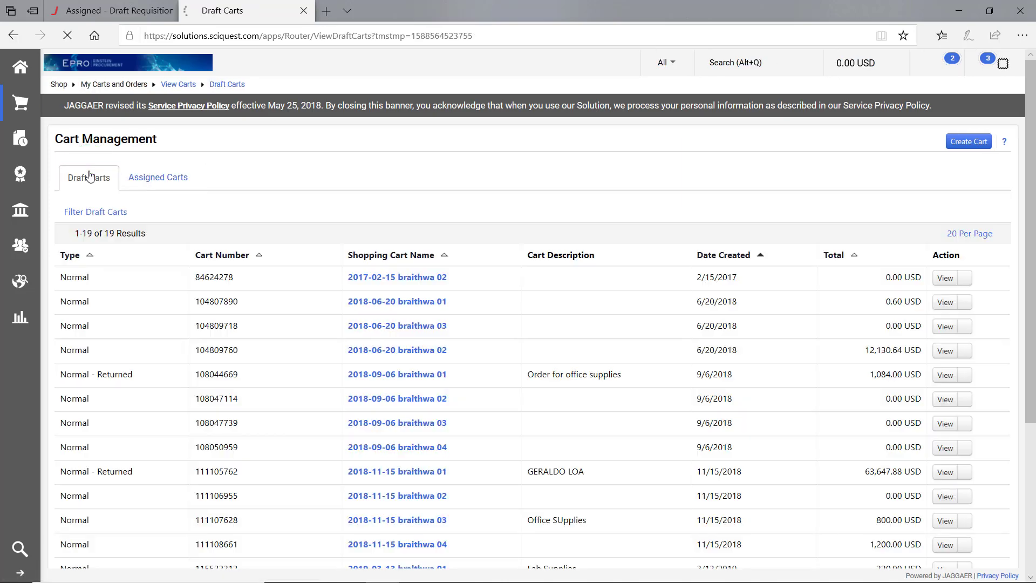
scroll(202, 308, "down", 3)
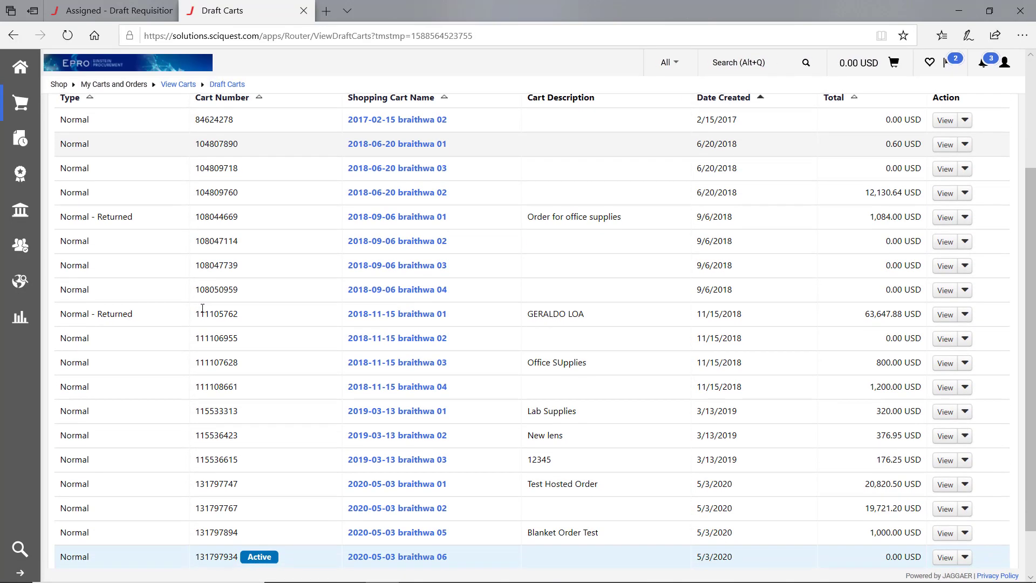
scroll(266, 358, "down", 1)
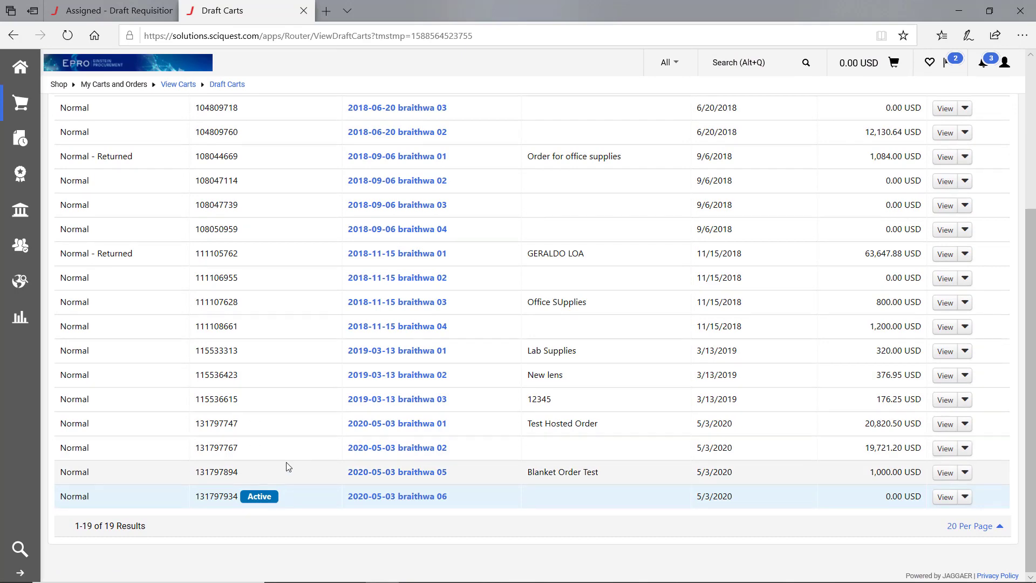
left_click(397, 473)
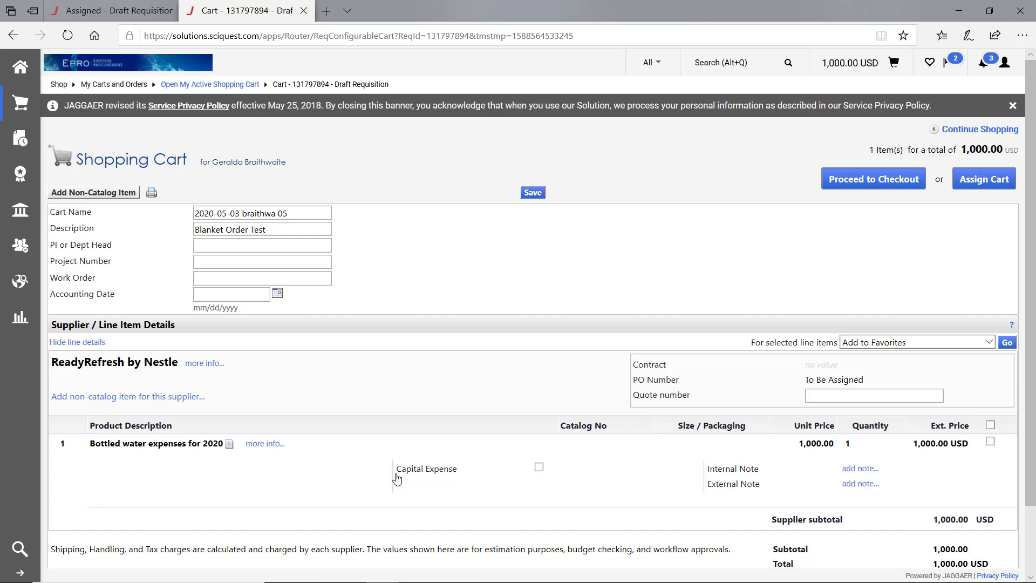
left_click(900, 181)
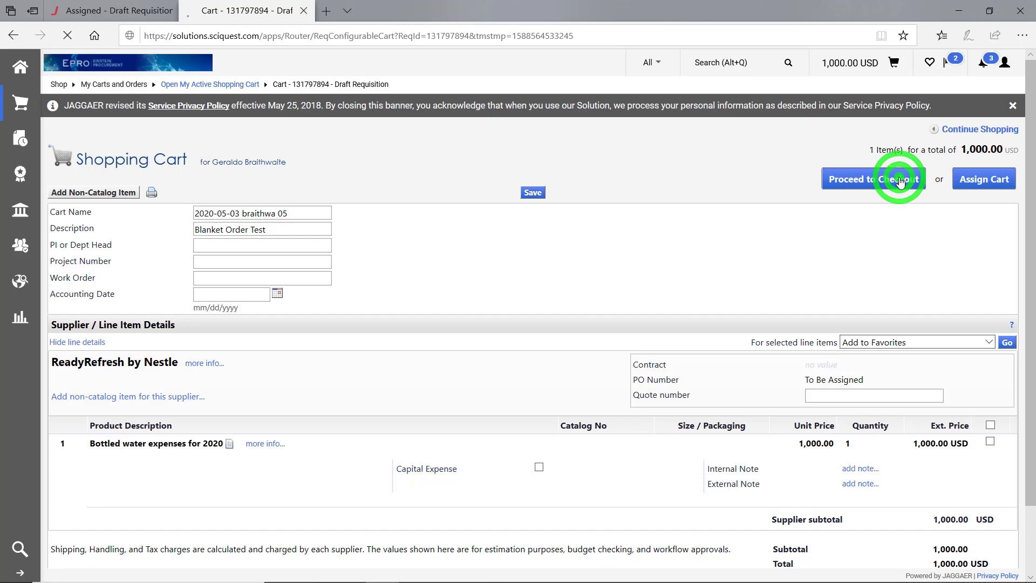